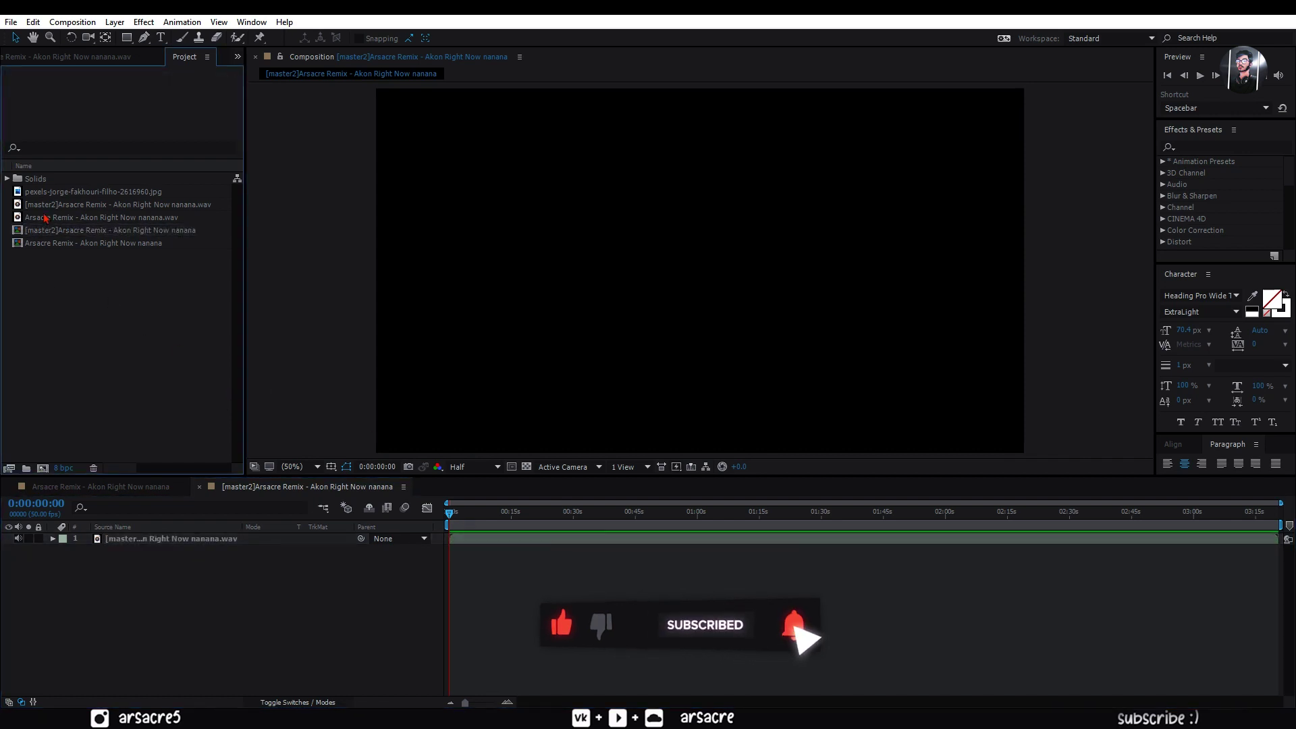
Add the pexels portrait photo to the composition beneath the audio layer and set its opacity to 17%.
left_click_drag(74, 192, 199, 588)
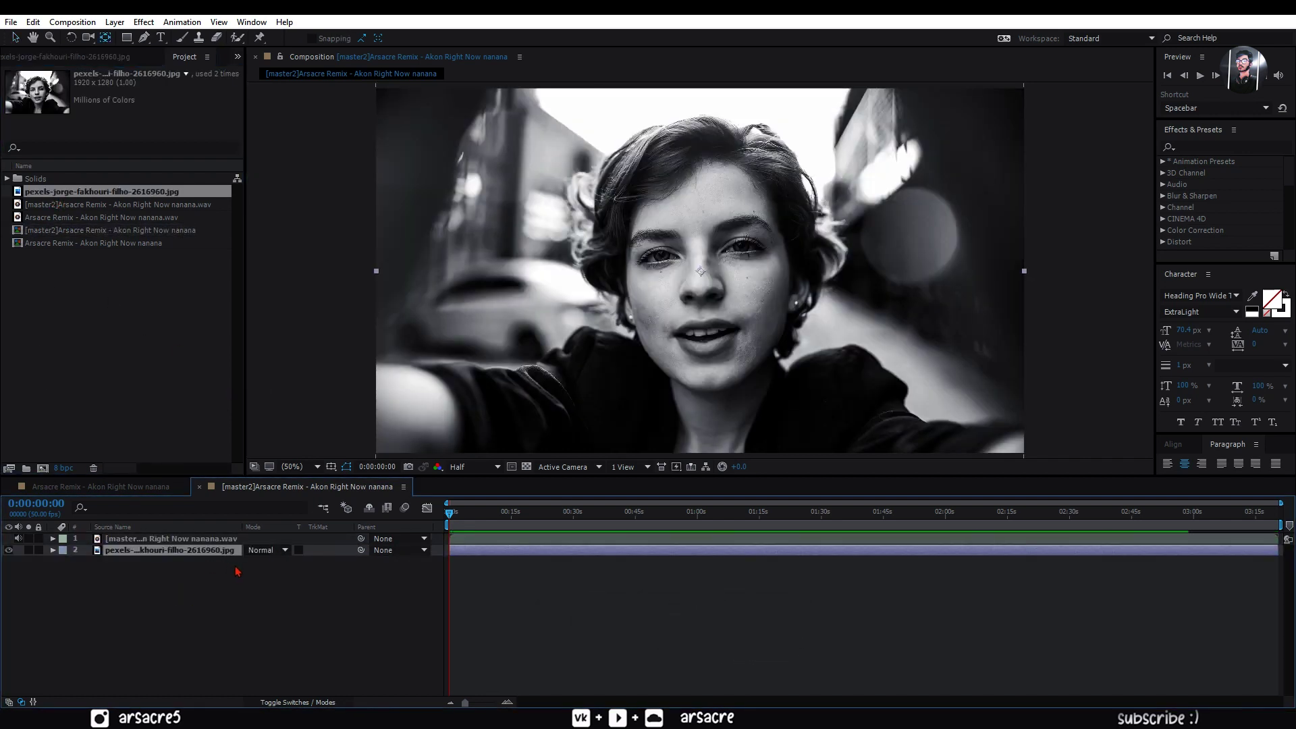
key("t")
left_click(253, 563)
left_click(249, 584)
Convert the audio layer to keyframes and set the preview resolution to Third.
right_click(148, 541)
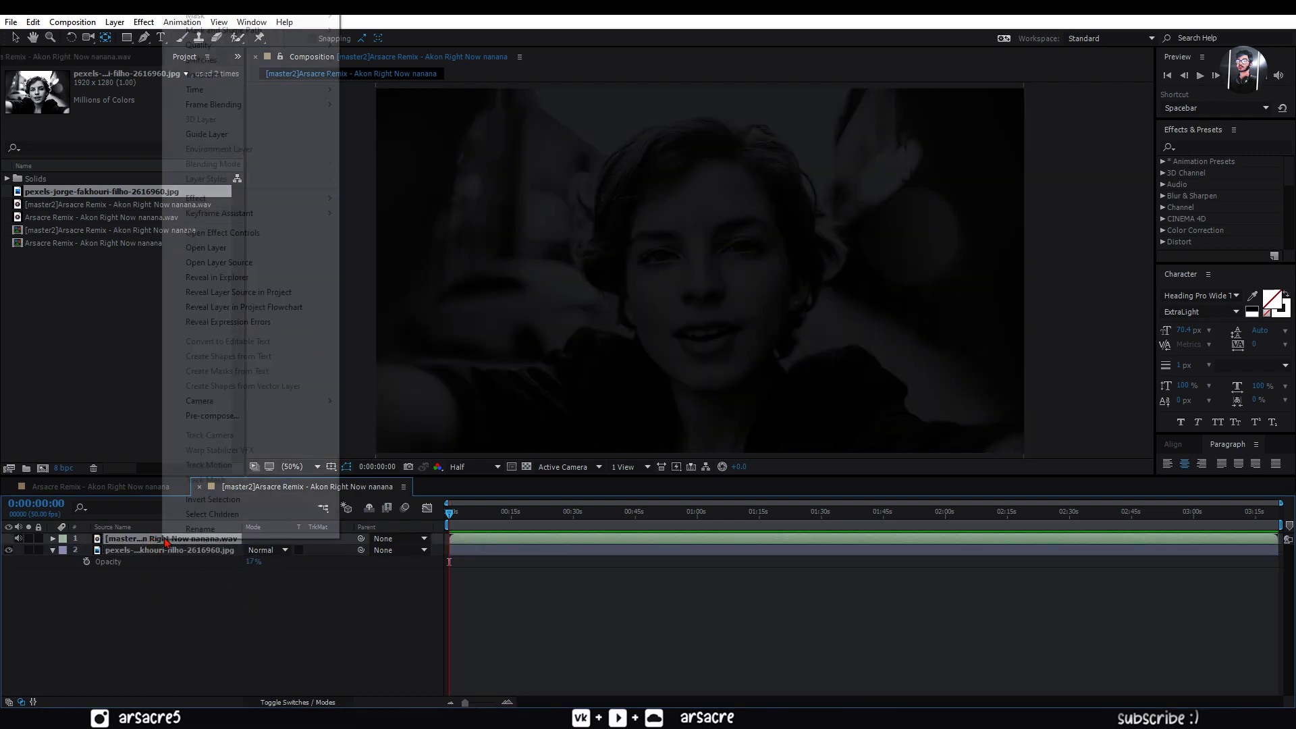
mouse_move(305, 222)
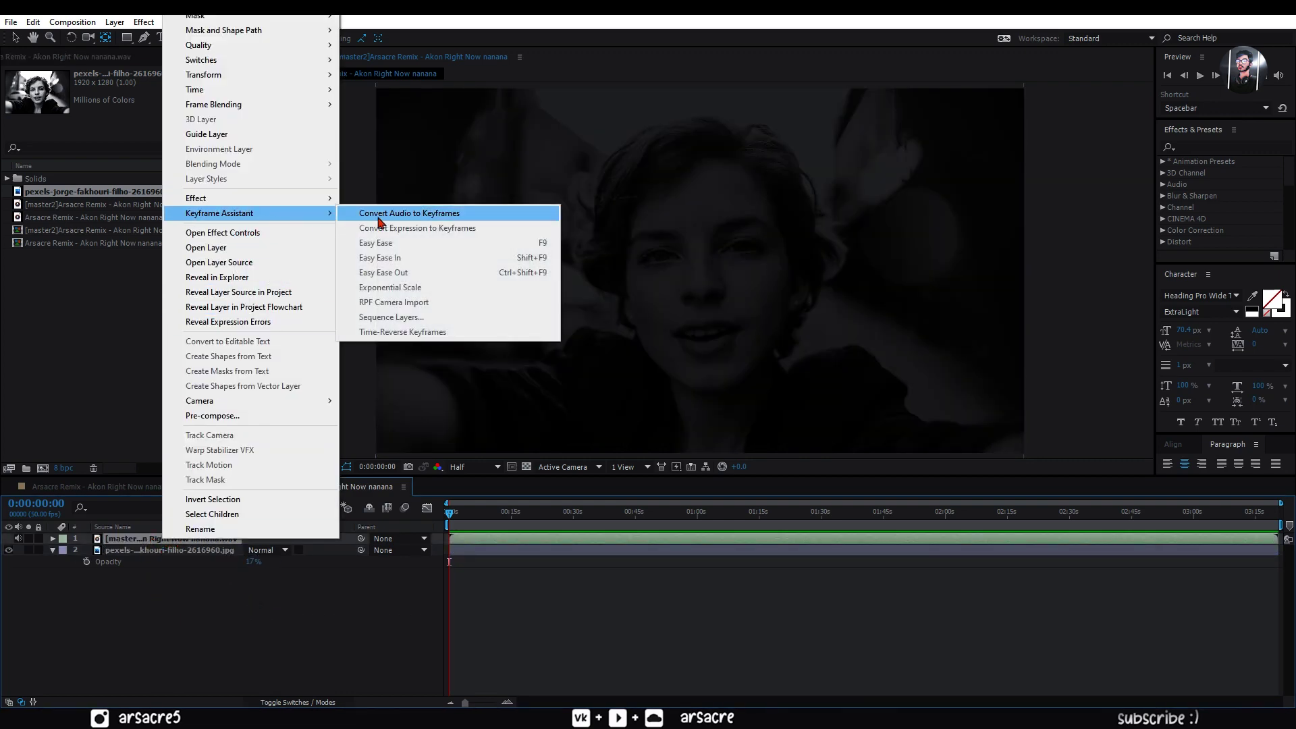
left_click(408, 214)
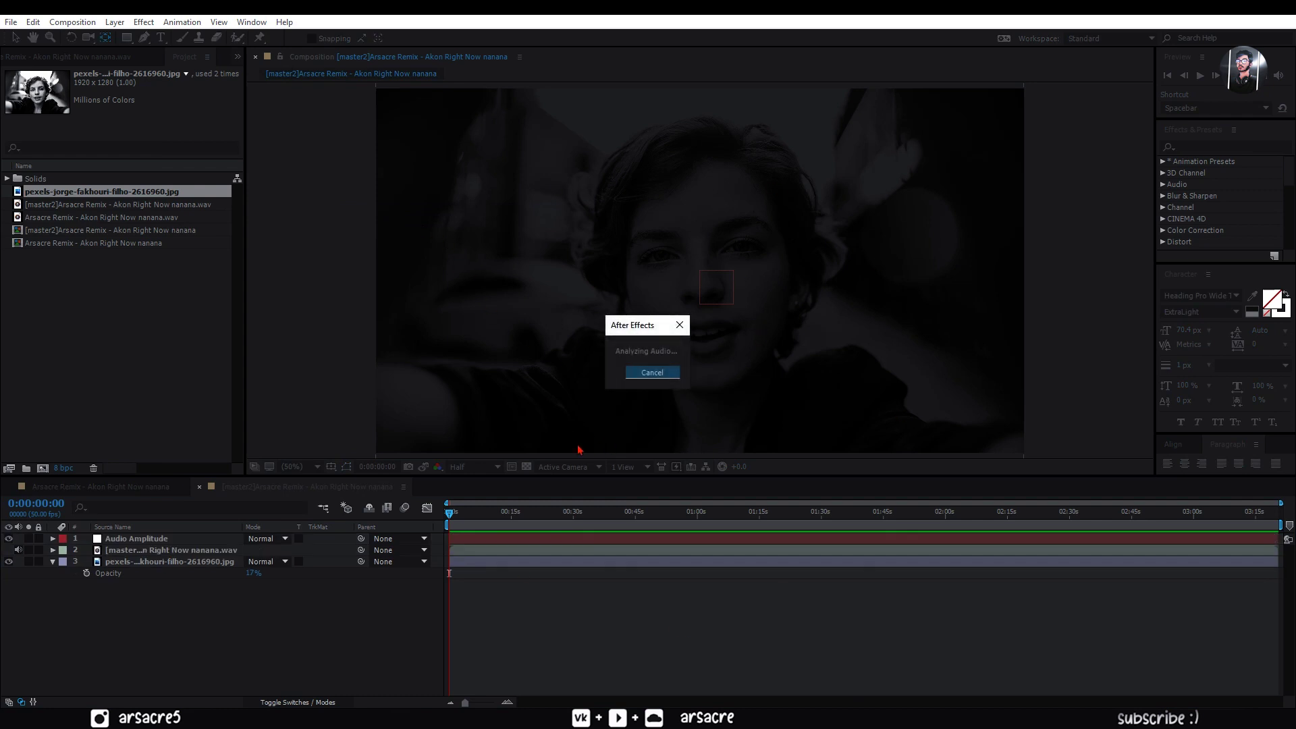
left_click(473, 467)
left_click(478, 531)
Remove the Left Channel and Right Channel effects from the Audio Amplitude layer.
left_click(154, 540)
left_click(54, 539)
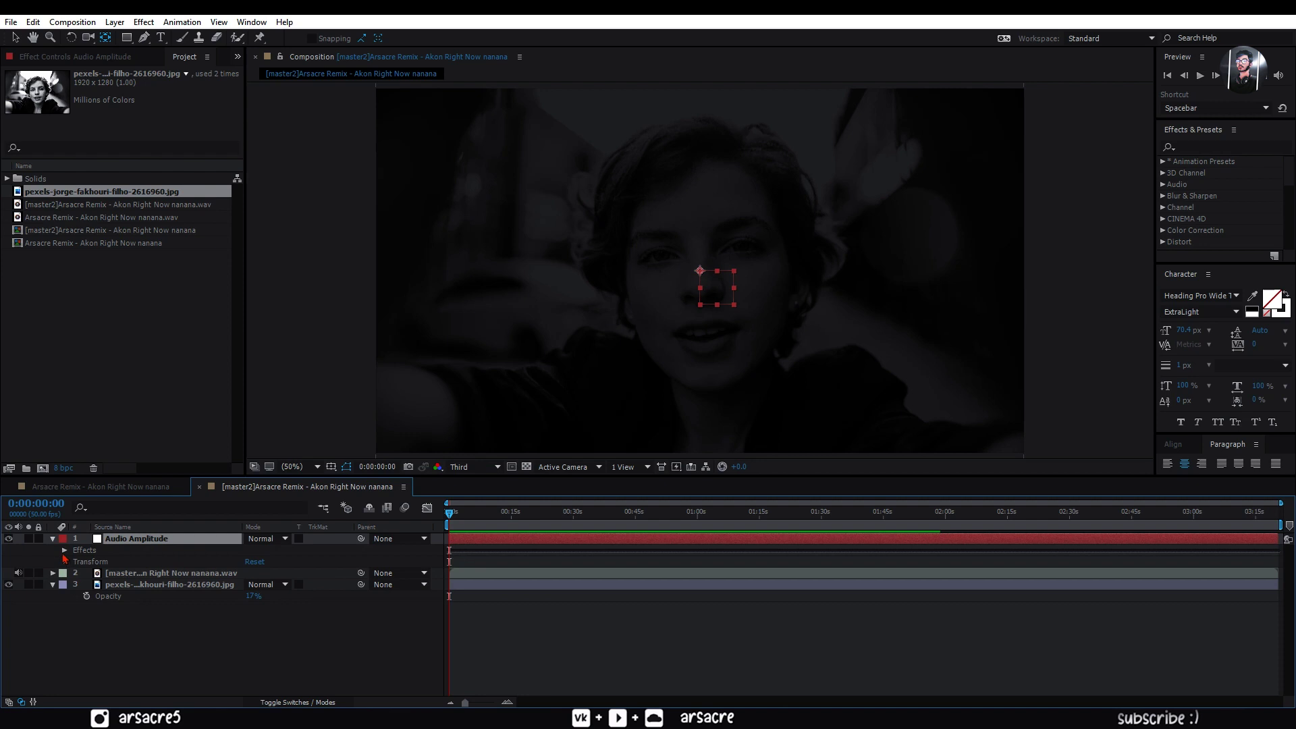
left_click(64, 550)
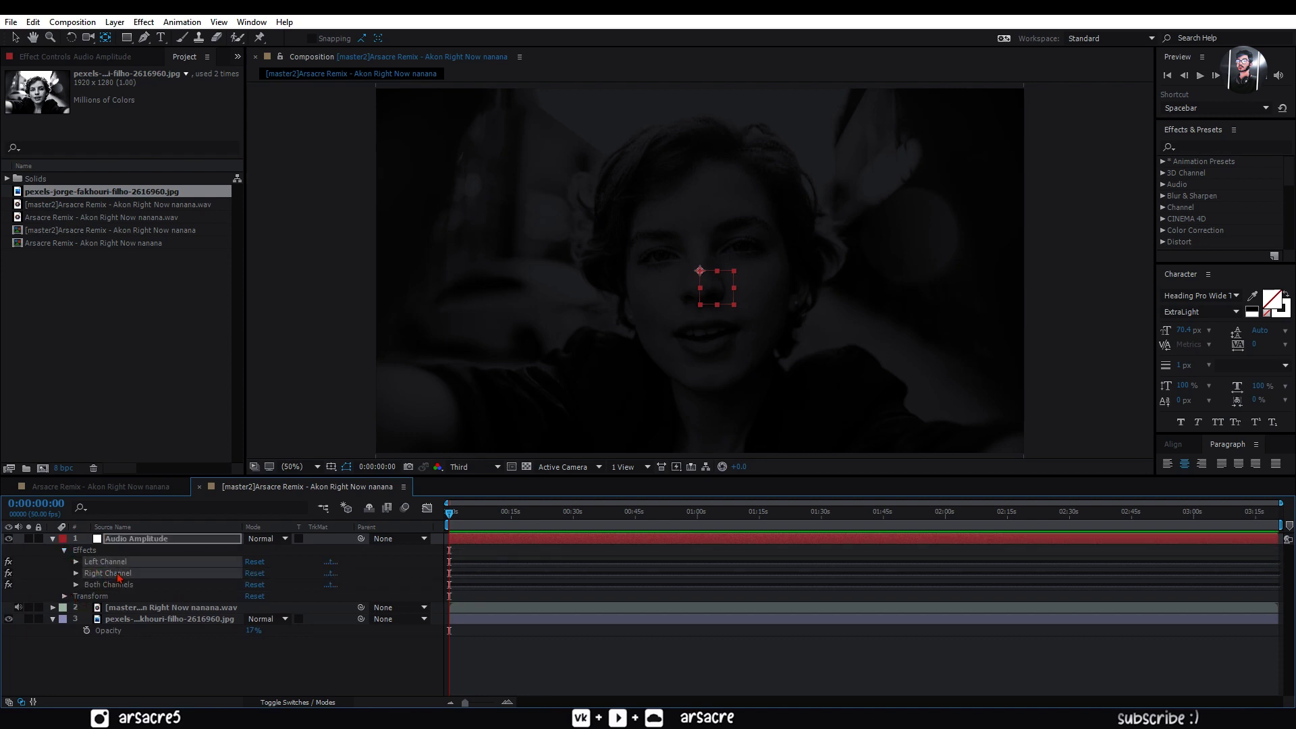
key("Delete")
Examine the Both Channels slider as a value graph, comparing the amplitude levels in the quiet and loud parts of the first 50 seconds.
left_click(77, 563)
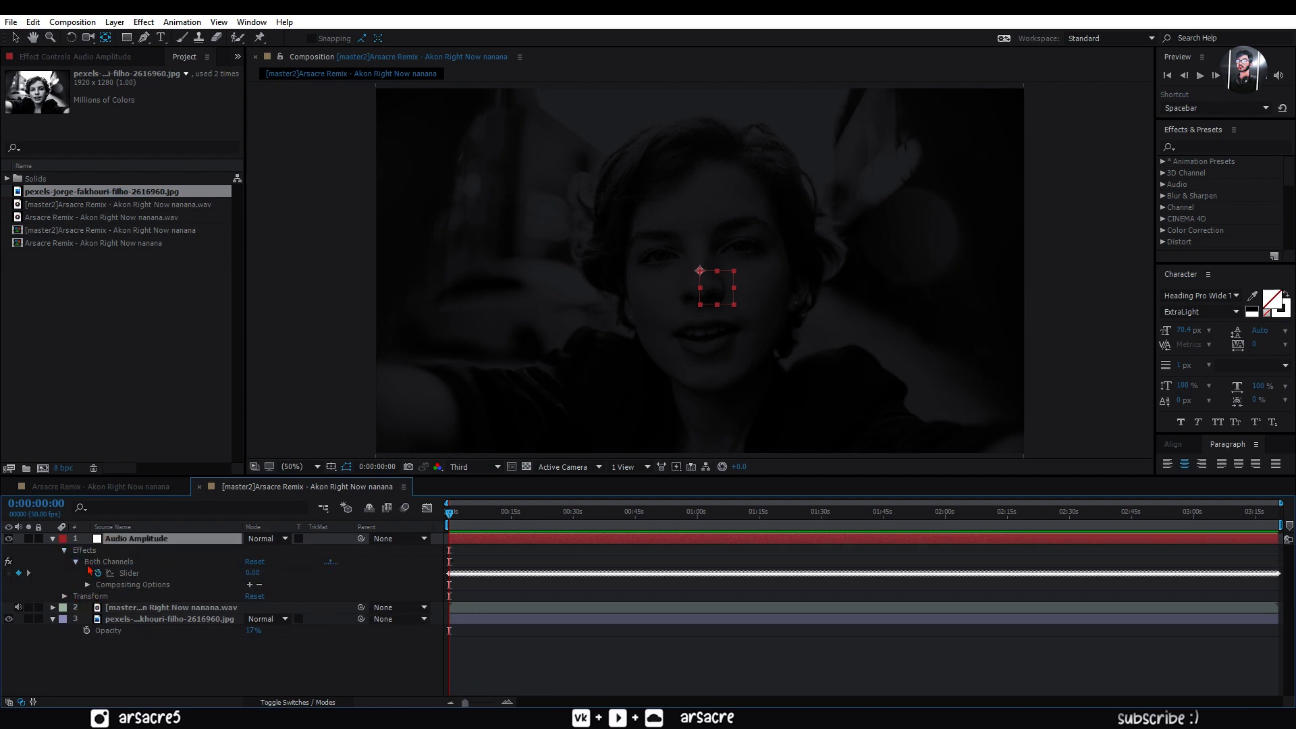
left_click(129, 574)
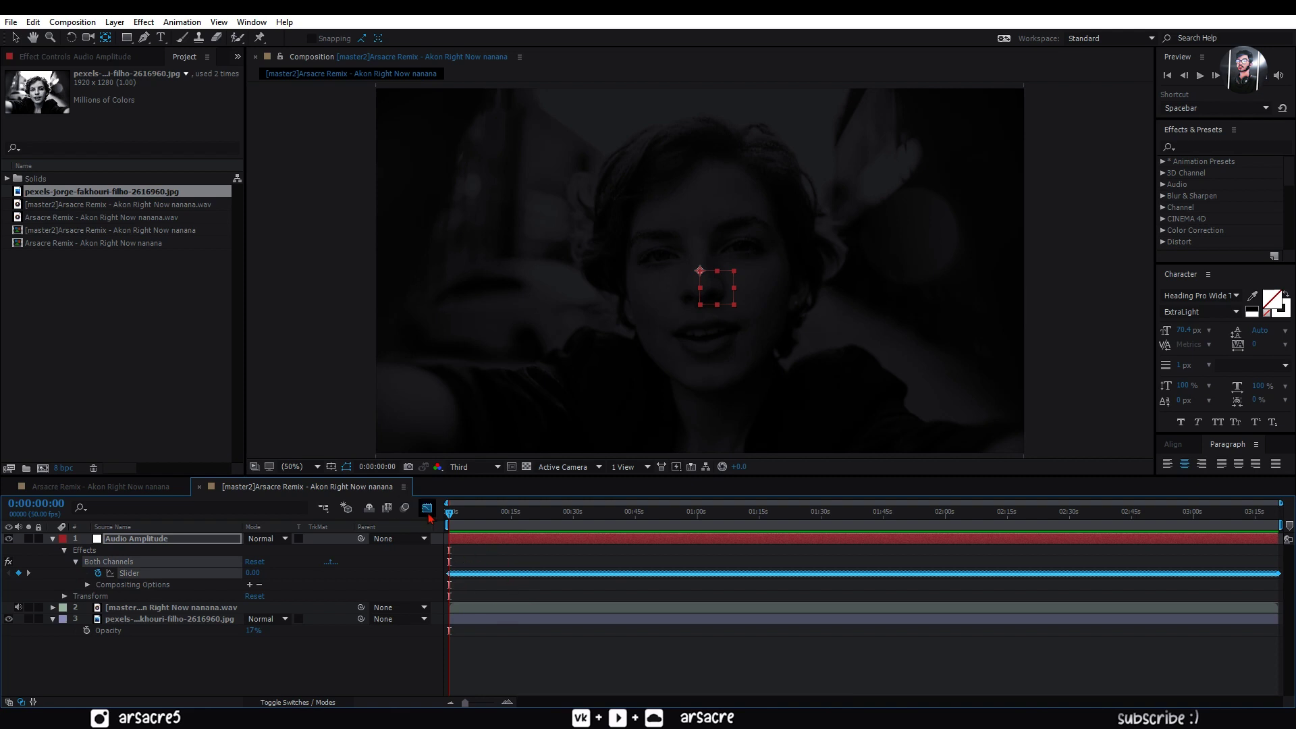
key("shift+F3")
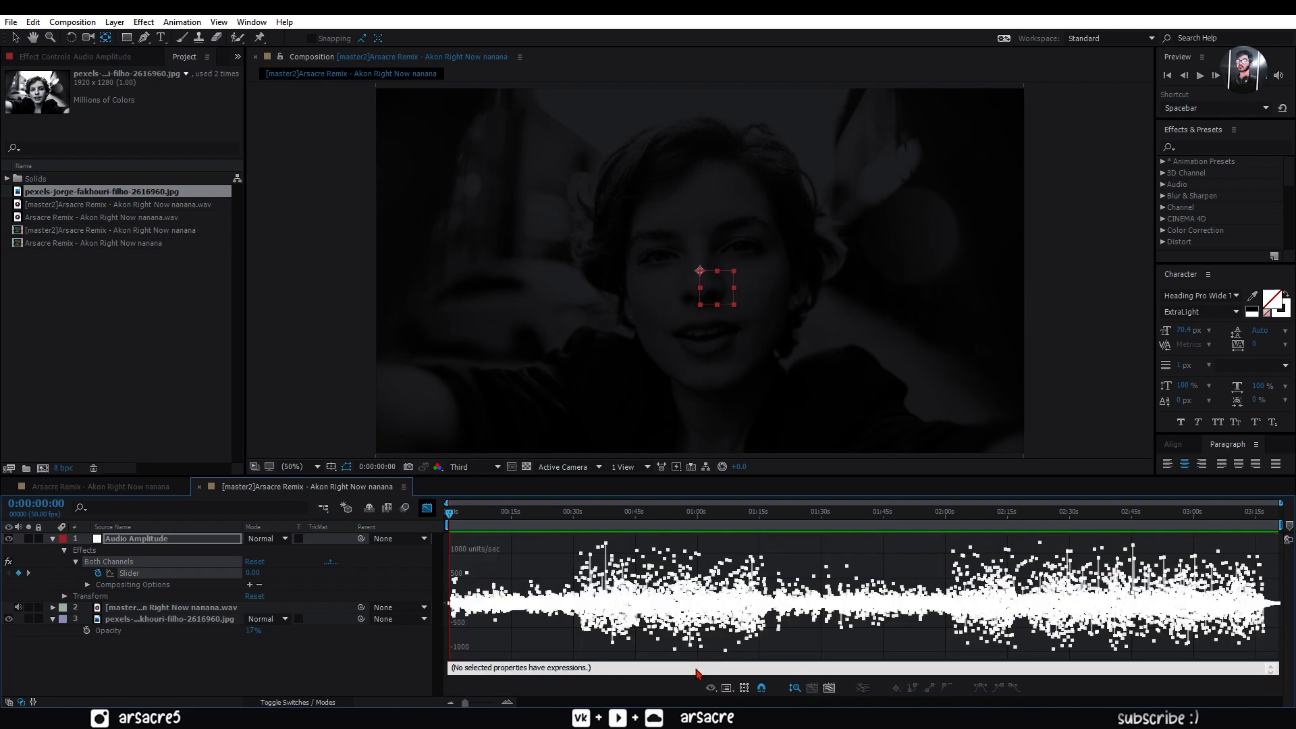
left_click(728, 692)
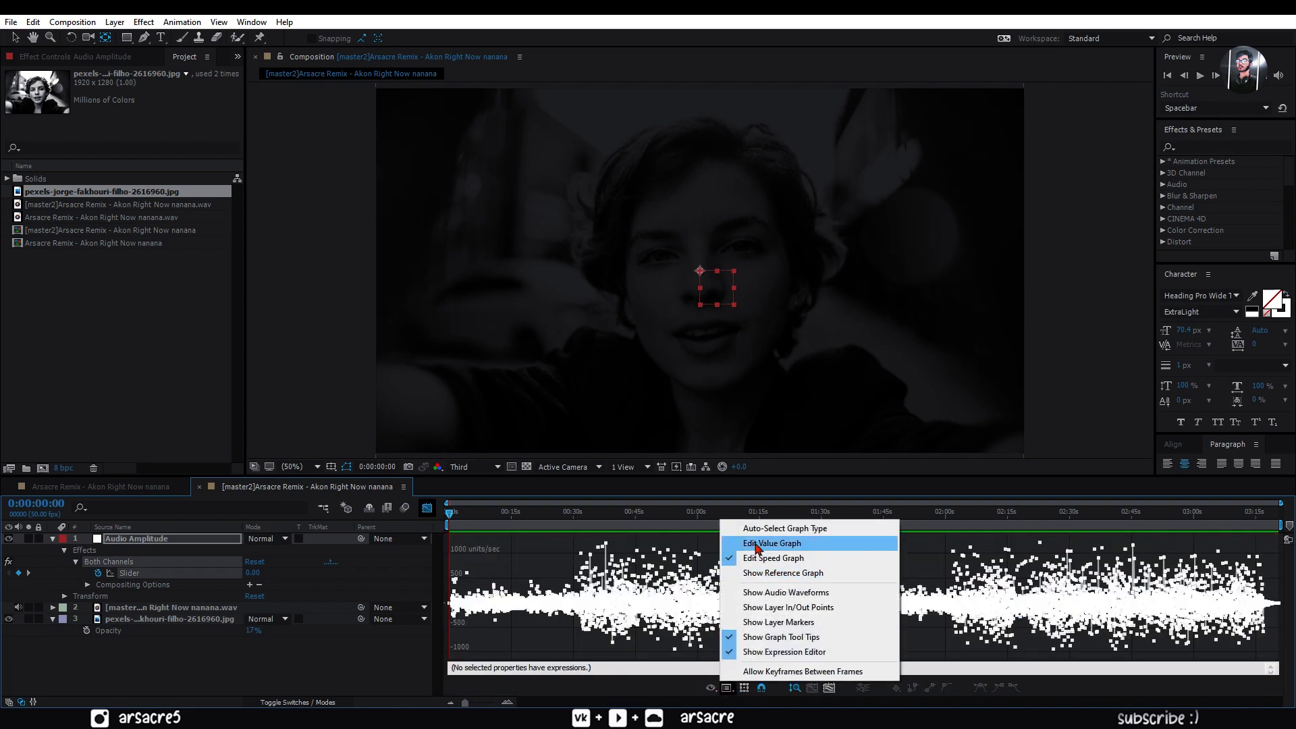
left_click(750, 556)
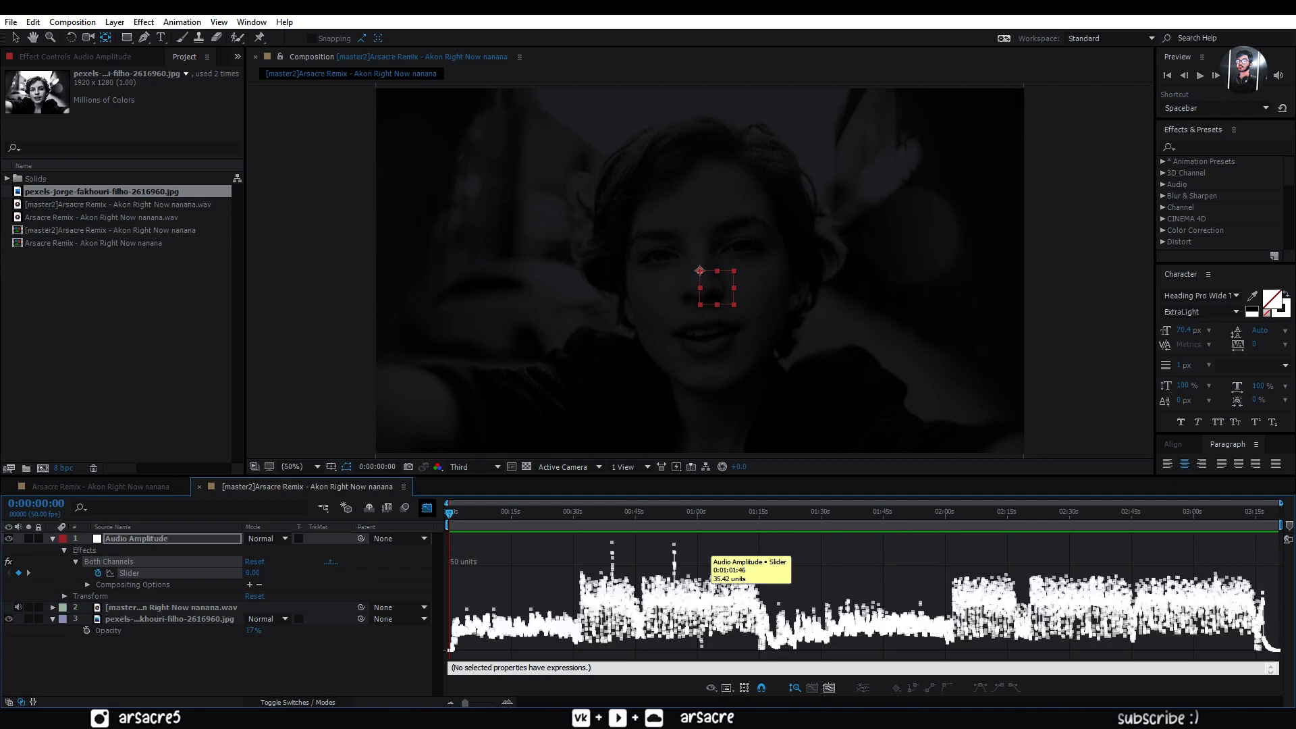
left_click(508, 702)
left_click(508, 703)
mouse_move(943, 623)
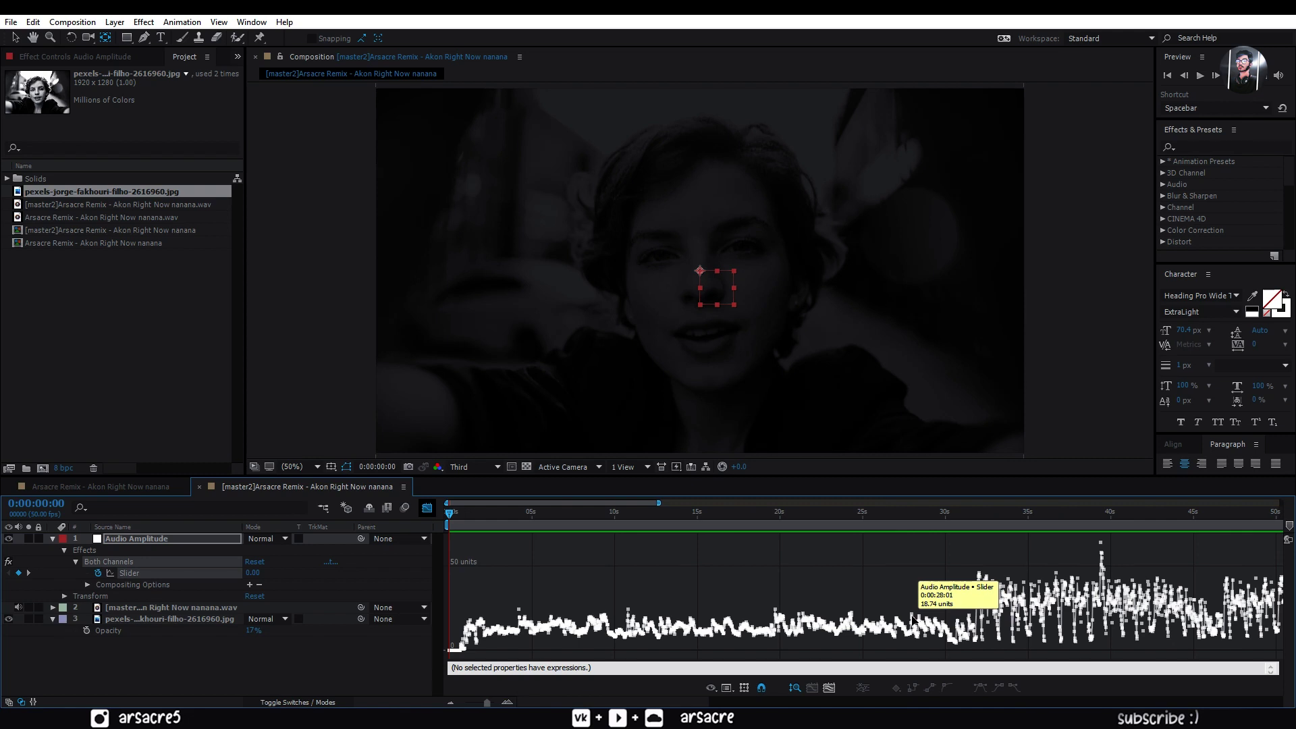
mouse_move(976, 586)
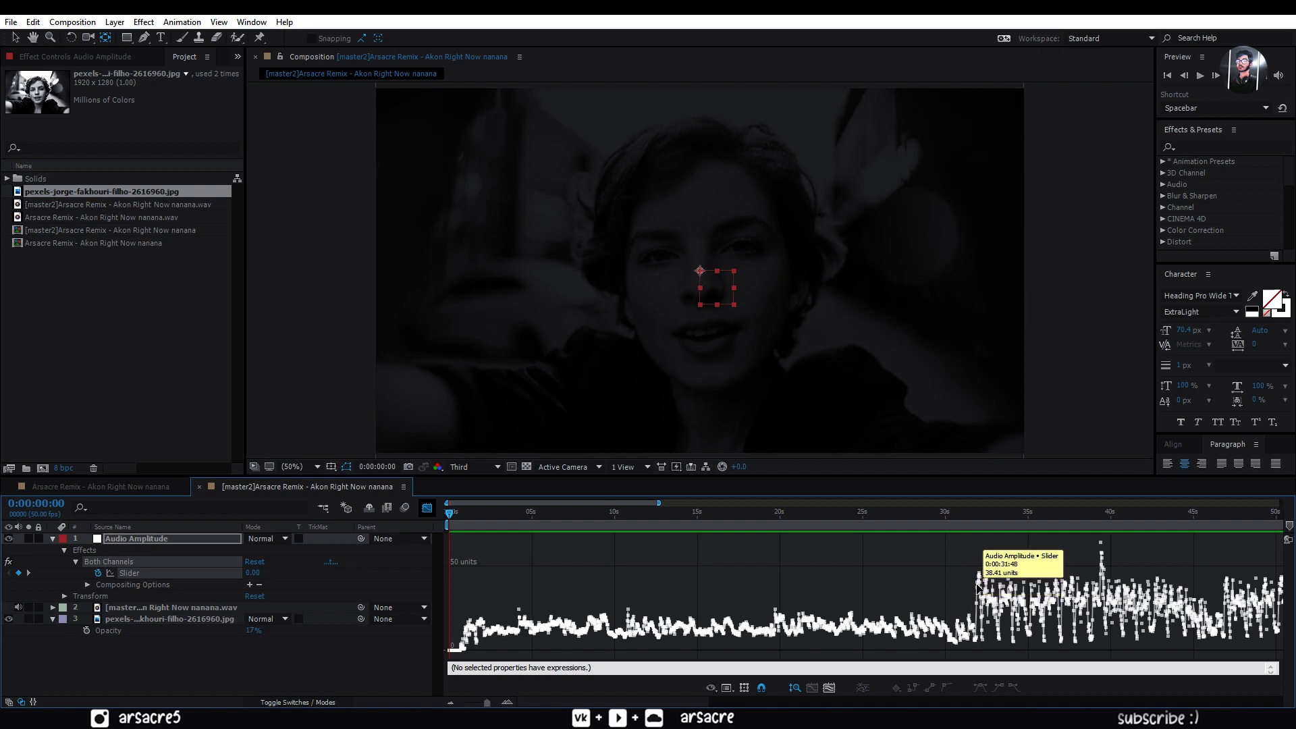
left_click(427, 510)
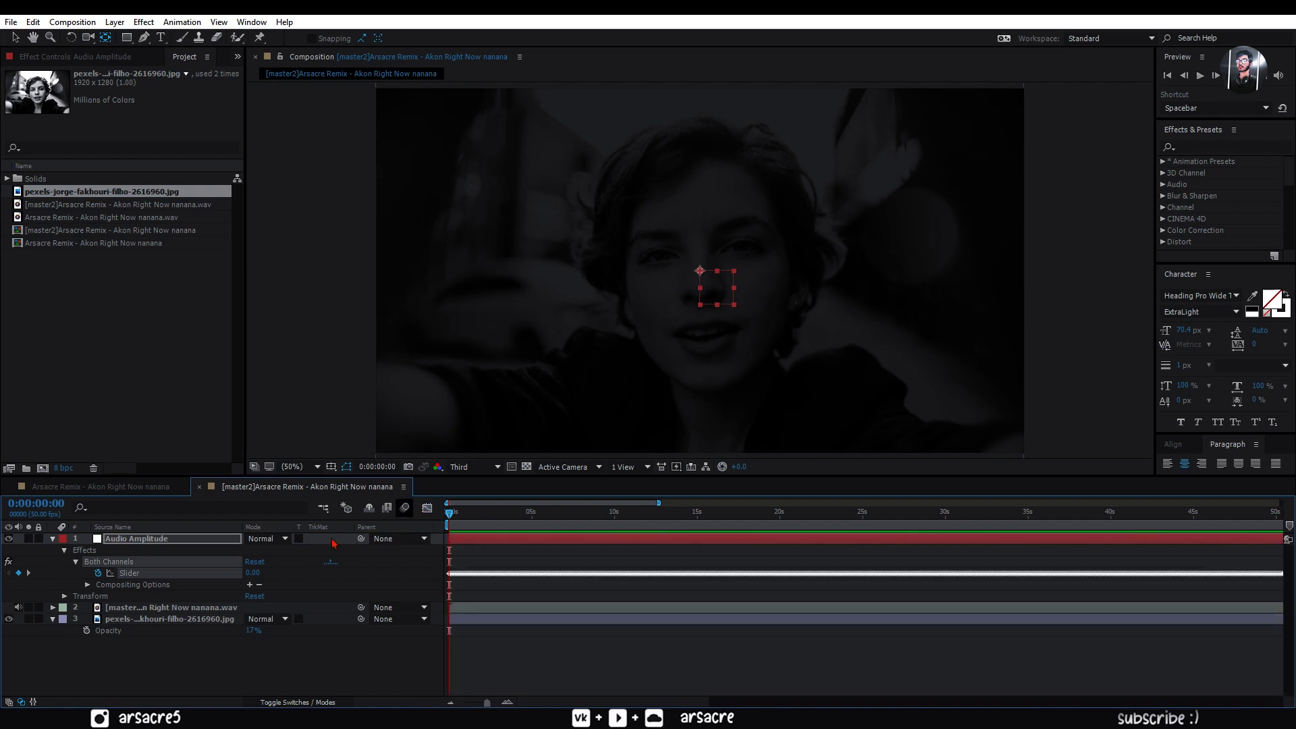
Add the expression "linear(value, 28,32,0,100)" followed by "smooth(0.1,56)" to the Both Channels slider, and reduce the layer to its keyframed properties.
left_click(98, 573, "alt")
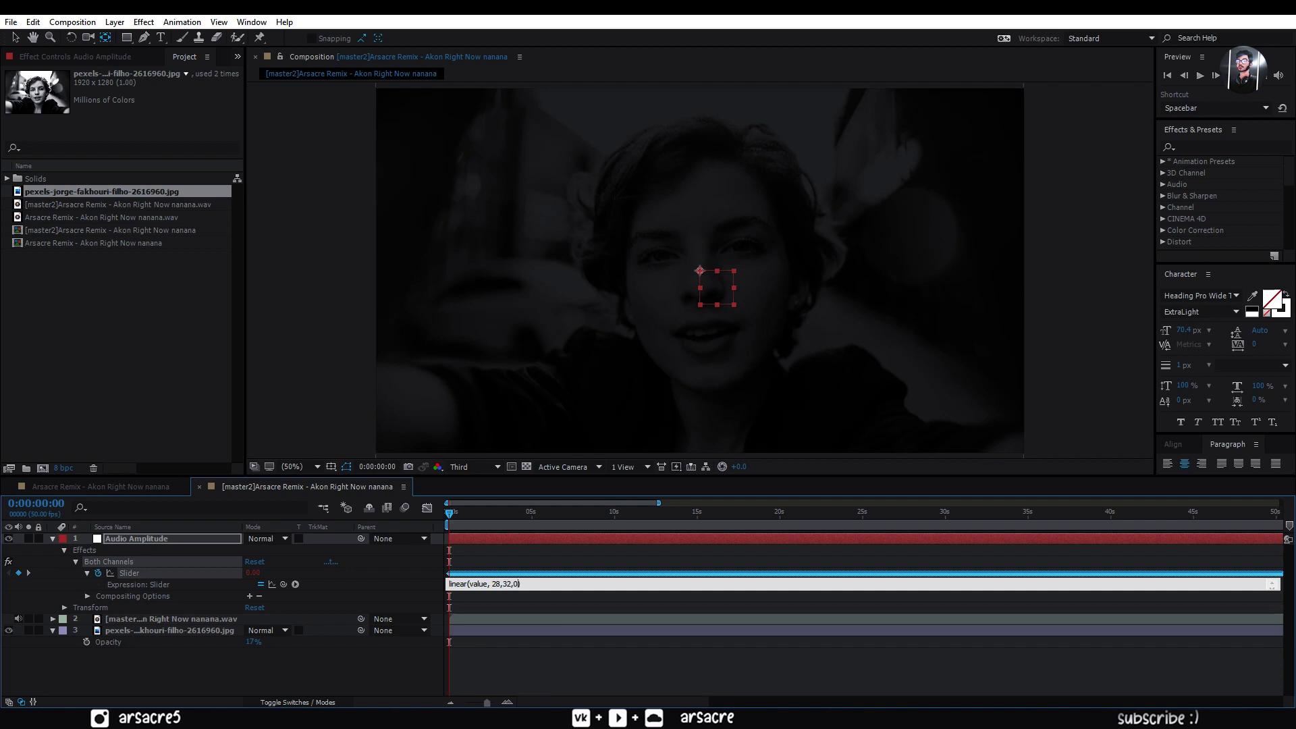
key("Return")
type("smooth(0.1,56")
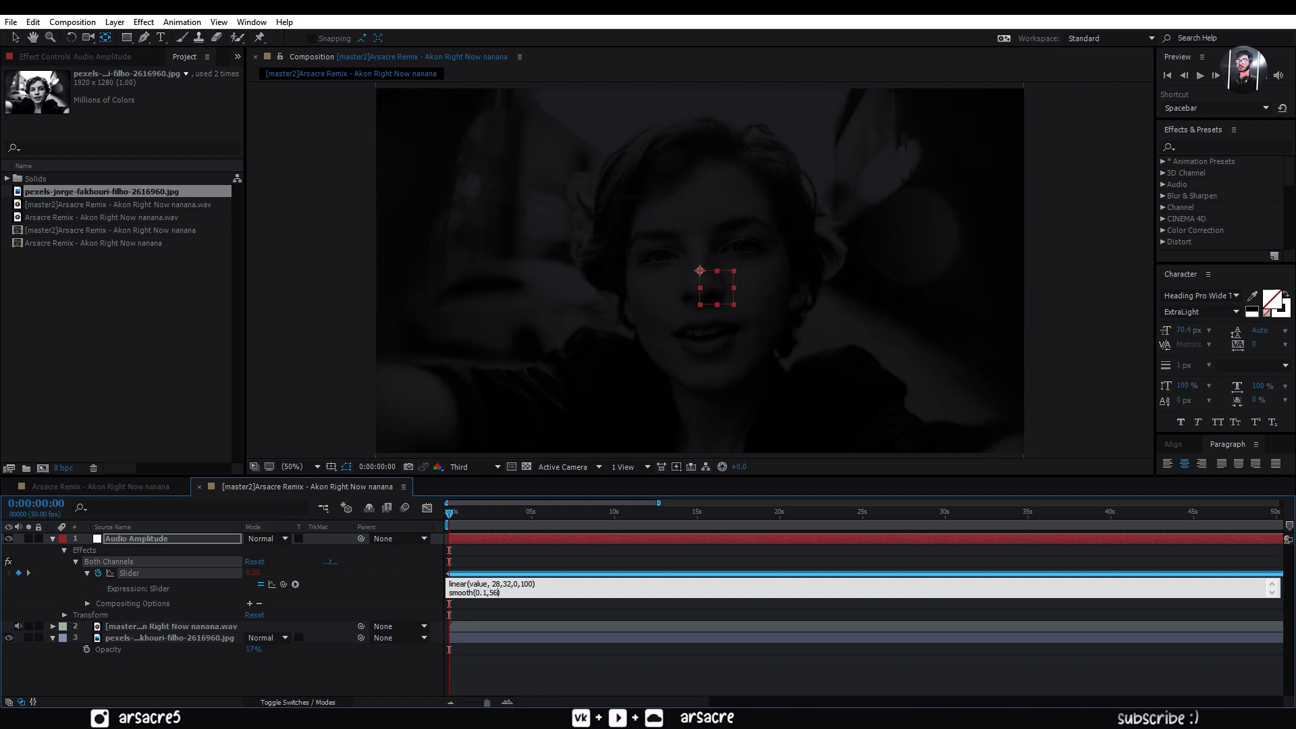
left_click(354, 663)
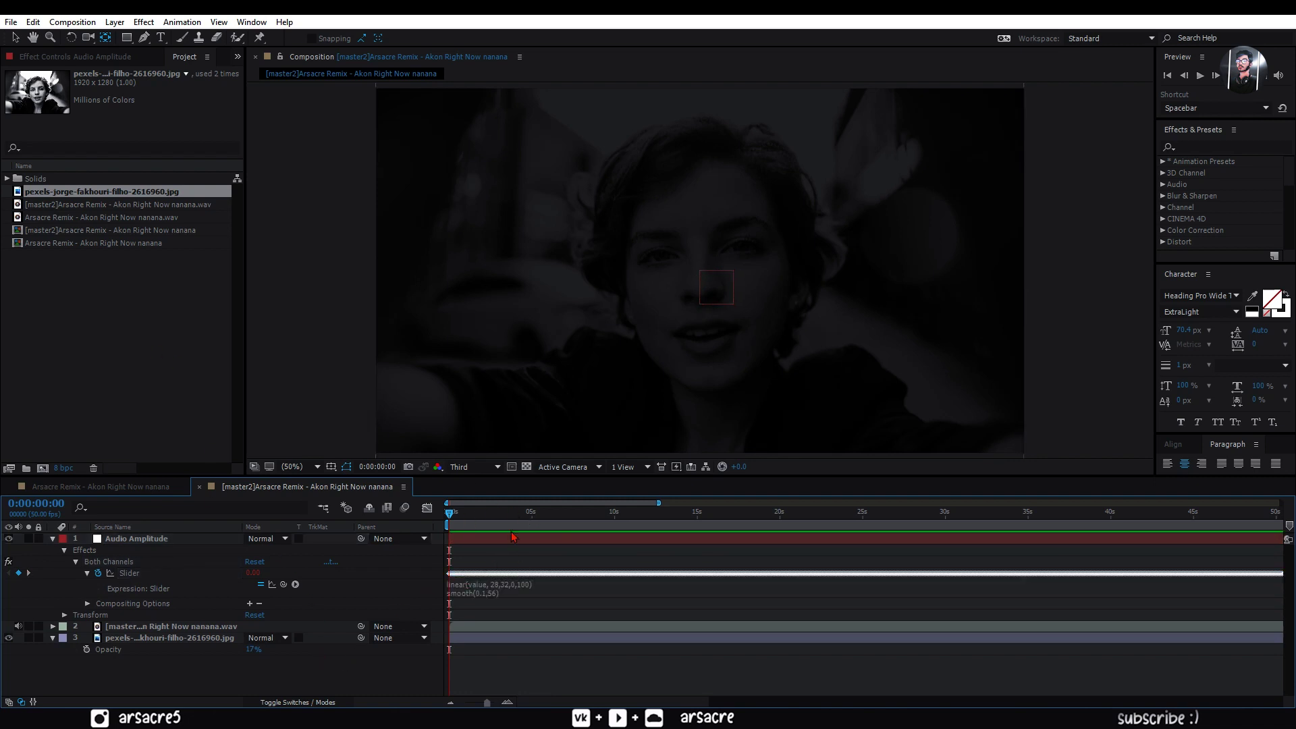
left_click(120, 544)
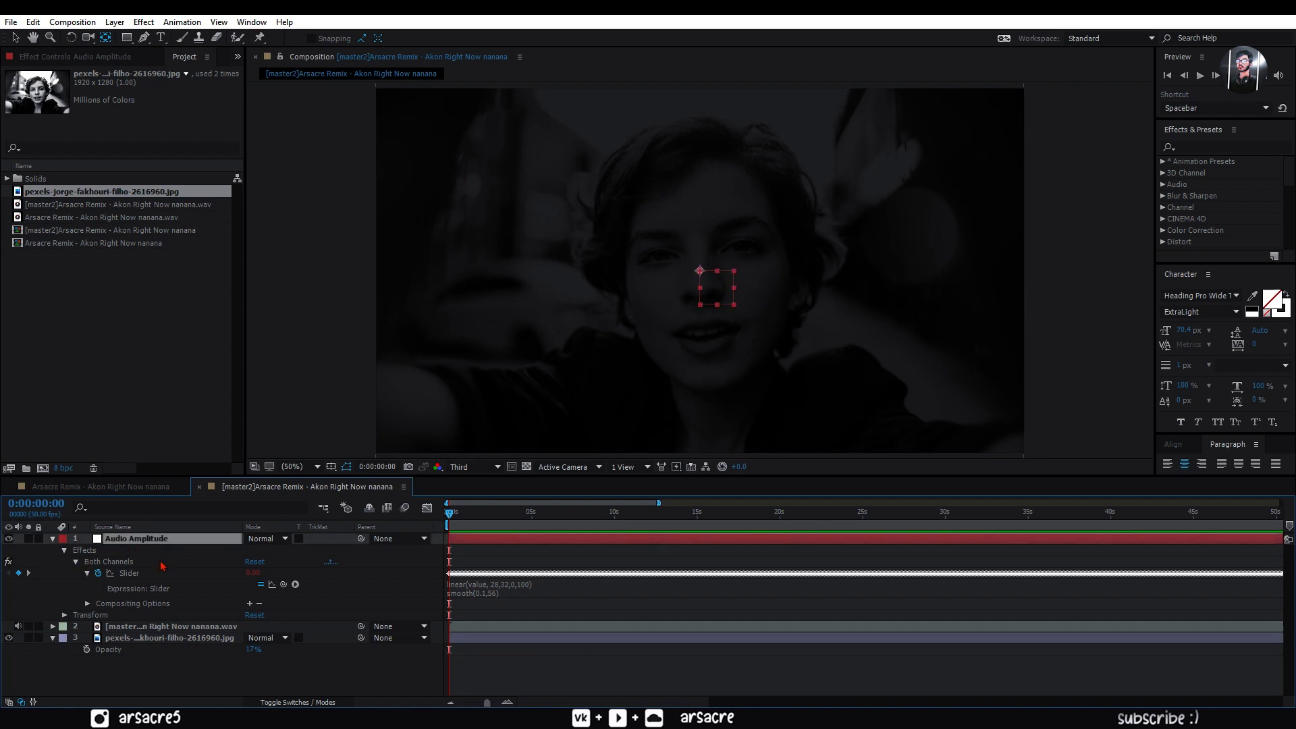
key("u")
Create a black 1920 × 1080 px solid layer named particles.
right_click(322, 656)
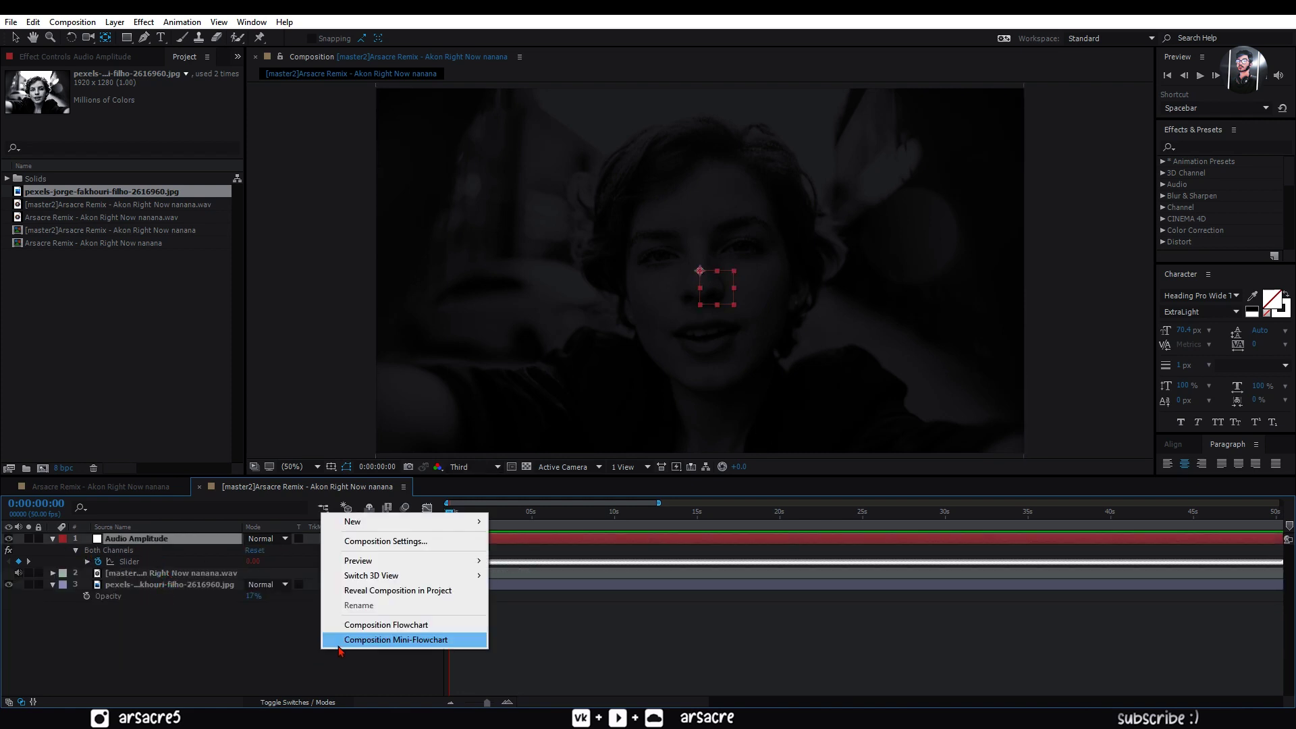
mouse_move(379, 518)
left_click(531, 561)
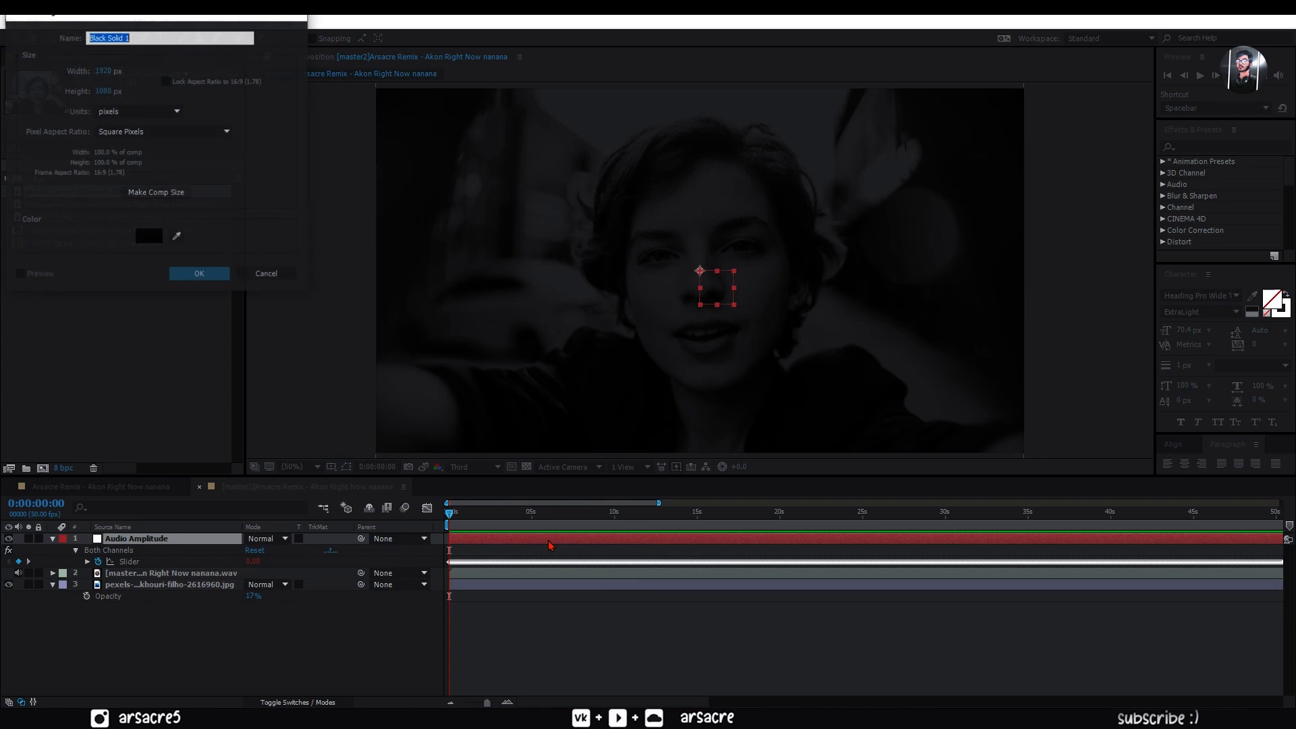
type("particles")
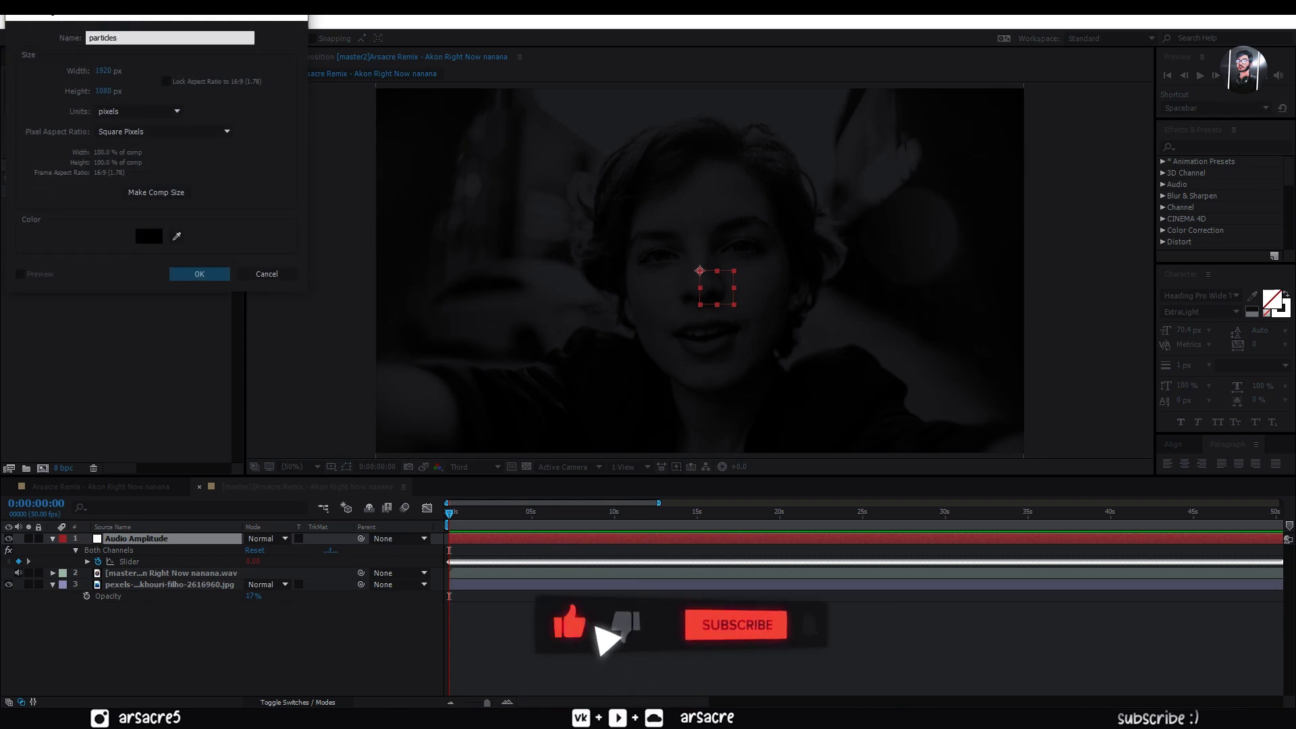
key("Return")
Apply CC Snowfall to the particles layer and set the preview resolution to Full.
left_click(1197, 146)
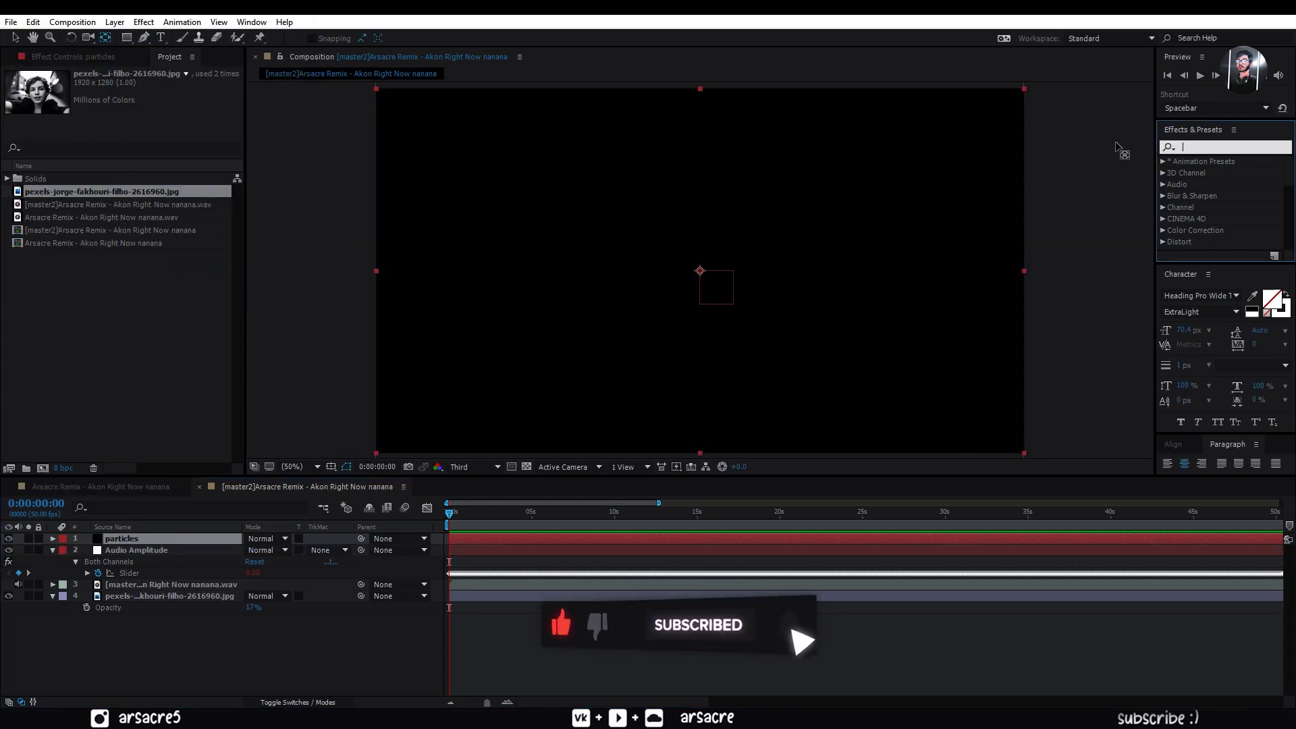
type("Snowfa")
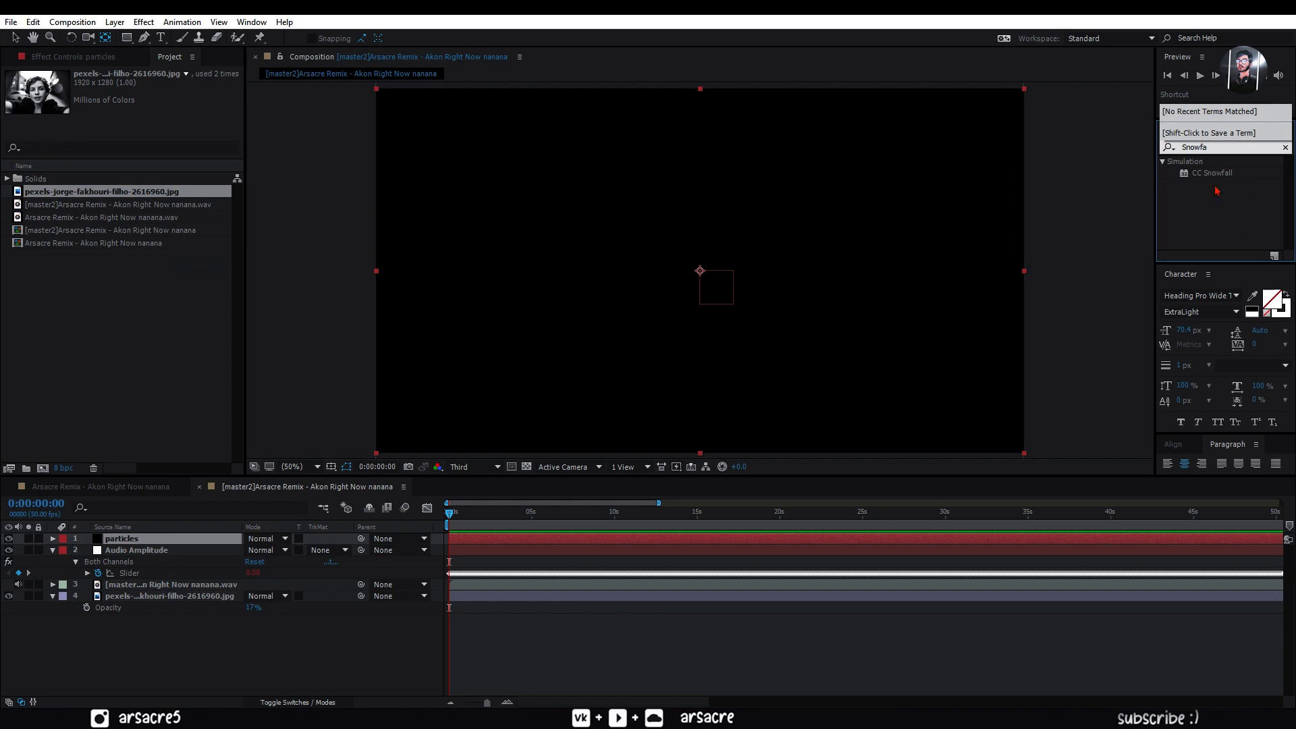
left_click_drag(1212, 173, 480, 541)
left_click(475, 467)
left_click(486, 500)
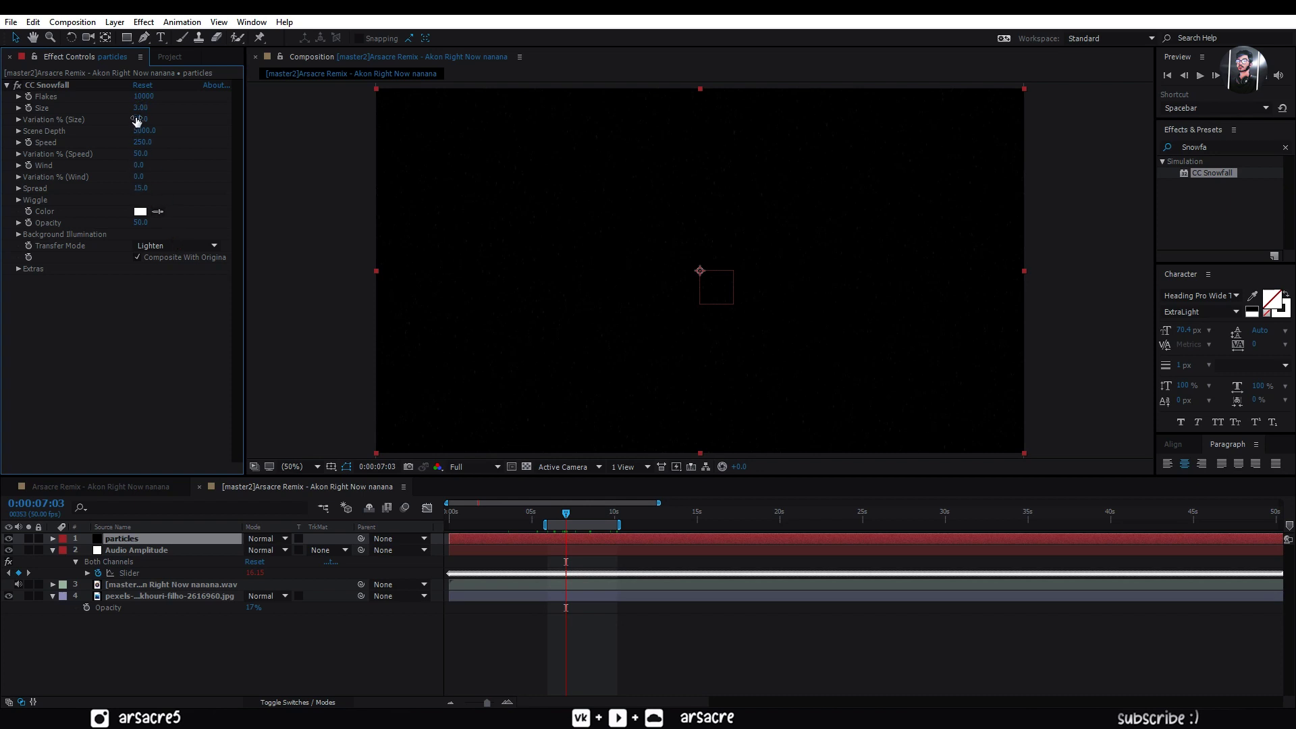
Set the CC Snowfall Size to 15 and Scene Depth to 10100.
left_click_drag(138, 108, 869, 153)
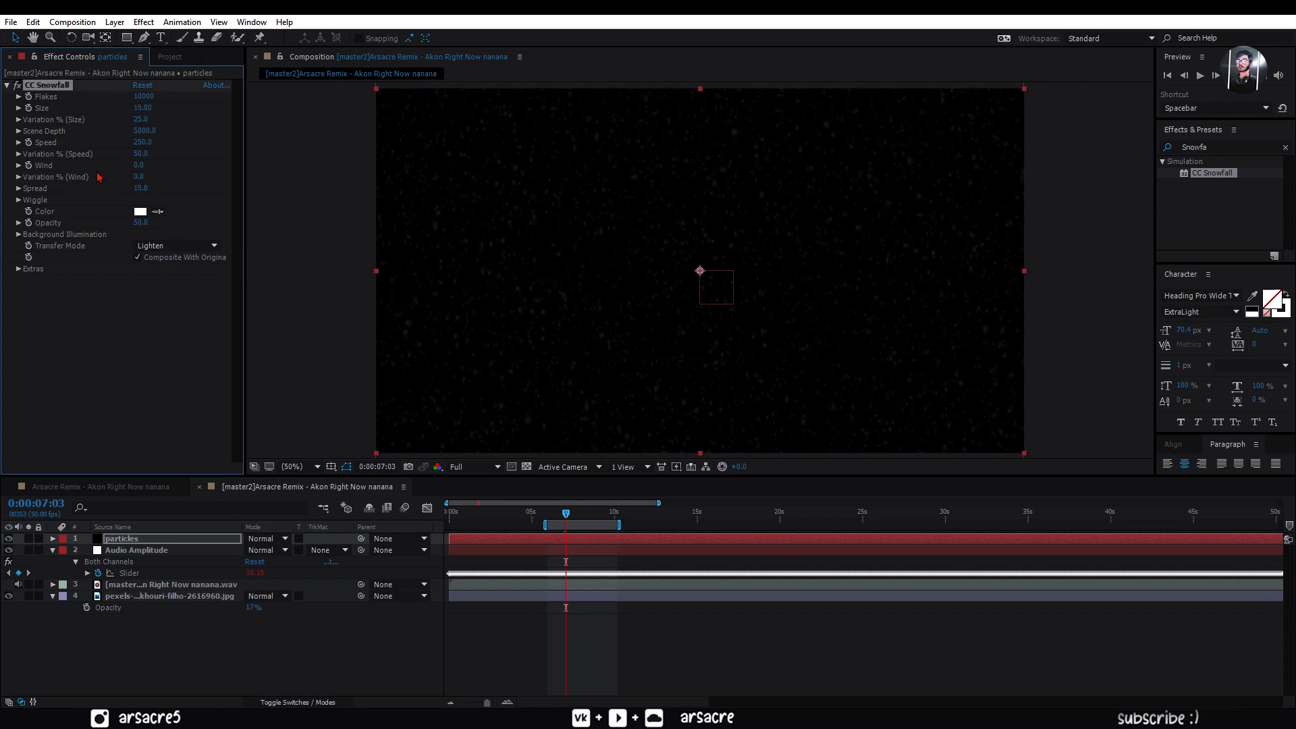
left_click_drag(200, 145, 242, 146)
key("ctrl+z")
left_click_drag(591, 133, 821, 158)
Set the CC Snowfall color to red with an opacity of 100, and preview the falling particles.
left_click(140, 213)
left_click_drag(924, 436, 976, 439)
key("Return")
key("space")
key("space")
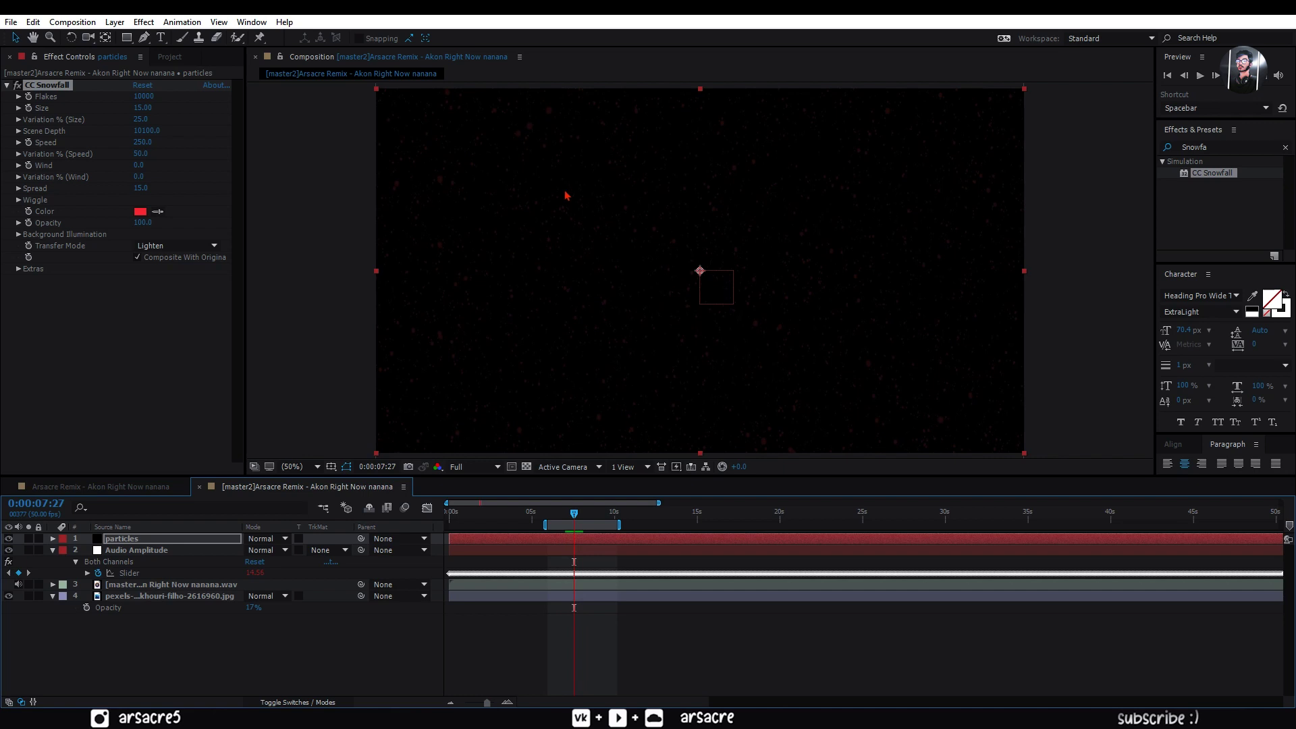
Find the Glow effect and apply it to the particles layer below CC Snowfall, clearing the effect search.
double_click(1225, 145)
type("glow")
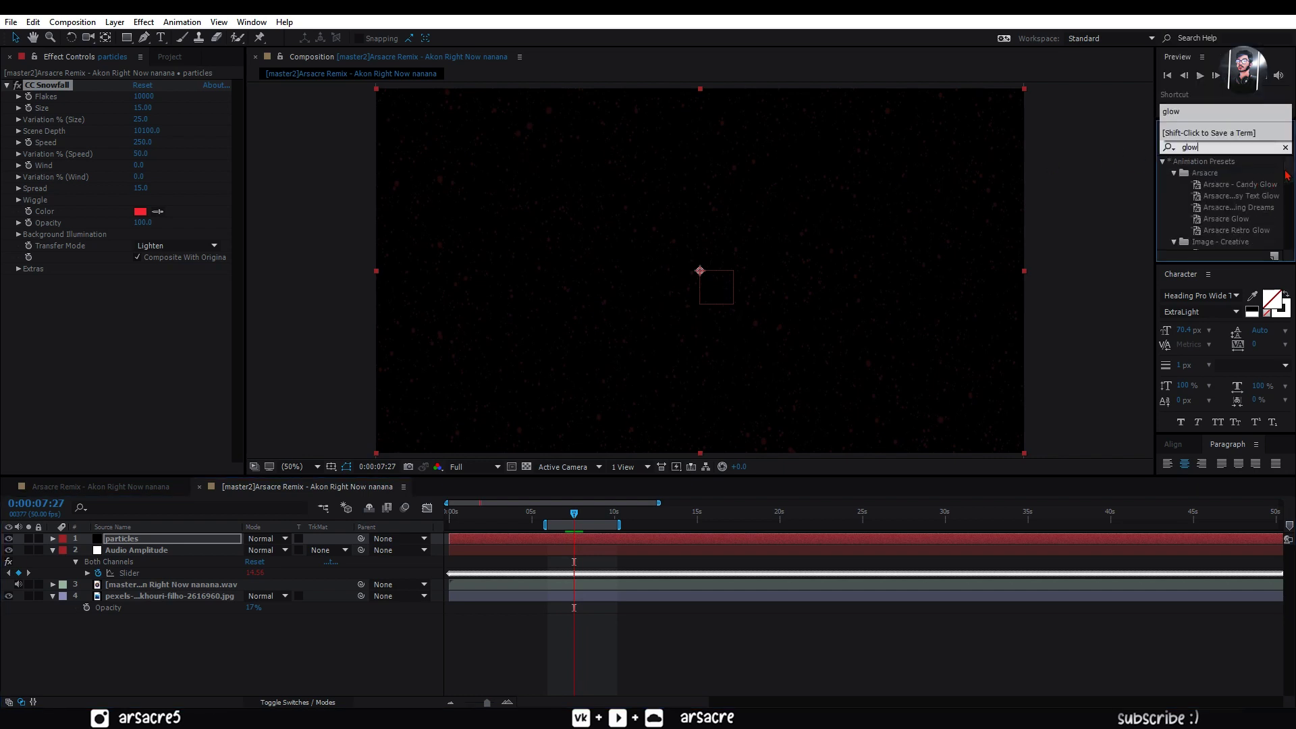
scroll(1222, 237, "down", 5)
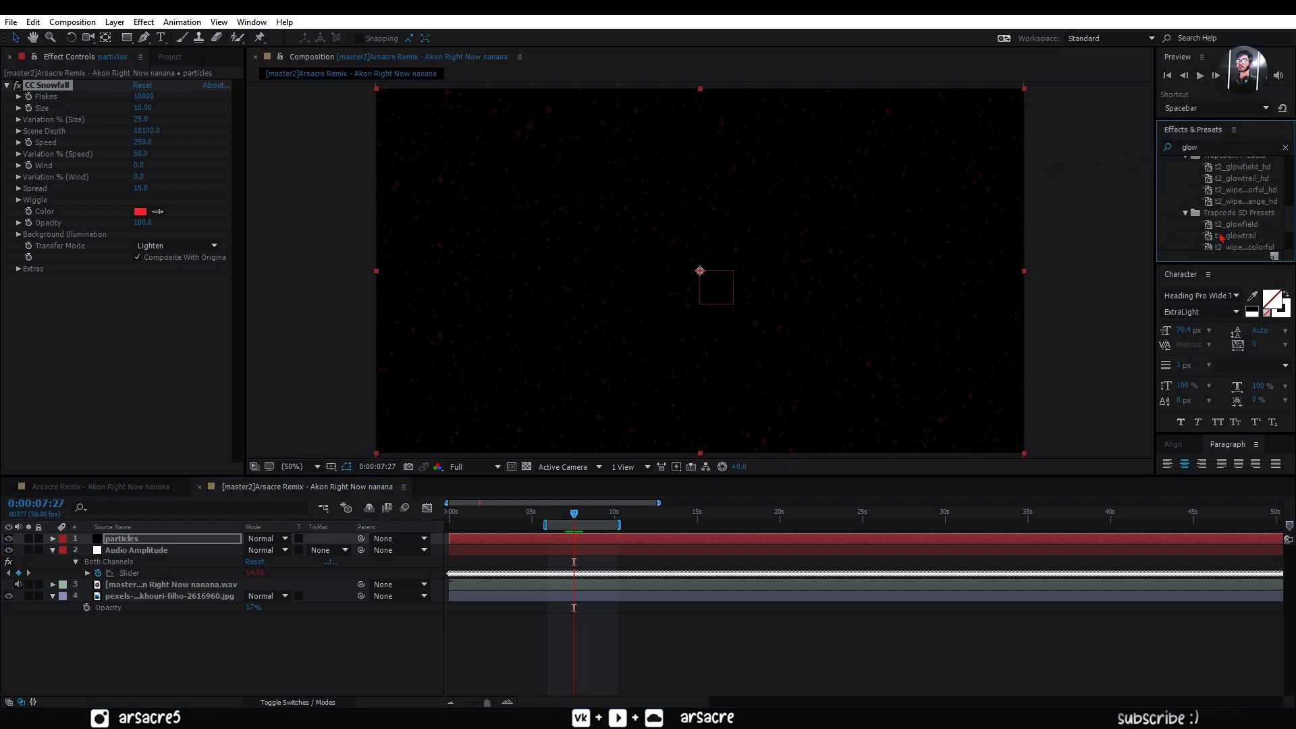
scroll(1228, 250, "down", 2)
left_click_drag(1202, 221, 200, 339)
left_click(1285, 149)
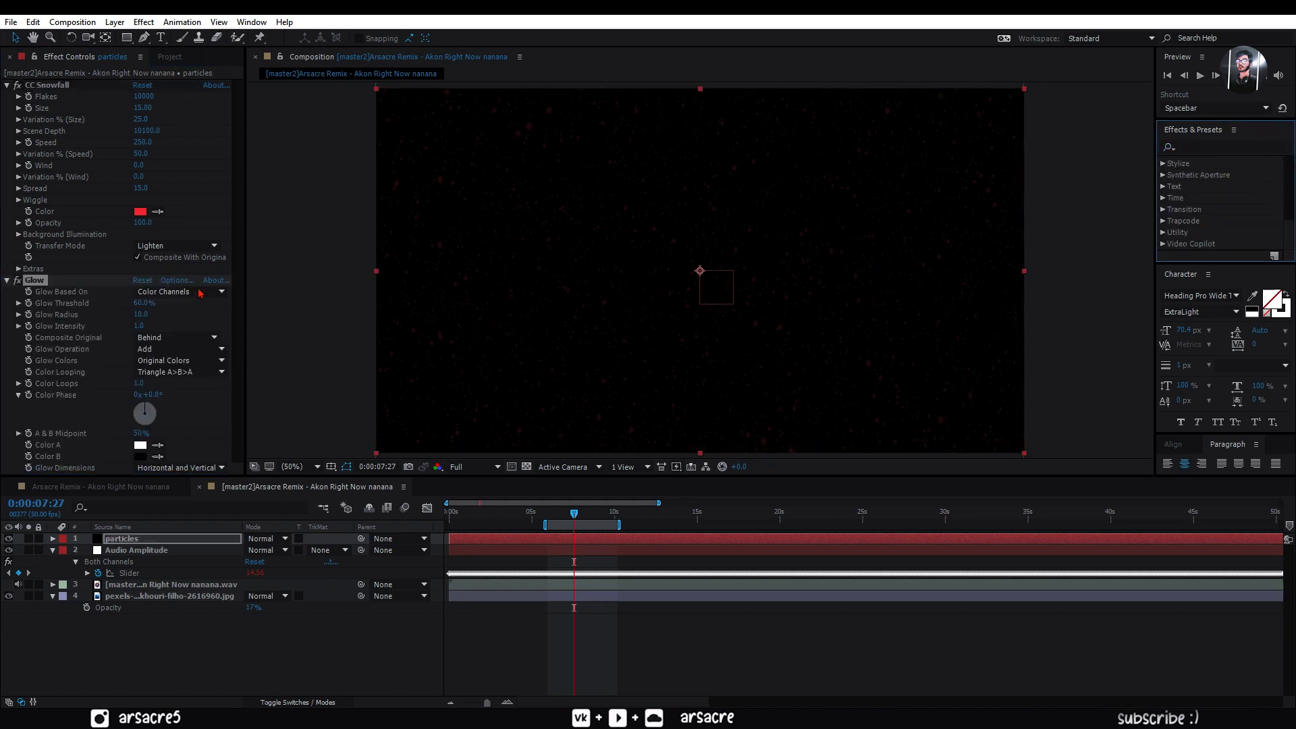
Set the Glow Threshold to 8.2% and Glow Radius to 12, and collapse the Glow settings.
left_click_drag(144, 303, 157, 329)
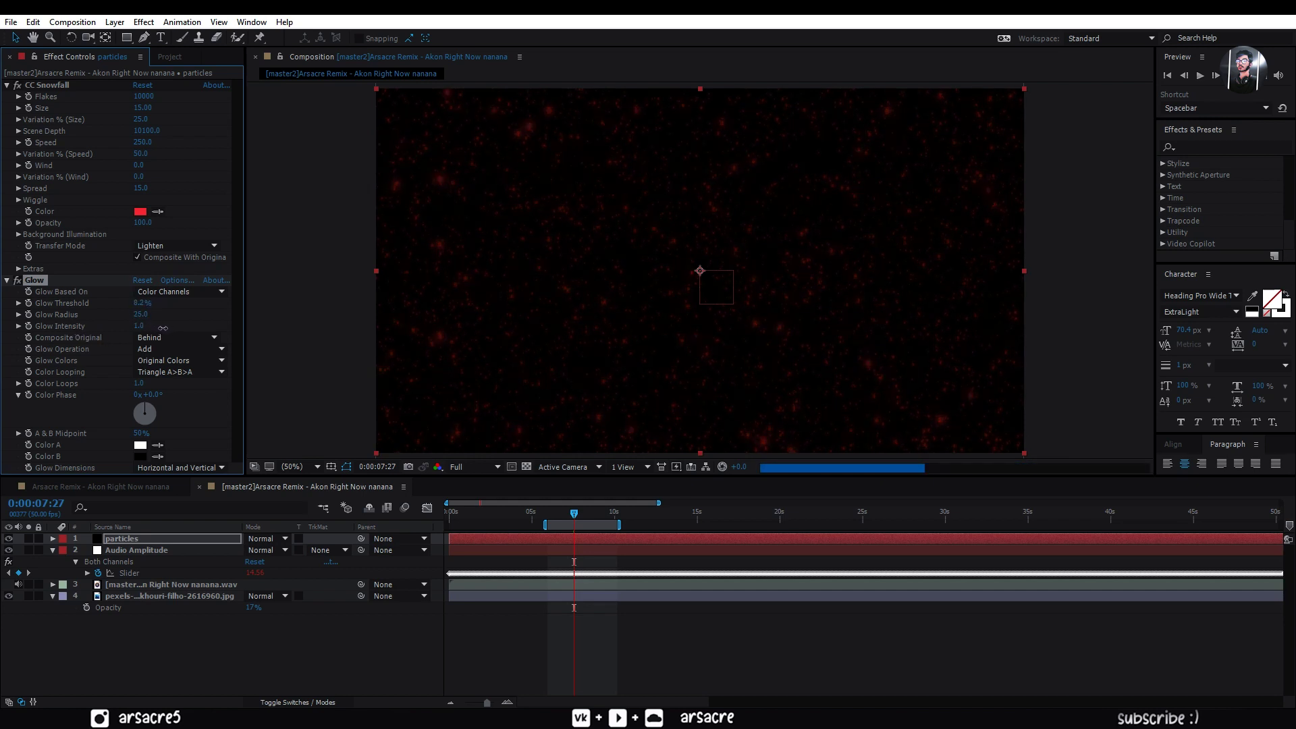
left_click(17, 293)
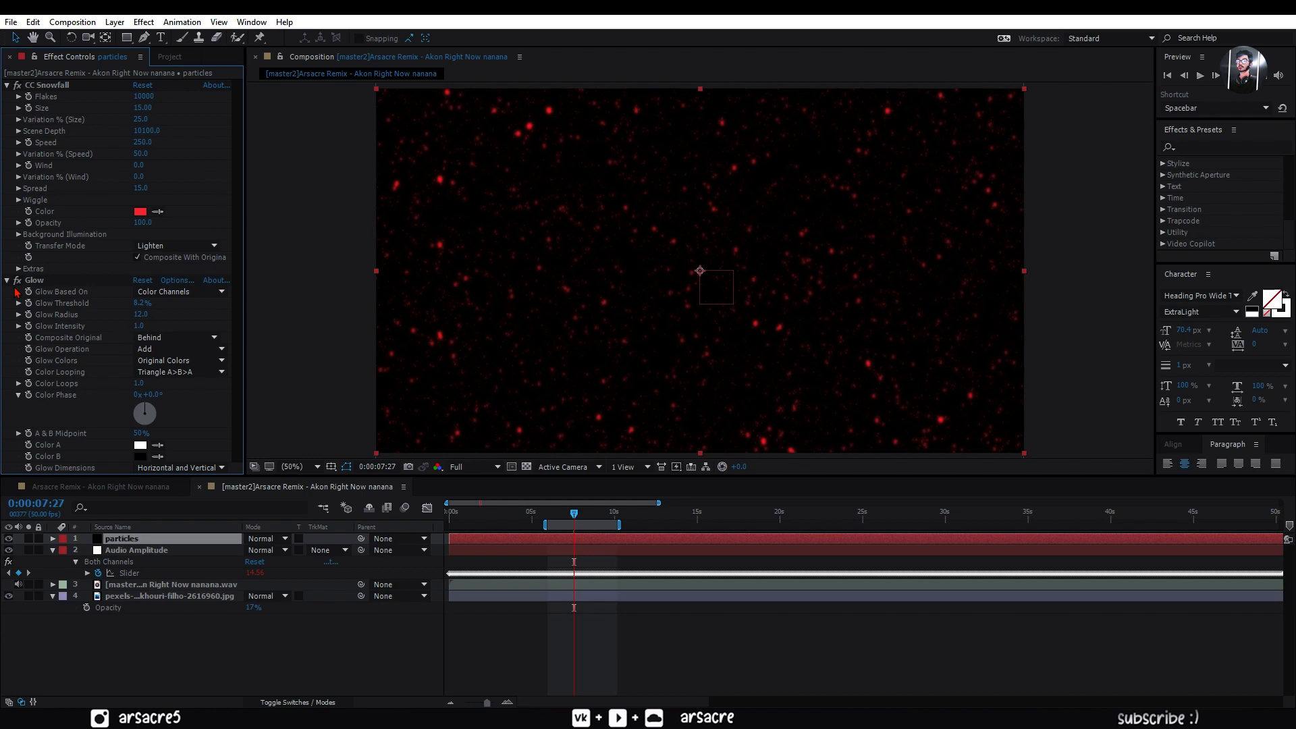
left_click(10, 282)
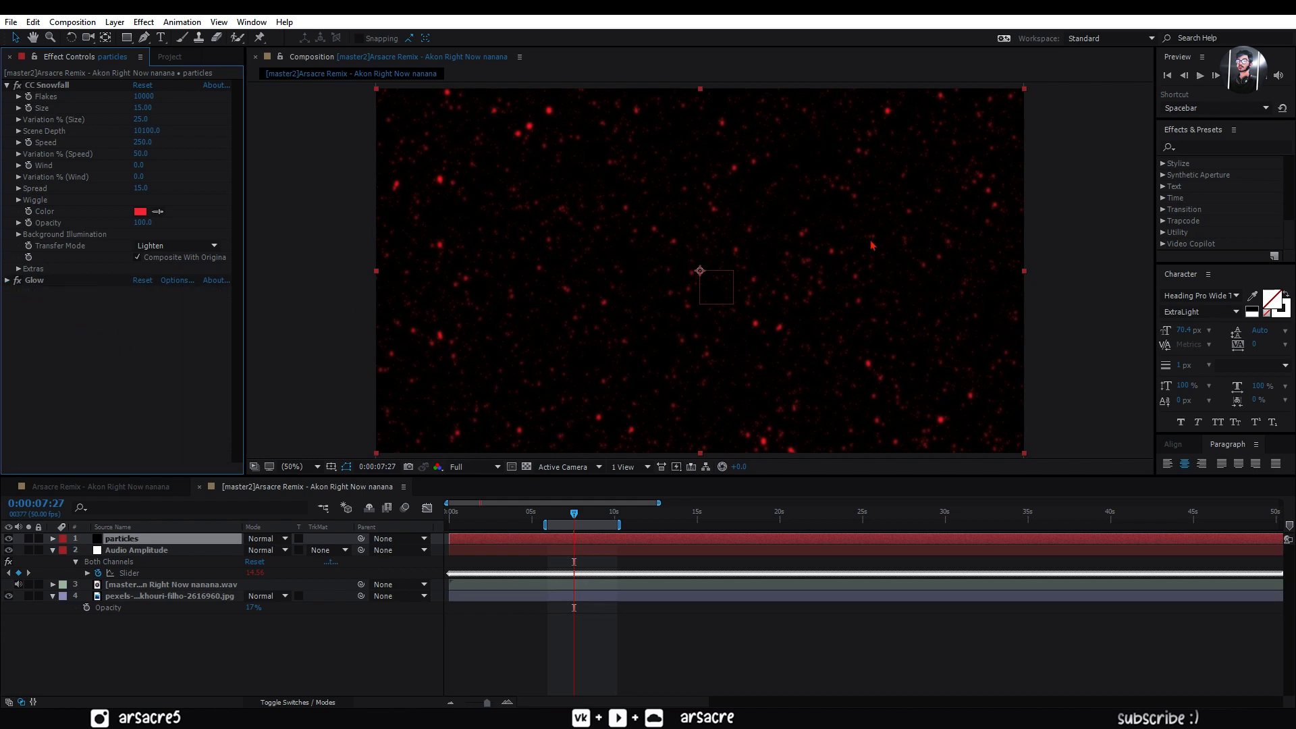
Draw a large hexagonal mask on the particles layer with the Polygon Tool, adjusting its number of sides to six.
left_click(127, 39)
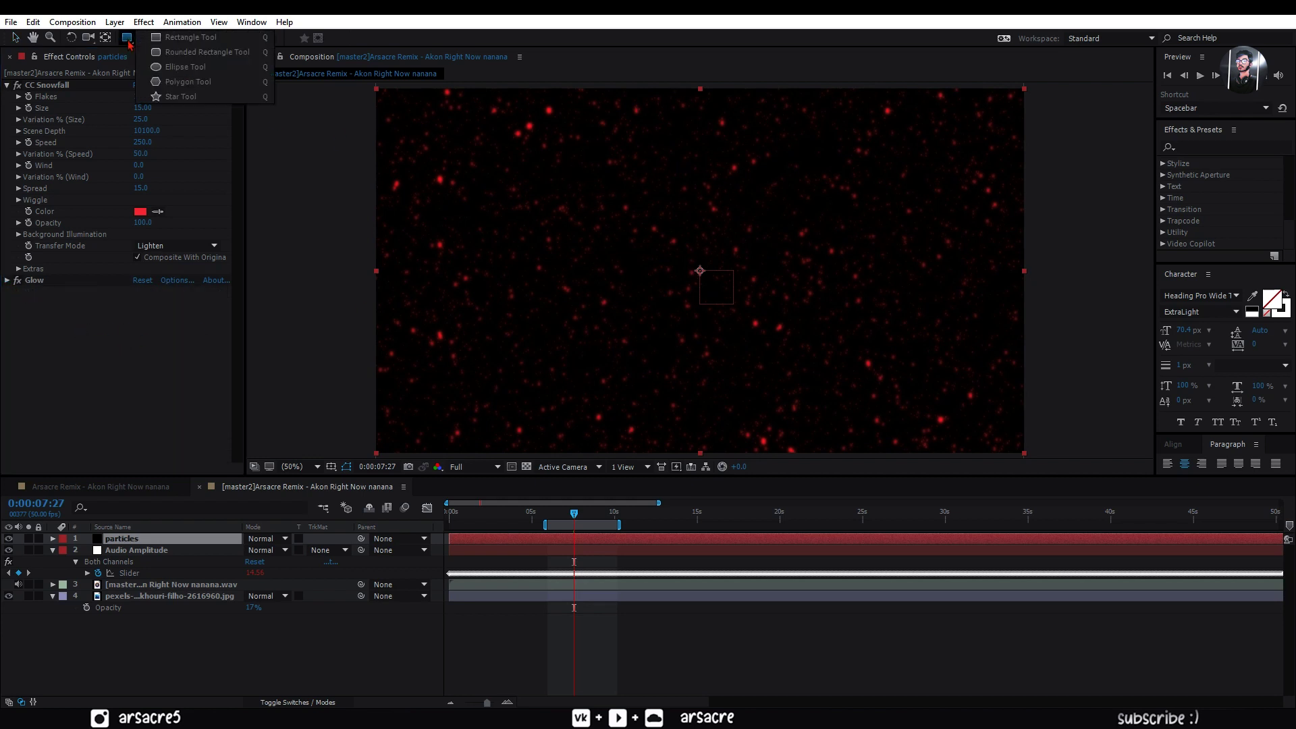
left_click(188, 81)
left_click_drag(611, 235, 826, 312)
key("Down")
key("Up")
key("Up")
key("Up")
key("Down")
key("Down")
key("Down")
key("Down")
key("Up")
key("Up")
Show the title/action safe guides and move the hexagonal mask to the middle of the composition.
key("v")
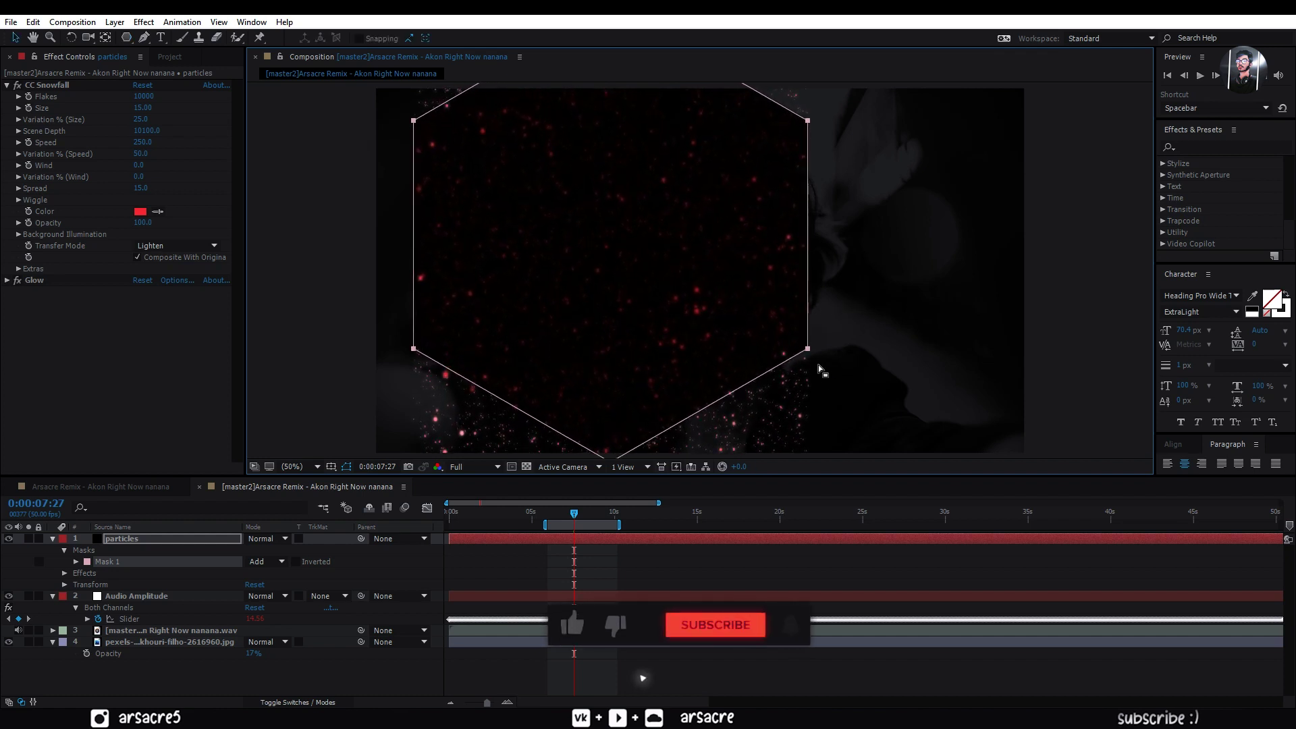
key("apostrophe")
left_click_drag(813, 351, 903, 375)
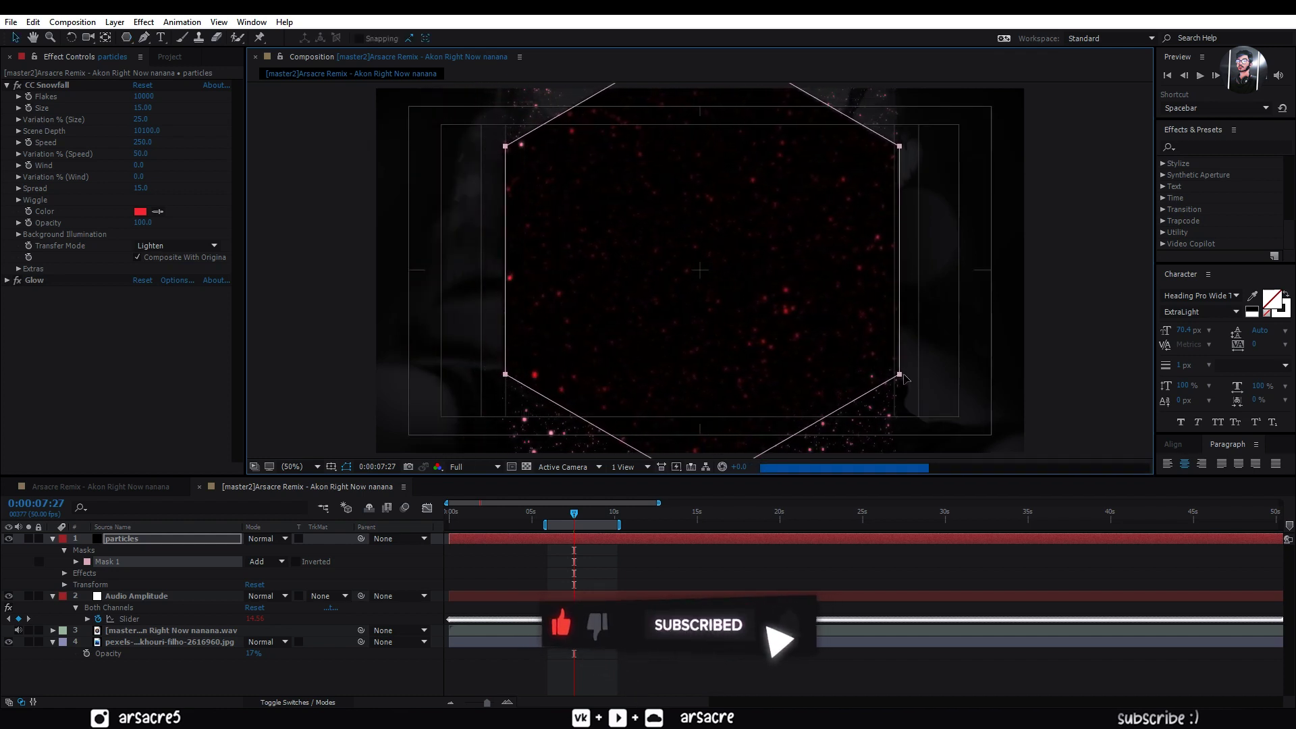
Invert the hexagonal mask on the particles layer and set the layer's rotation to -90°.
left_click(296, 561)
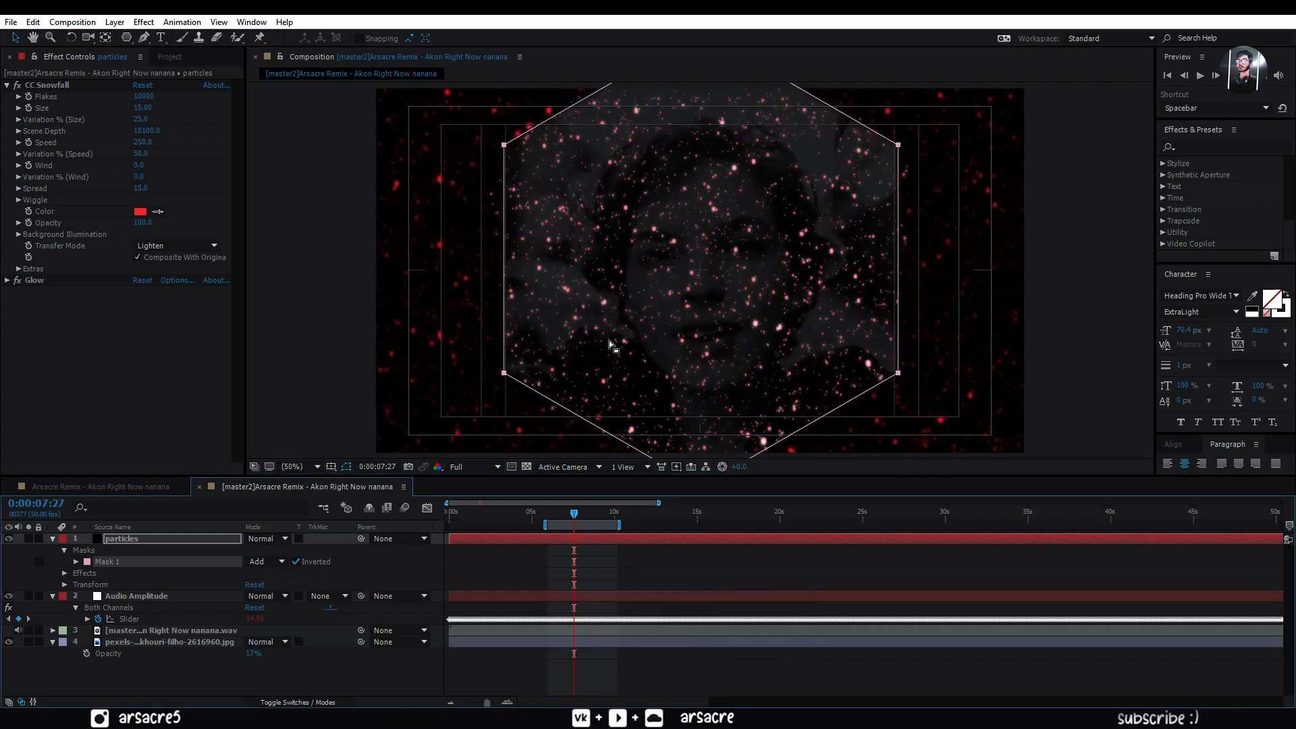
left_click(187, 541)
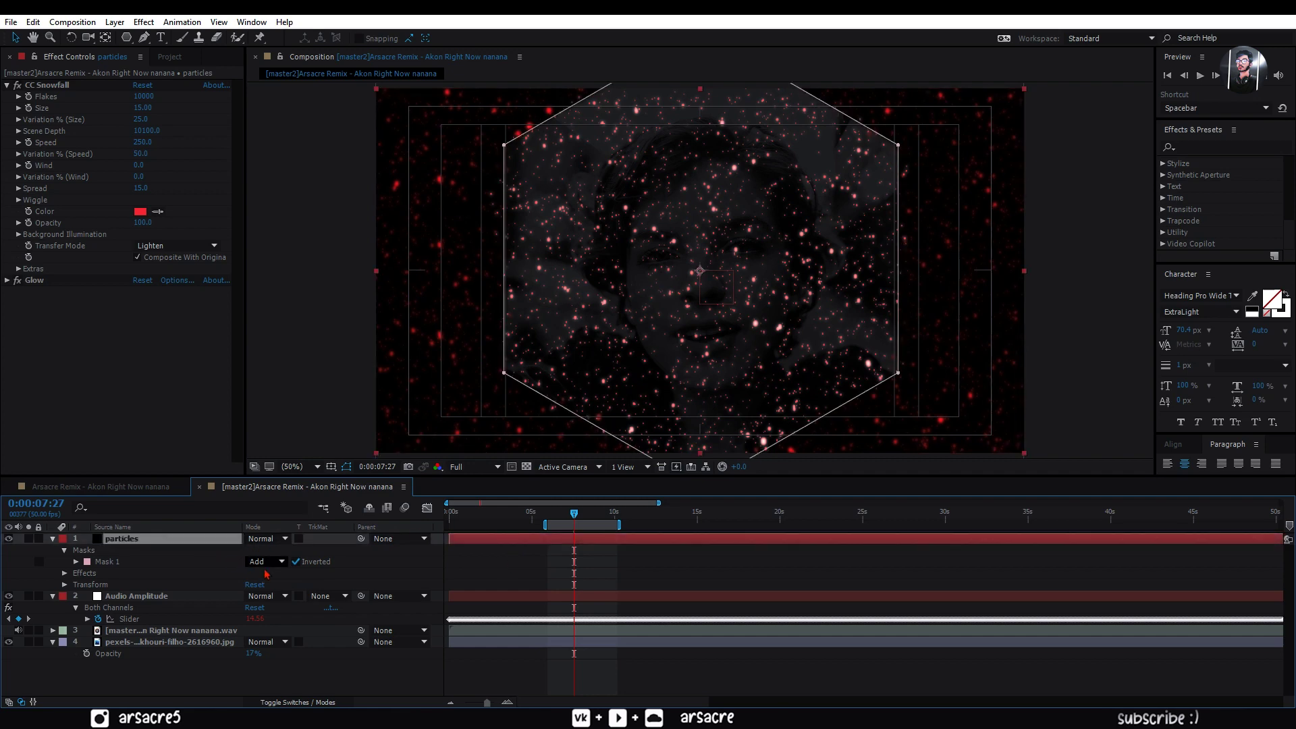
key("r")
left_click_drag(261, 550, 235, 554)
type("-90")
key("Return")
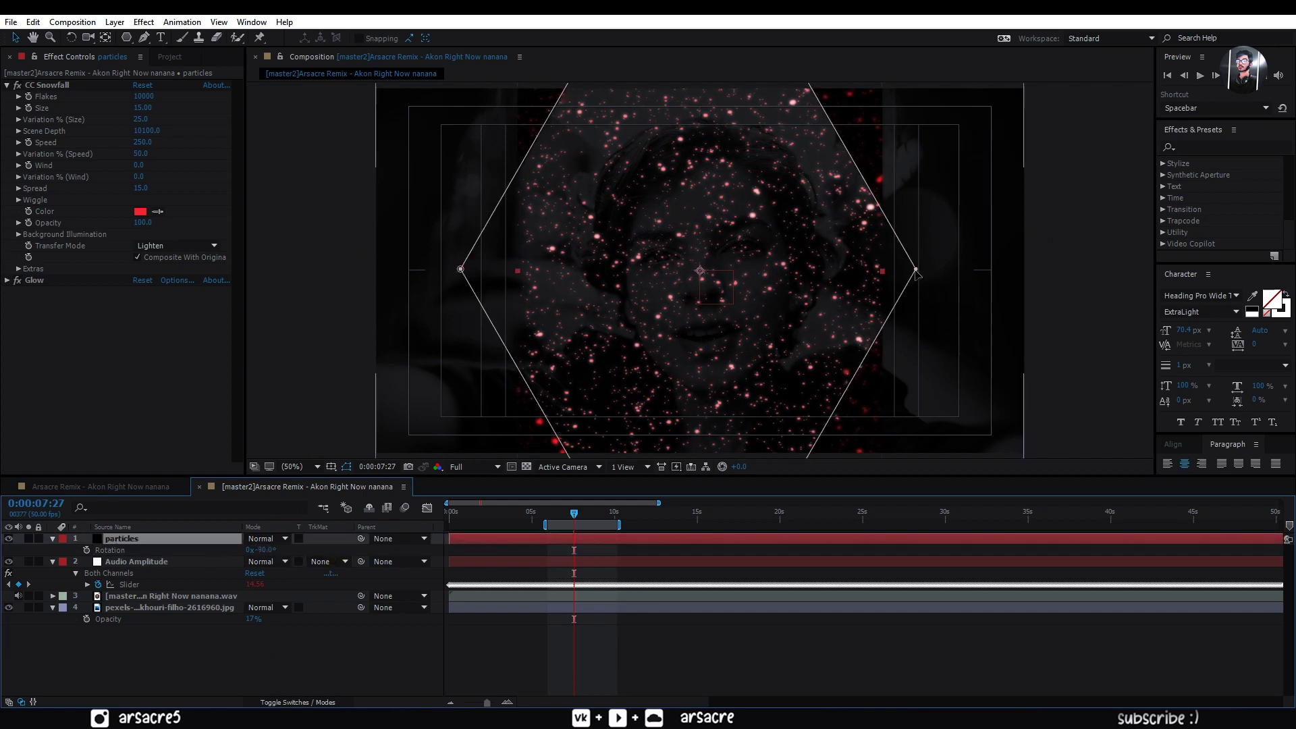
Shrink the hexagonal mask on the particles layer with free transform until it fits inside the frame, keeping it centred.
key("comma")
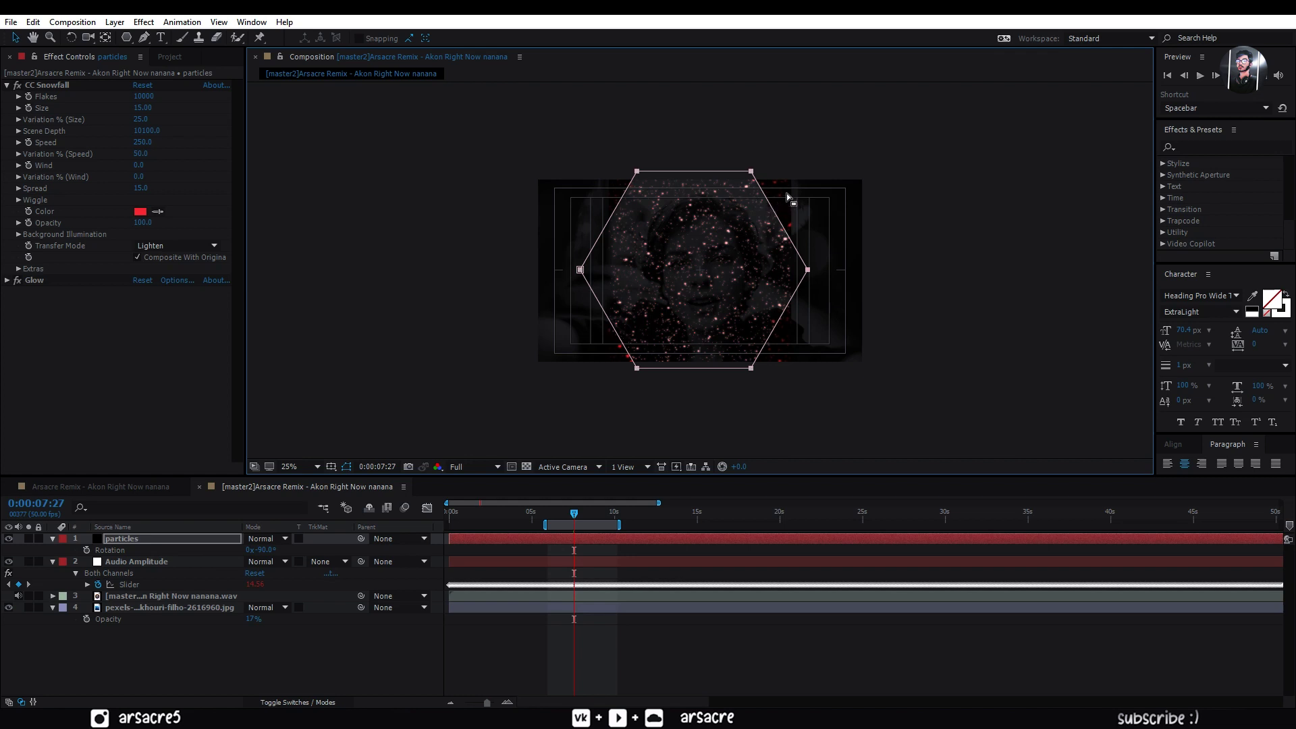
key("ctrl+t")
left_click_drag(808, 171, 759, 237)
left_click_drag(715, 277, 753, 245)
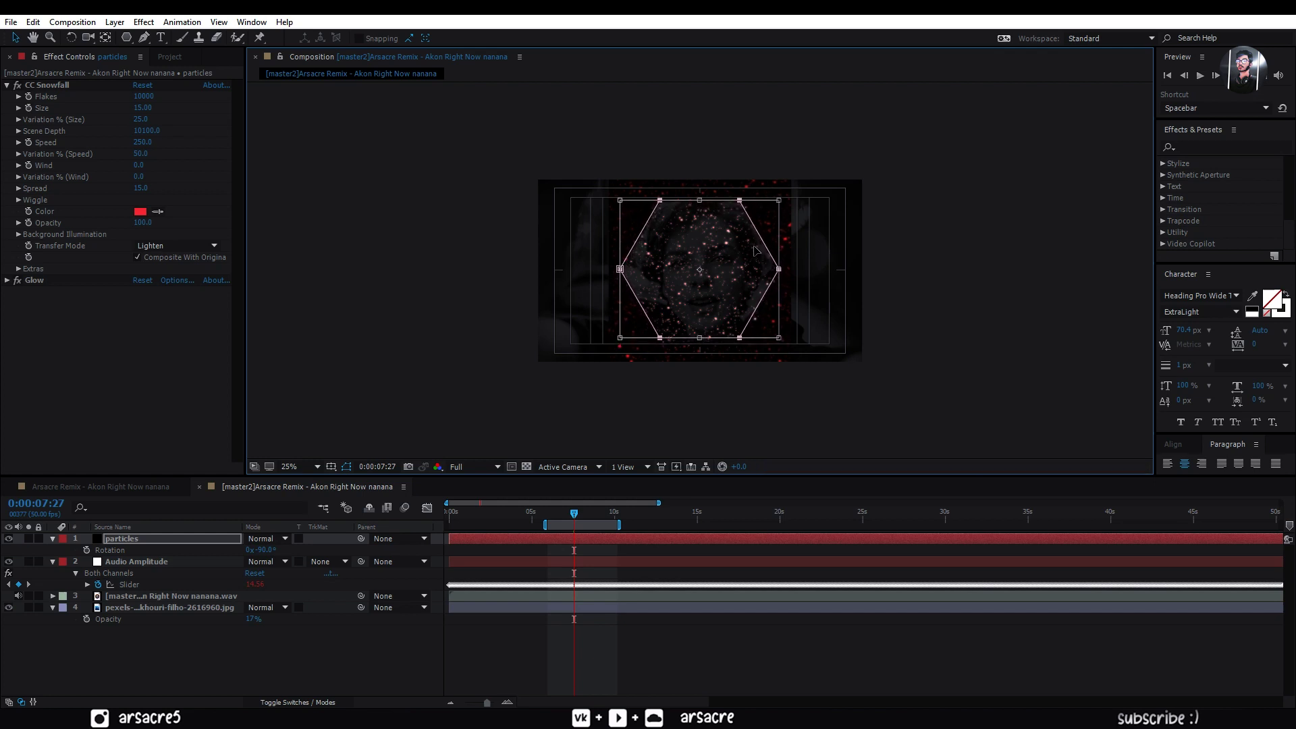
left_click_drag(781, 199, 747, 231)
left_click_drag(716, 279, 732, 263)
key("period")
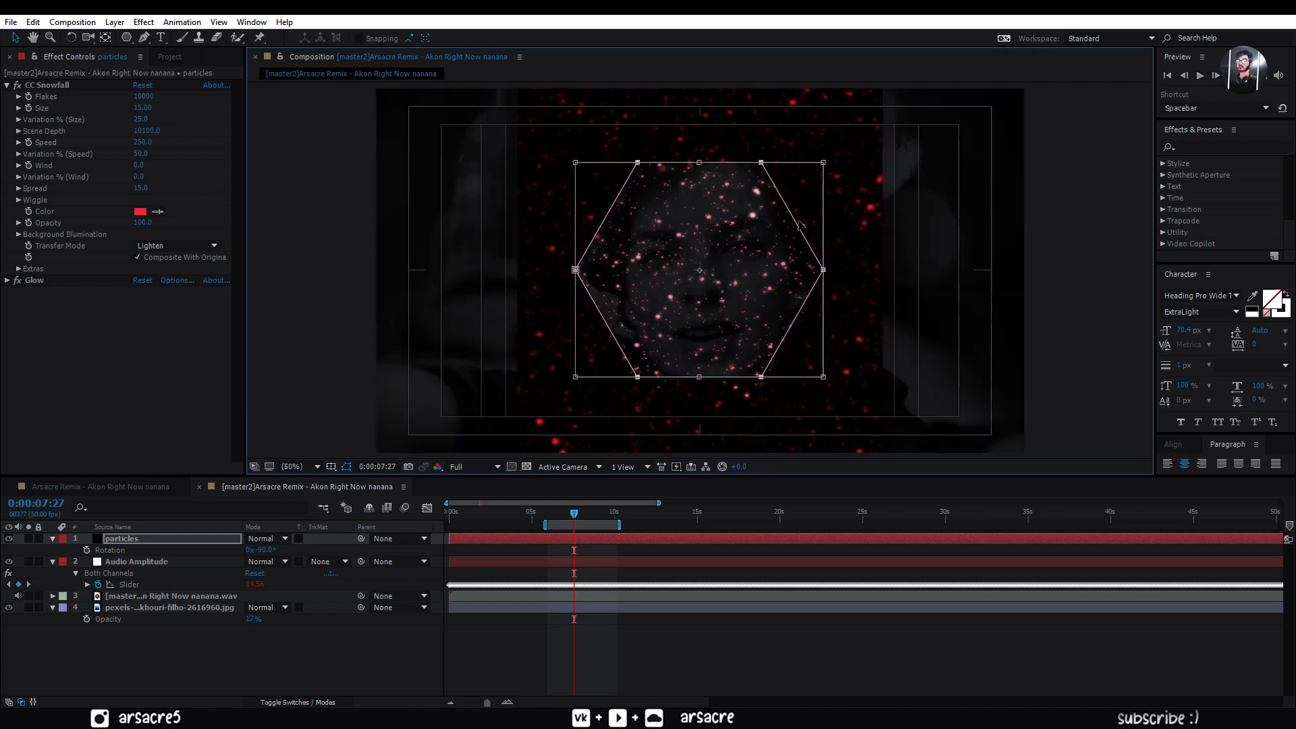
left_click_drag(824, 162, 846, 141)
left_click_drag(777, 226, 778, 228)
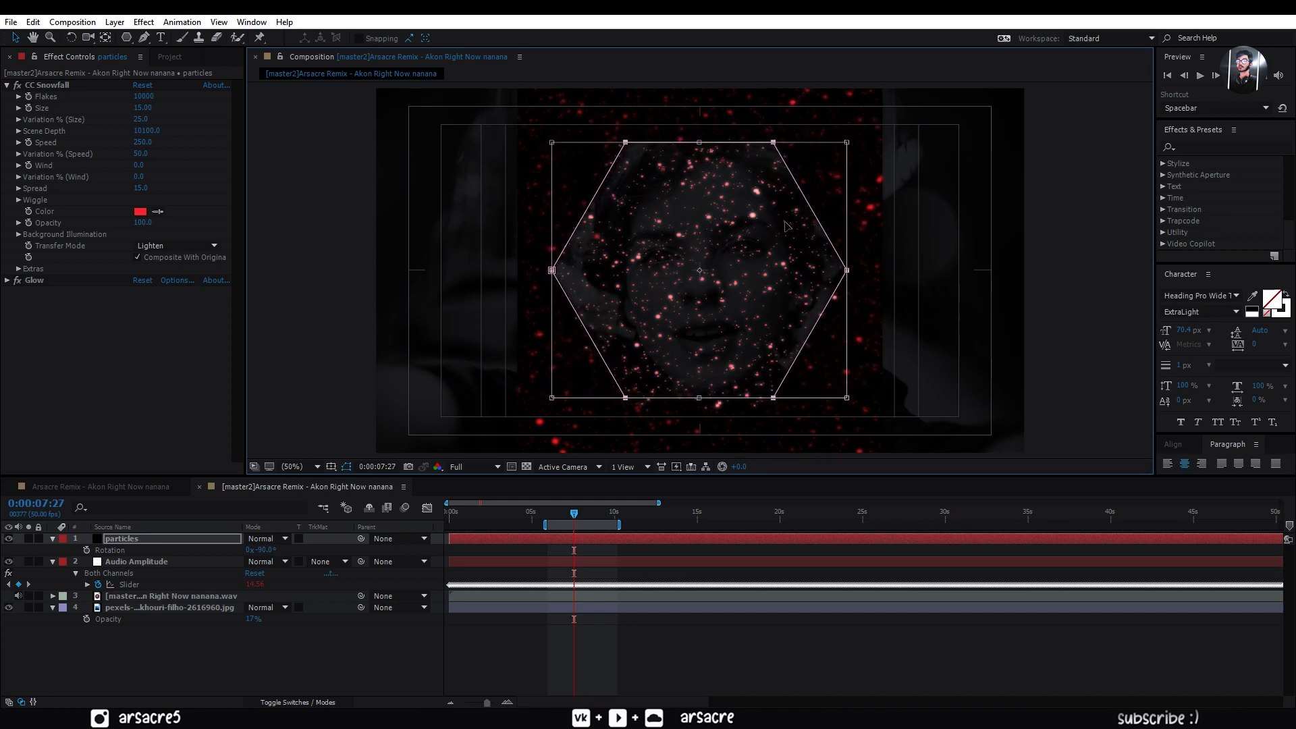
key("Return")
Scale the particles layer up to 180.1% so that it covers the whole frame.
left_click(196, 543)
key("s")
left_click_drag(283, 554, 900, 615)
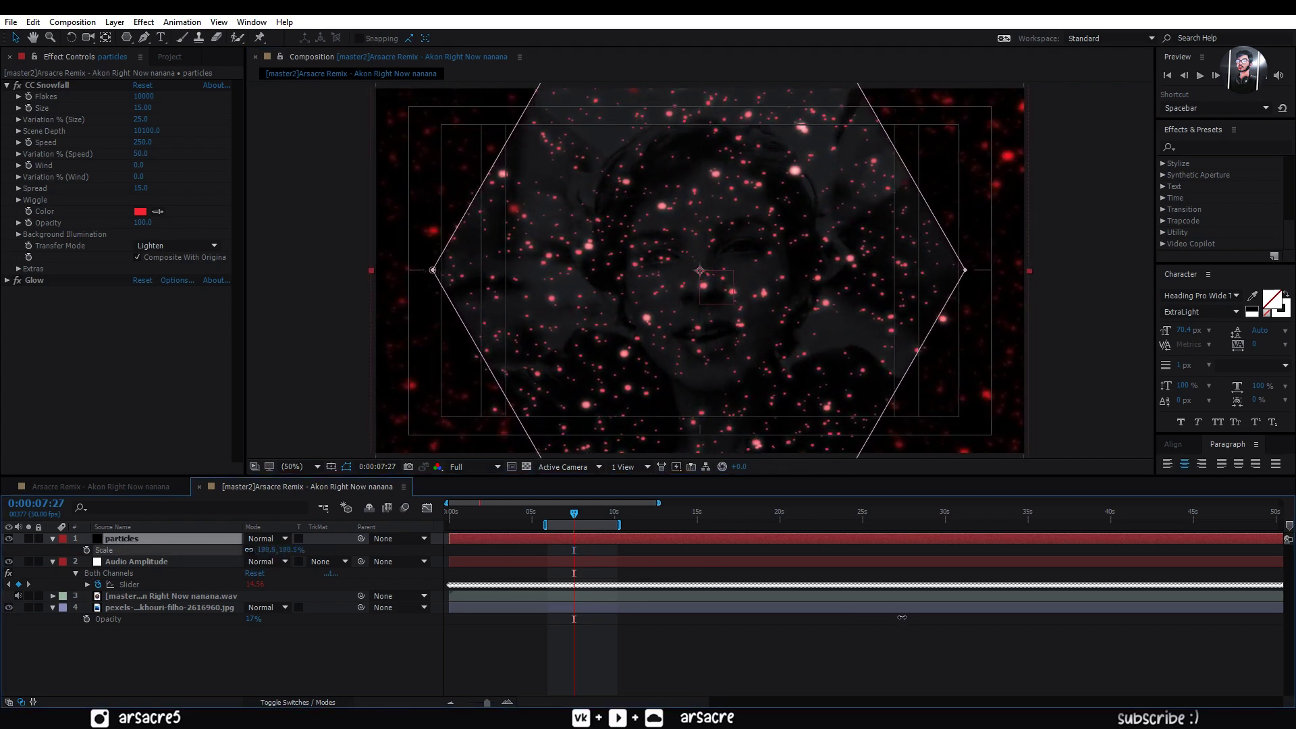
left_click(646, 655)
Preview the particles briefly, find the Mirror effect and apply it to the particles layer.
key("space")
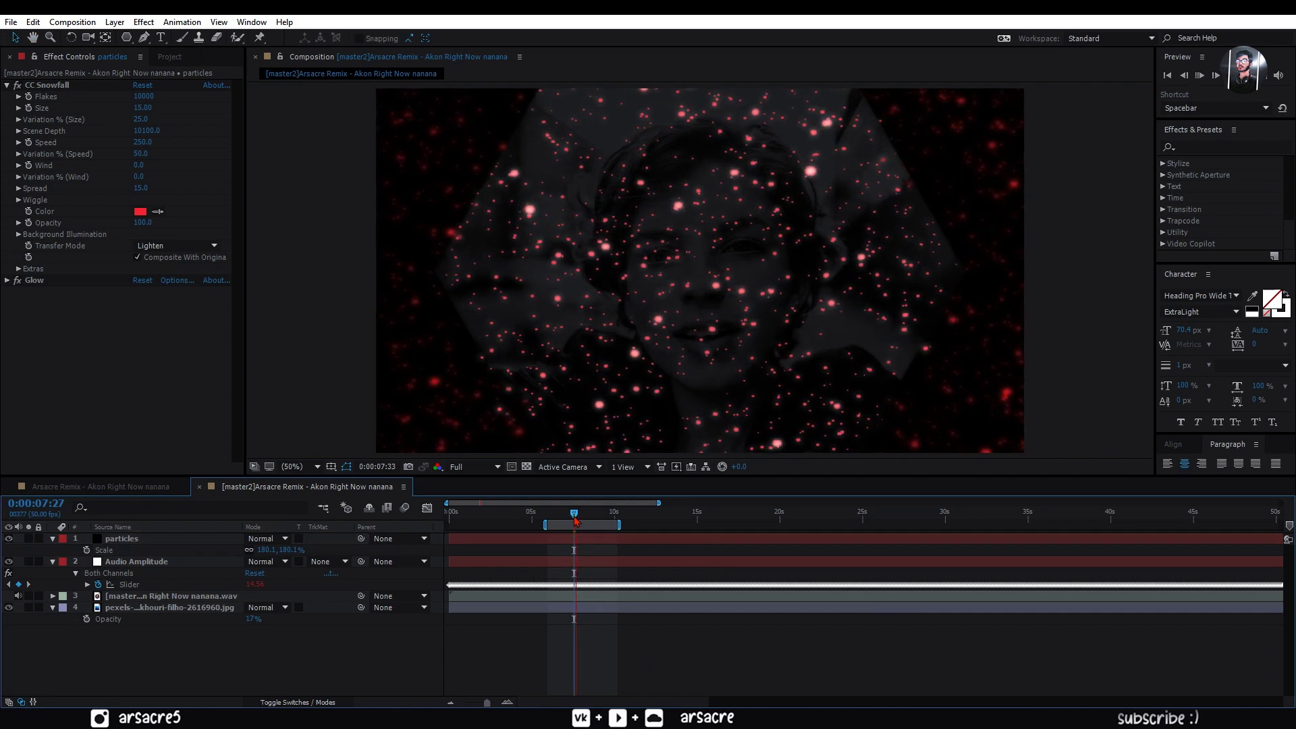
key("space")
left_click(1211, 146)
type("mirror")
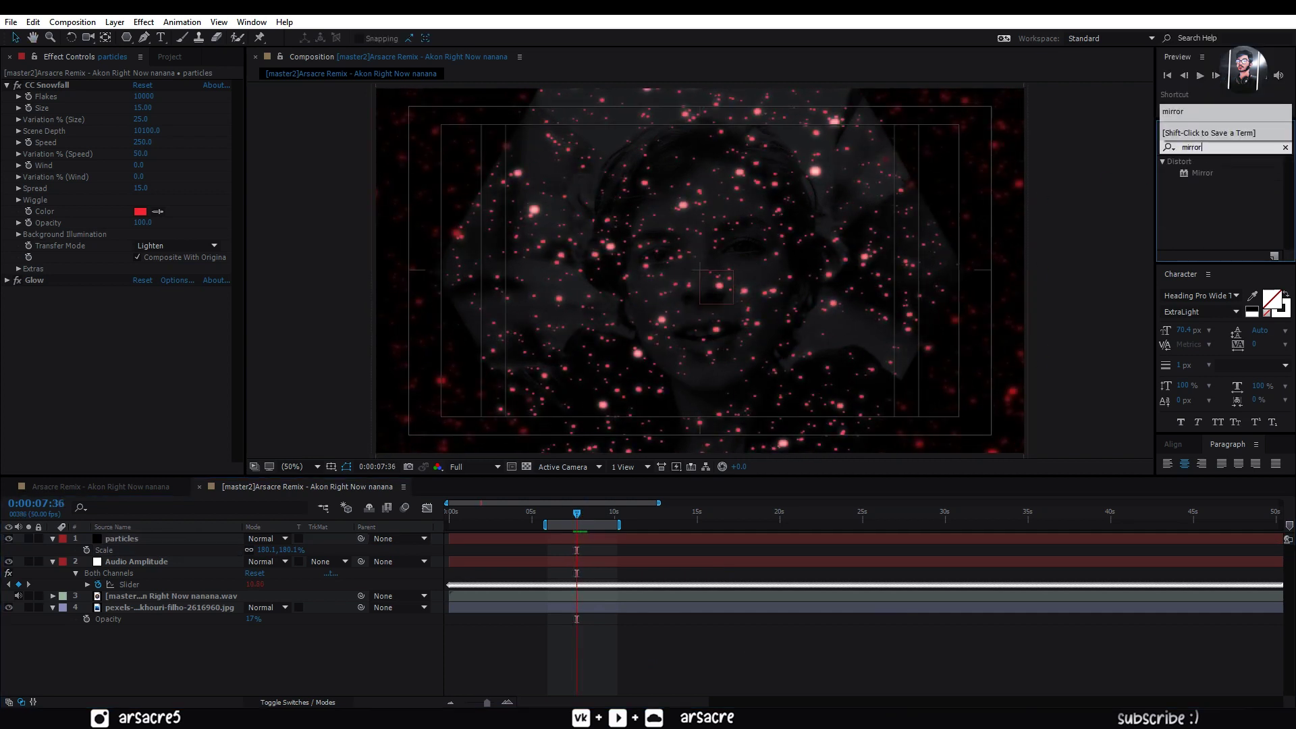
left_click_drag(1203, 174, 578, 537)
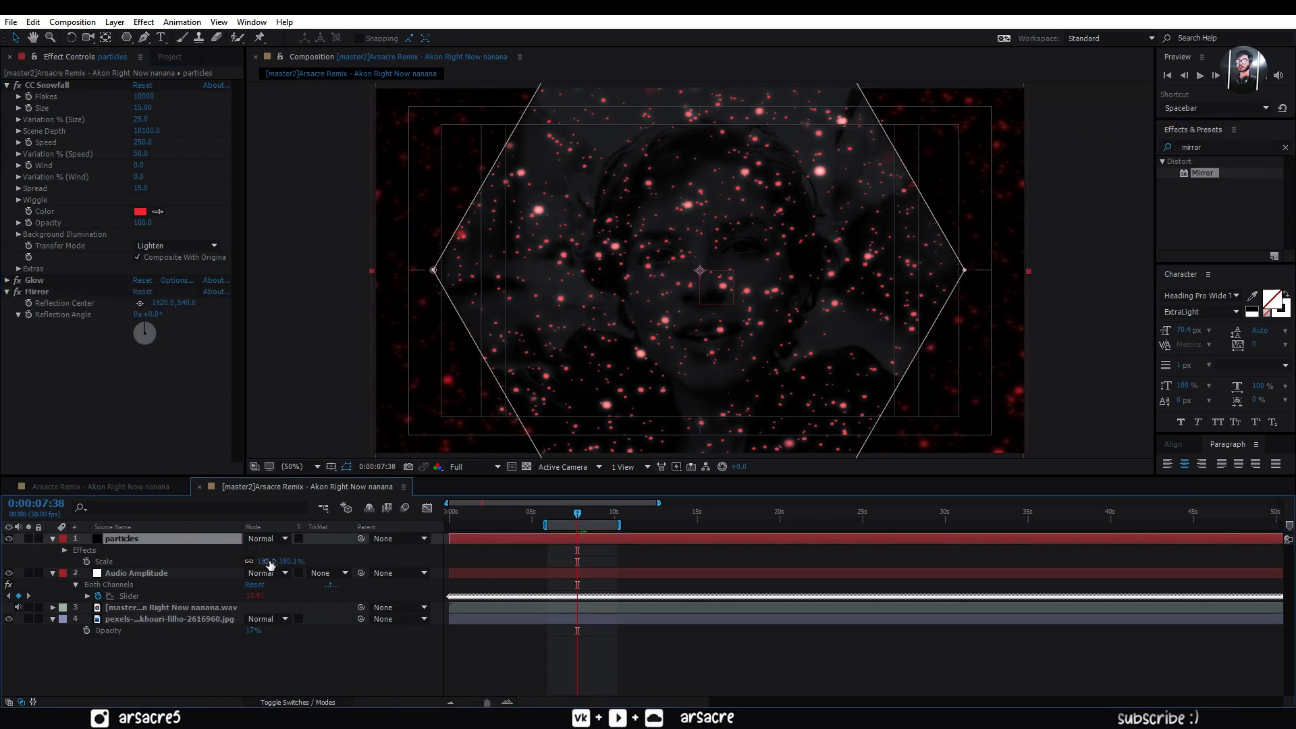
Show the particles layer's rotation alongside its scale, try 0° and settle on 90°.
key("shift+r")
left_click(265, 574)
type("0")
left_click(342, 568)
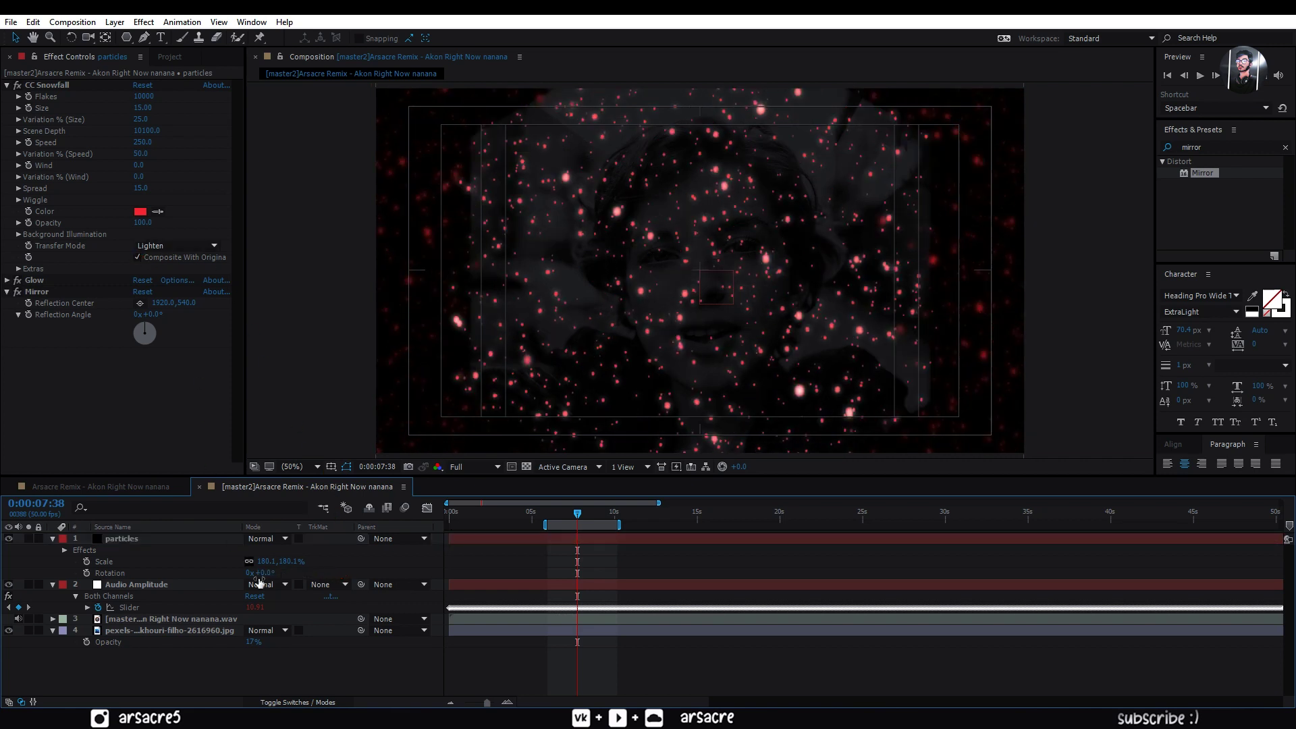
left_click(267, 573)
type("90")
left_click(321, 563)
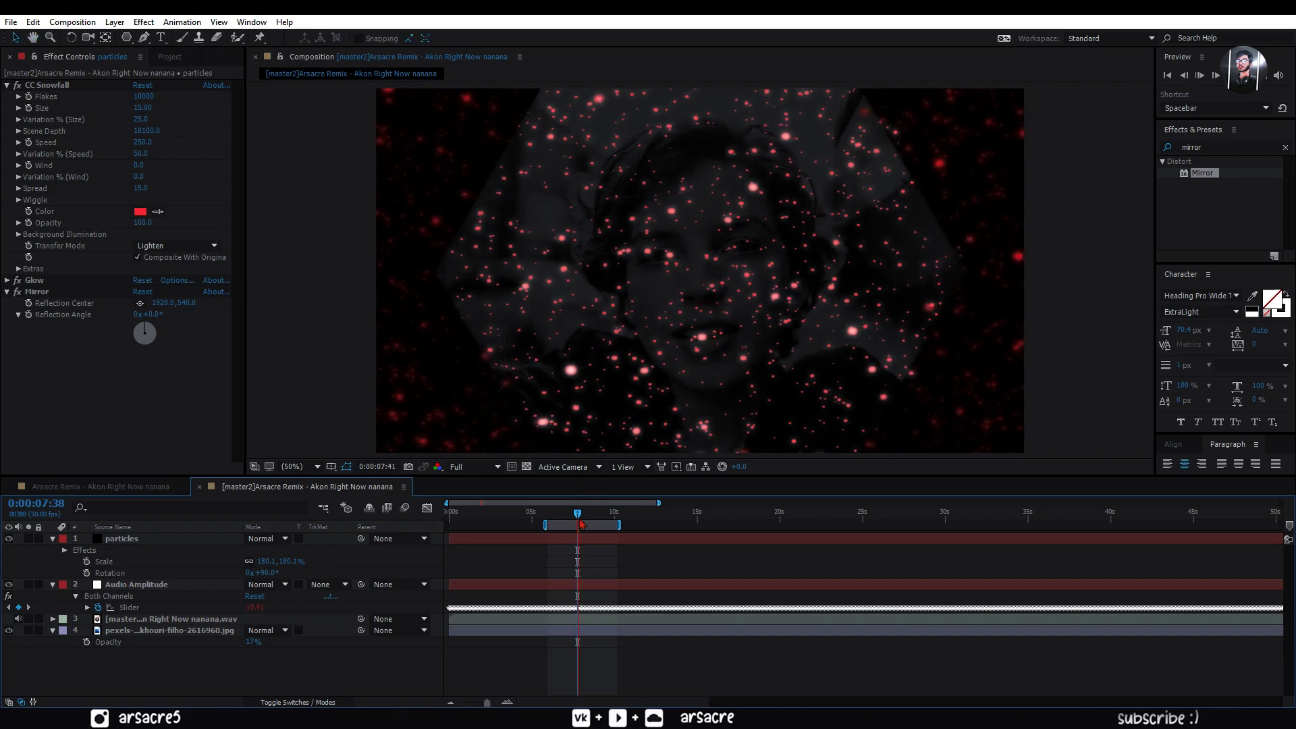
Set the Mirror effect's Reflection Angle to -90° and preview the mirrored particles briefly.
left_click_drag(140, 320, 110, 329)
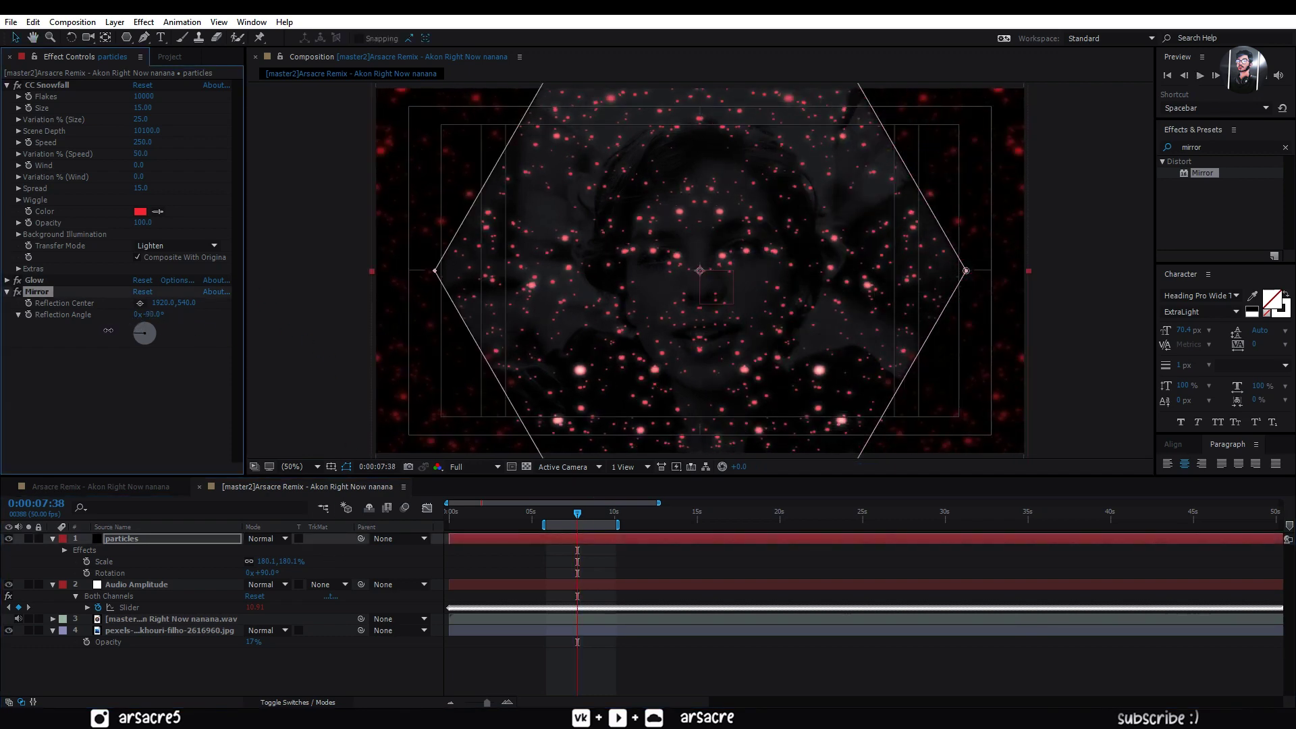
left_click(150, 315)
type("-")
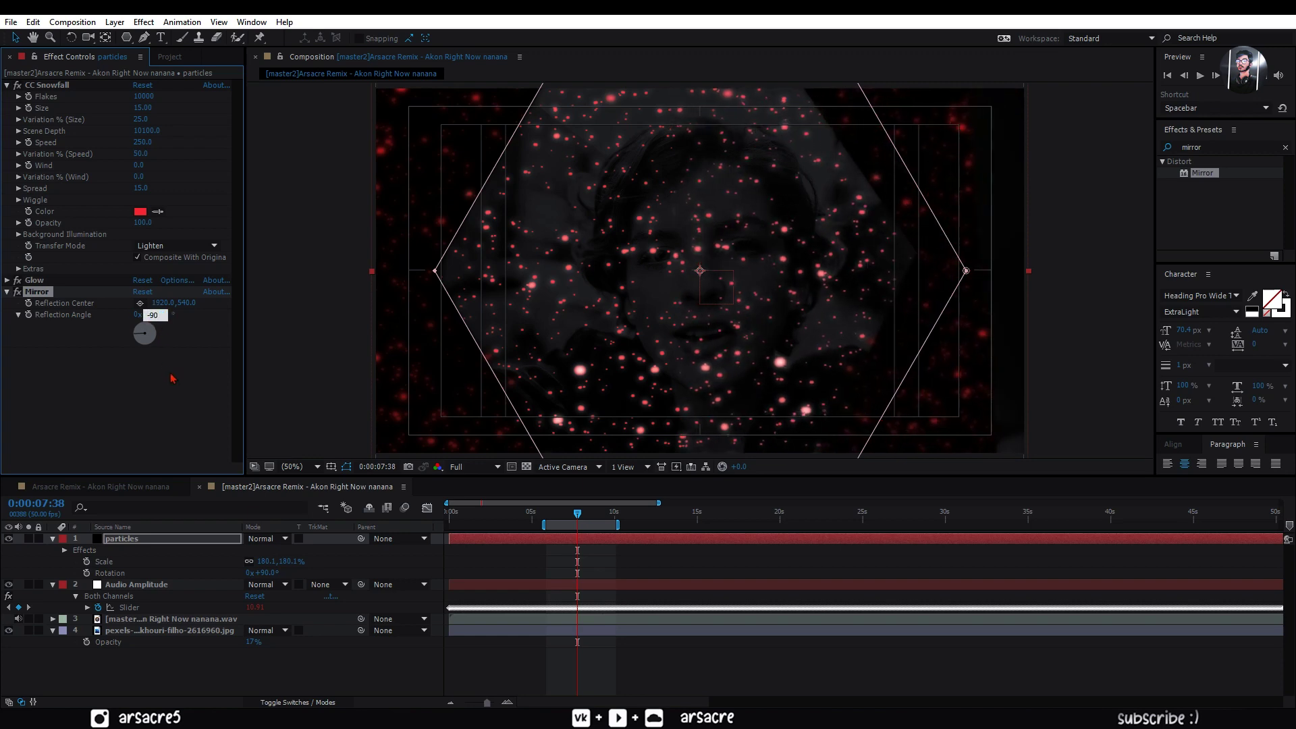
type("90")
key("Return")
key("space")
key("space")
Find the Generate Stroke effect, apply it to the particles layer below Mirror and clear the effect search.
left_click(1205, 144)
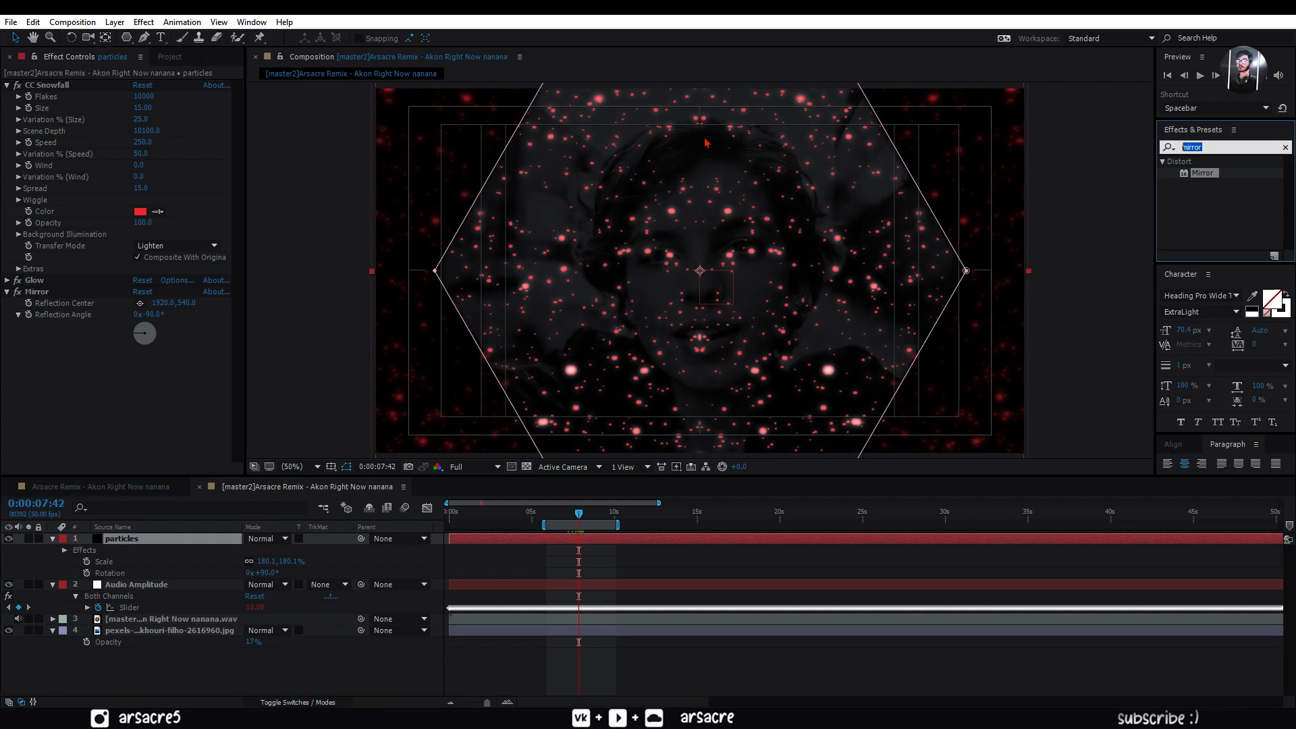
type("stroke")
scroll(1232, 203, "down", 3)
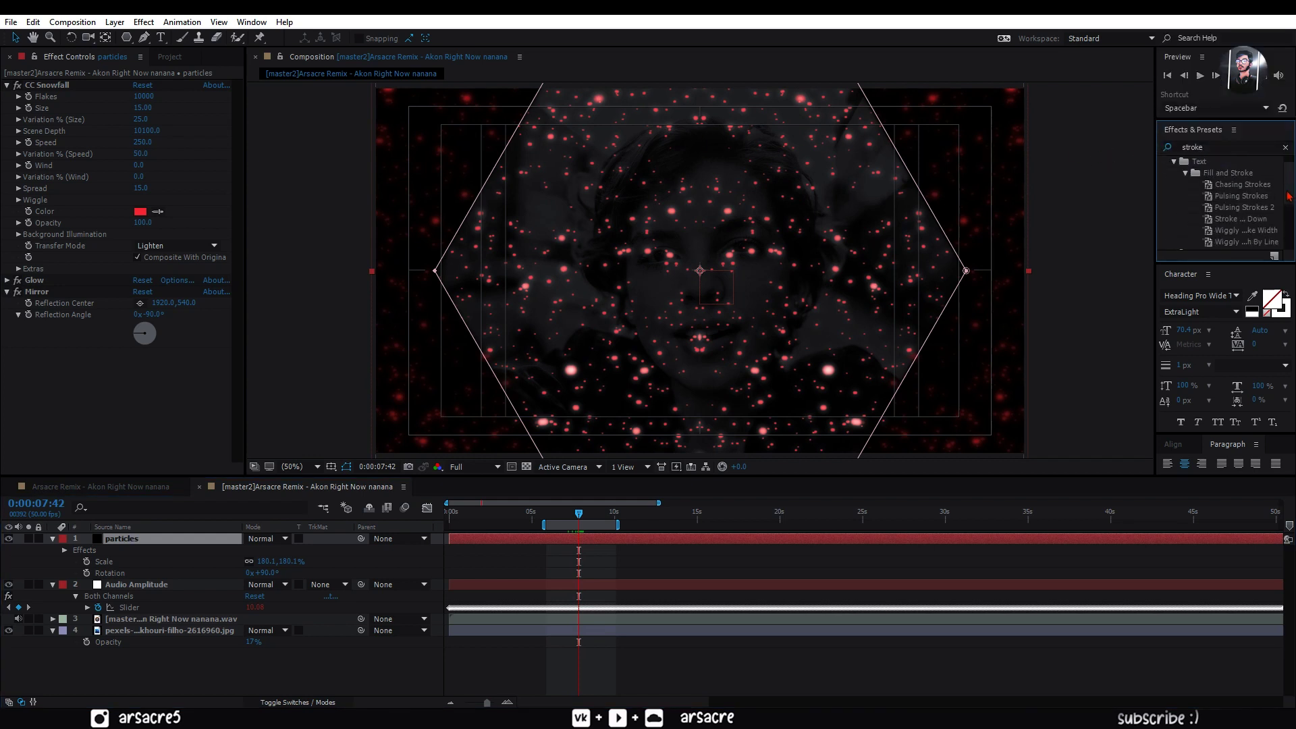
mouse_move(1203, 197)
left_mouse_down()
mouse_move(529, 304)
mouse_move(152, 410)
left_mouse_up()
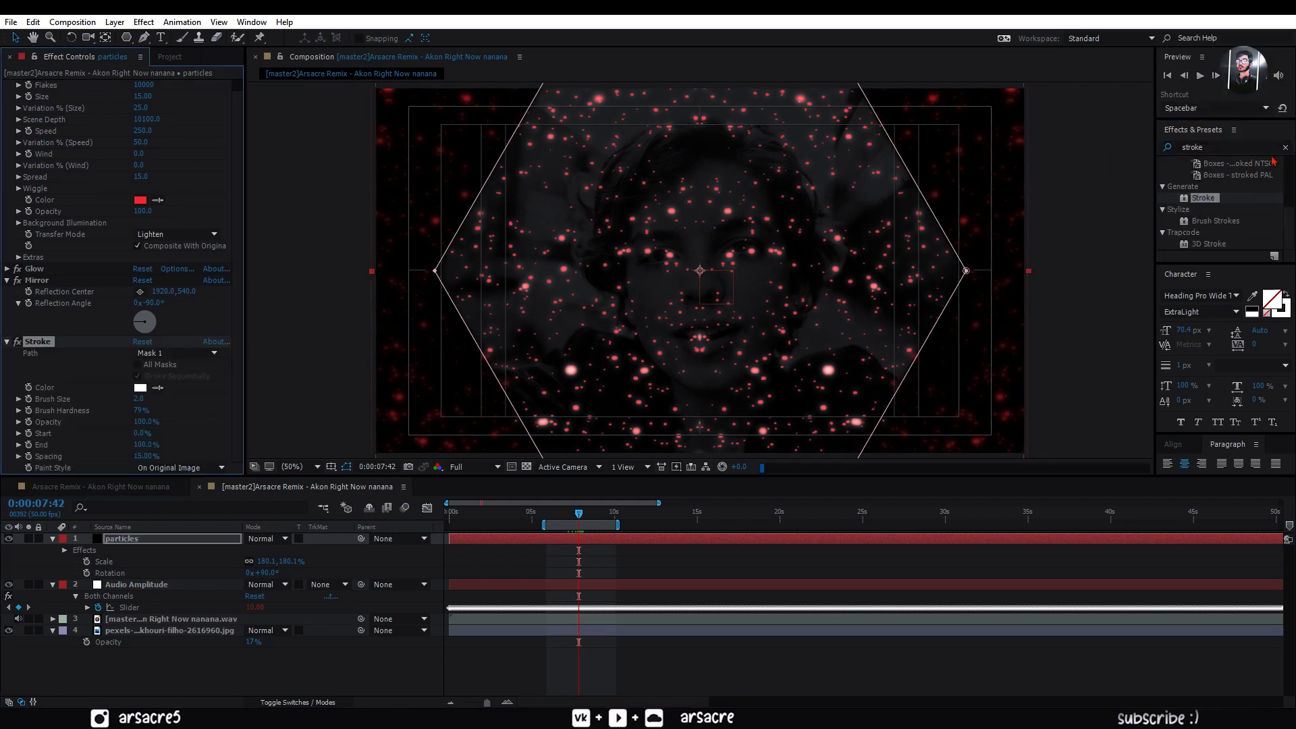
left_click(1285, 148)
Set the Stroke Brush Size to 4 and collapse the settings of all effects on the particles layer.
left_click(138, 410)
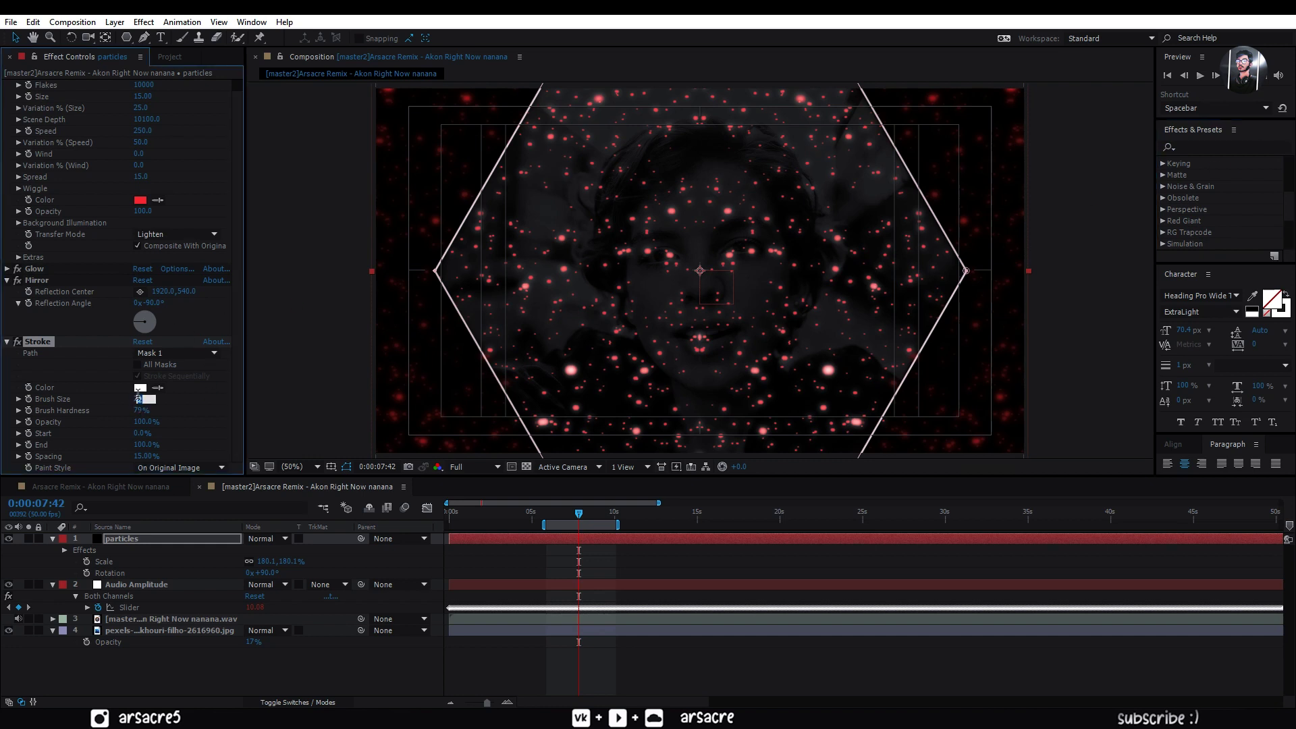
key("Return")
left_click(7, 280)
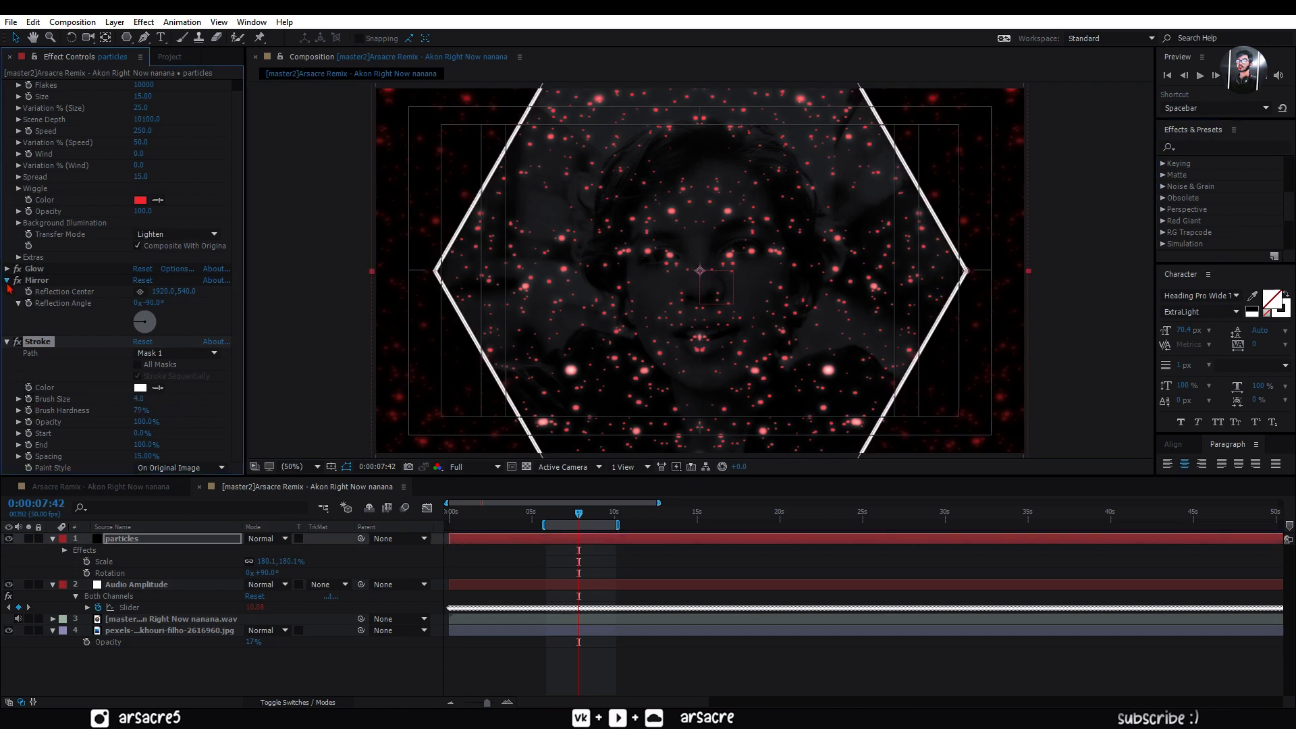
left_click(8, 304)
left_click(8, 85)
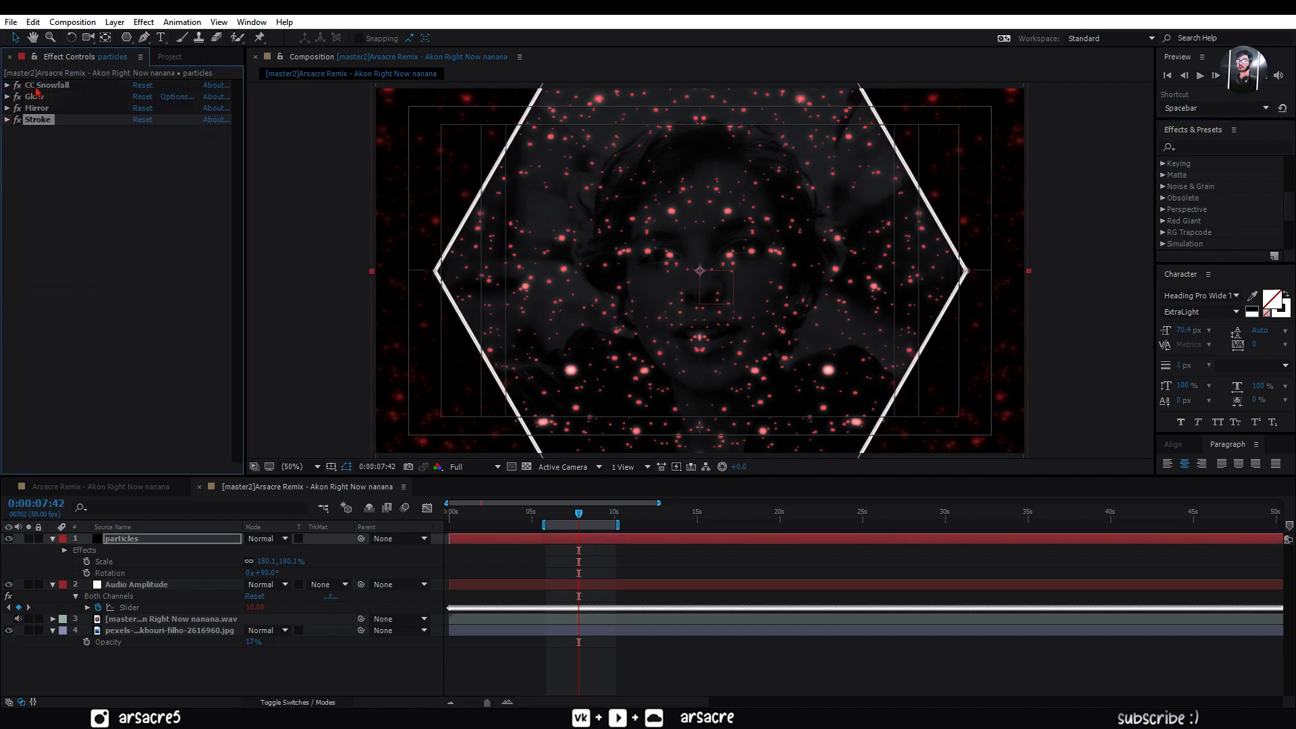
Enlarge the timeline, expand CC Snowfall's Compositing Options on the particles layer and add a mask reference to Mask 1.
left_click(65, 551)
left_click(76, 562)
scroll(95, 621, "down", 4)
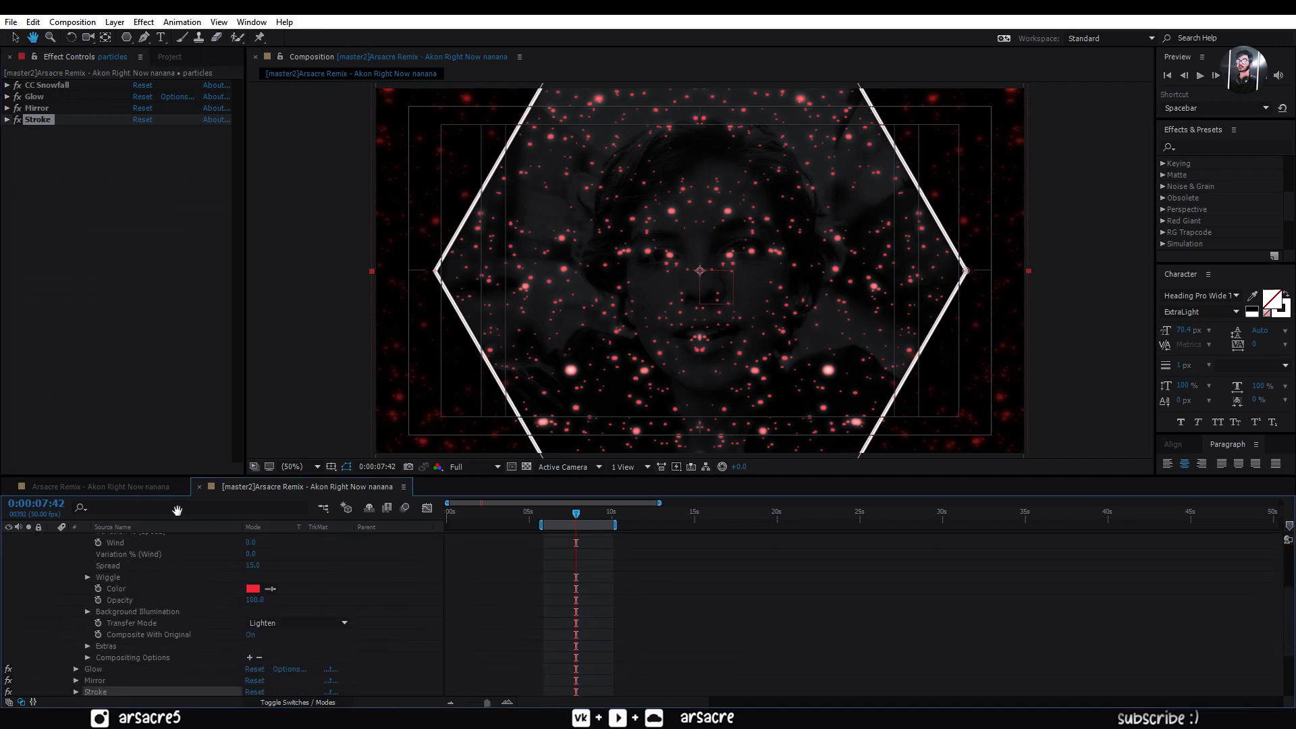
key("F2")
left_click(88, 633)
left_click_drag(189, 474, 189, 349)
scroll(203, 572, "up", 2)
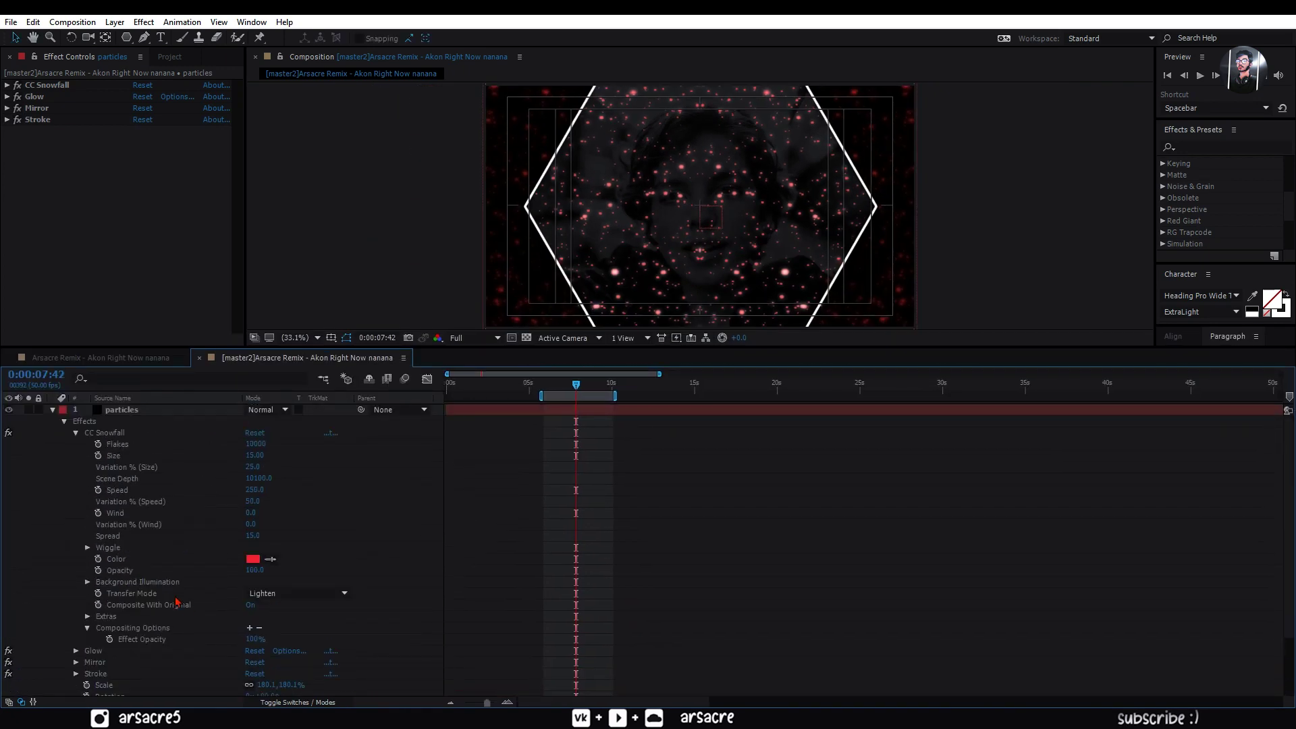
left_click(132, 608)
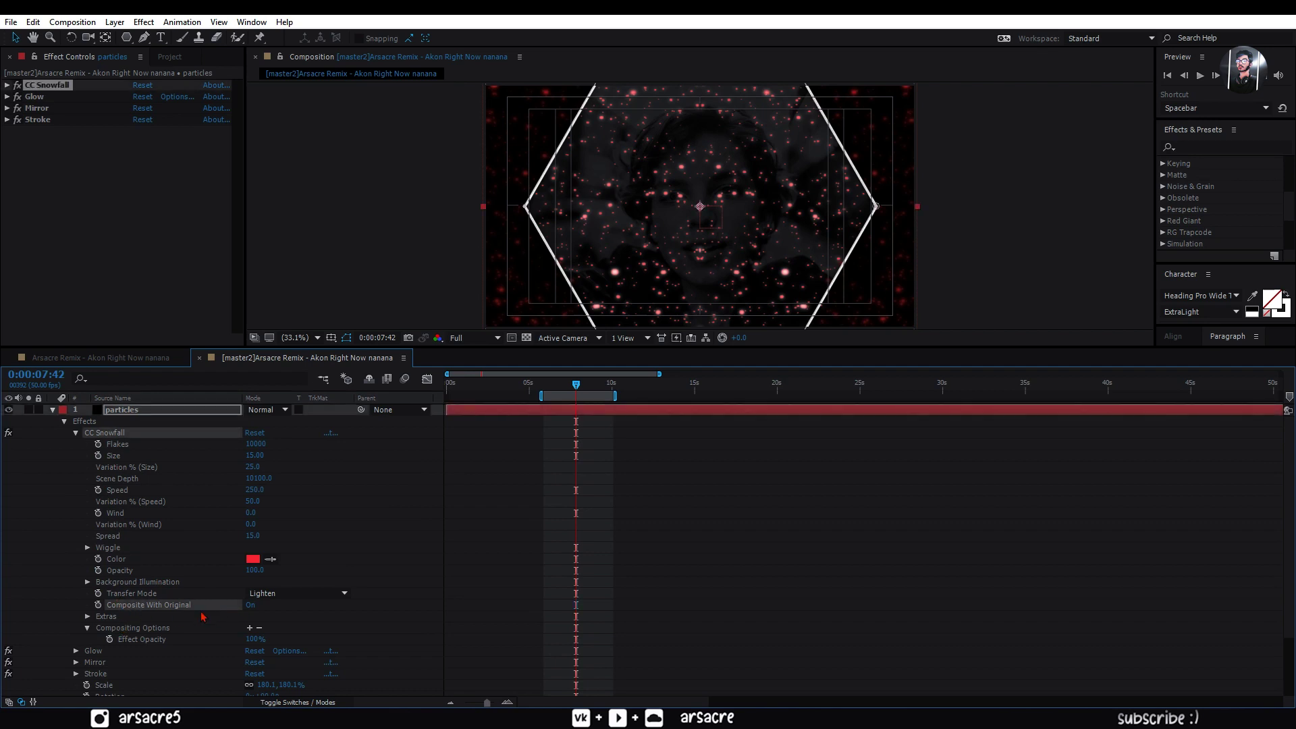
left_click(249, 628)
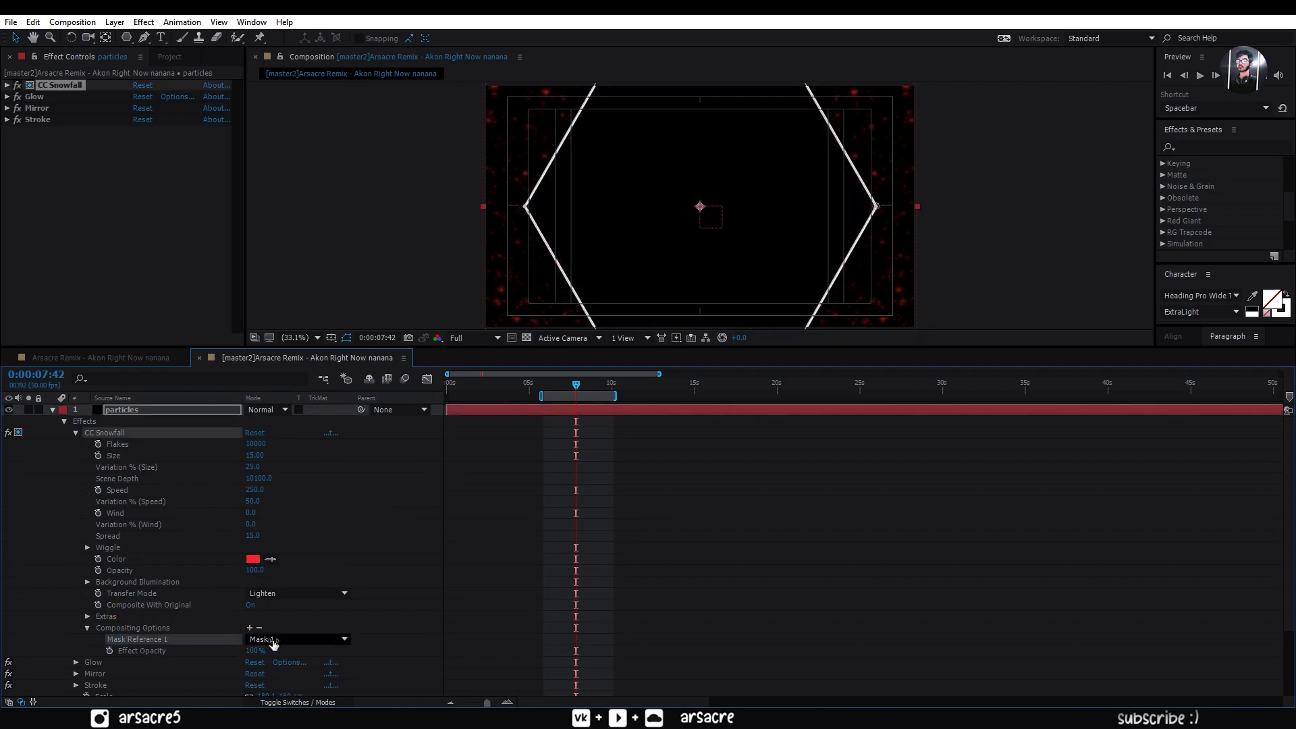
Collapse the CC Snowfall properties in the timeline and shrink the timeline to enlarge the composition view.
left_click(425, 539)
left_click_drag(503, 579, 488, 618)
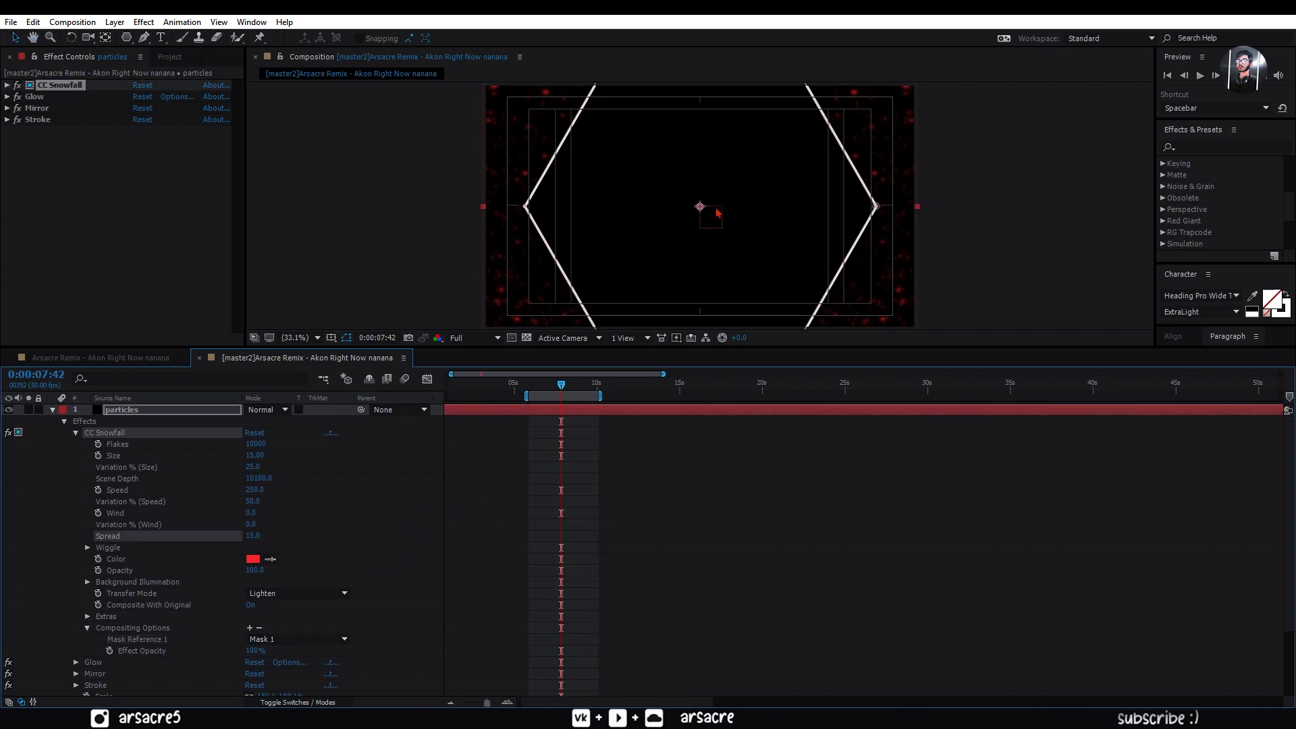
left_click(79, 437)
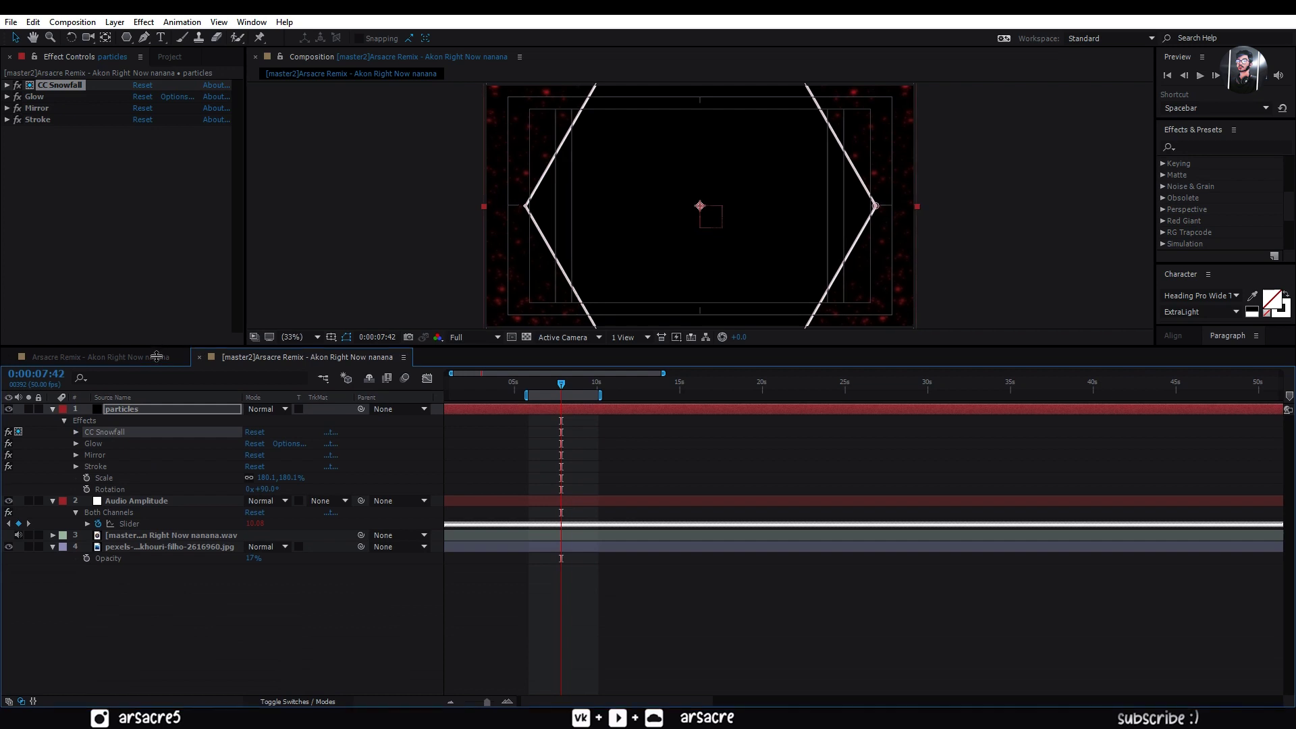
left_click_drag(157, 347, 151, 455)
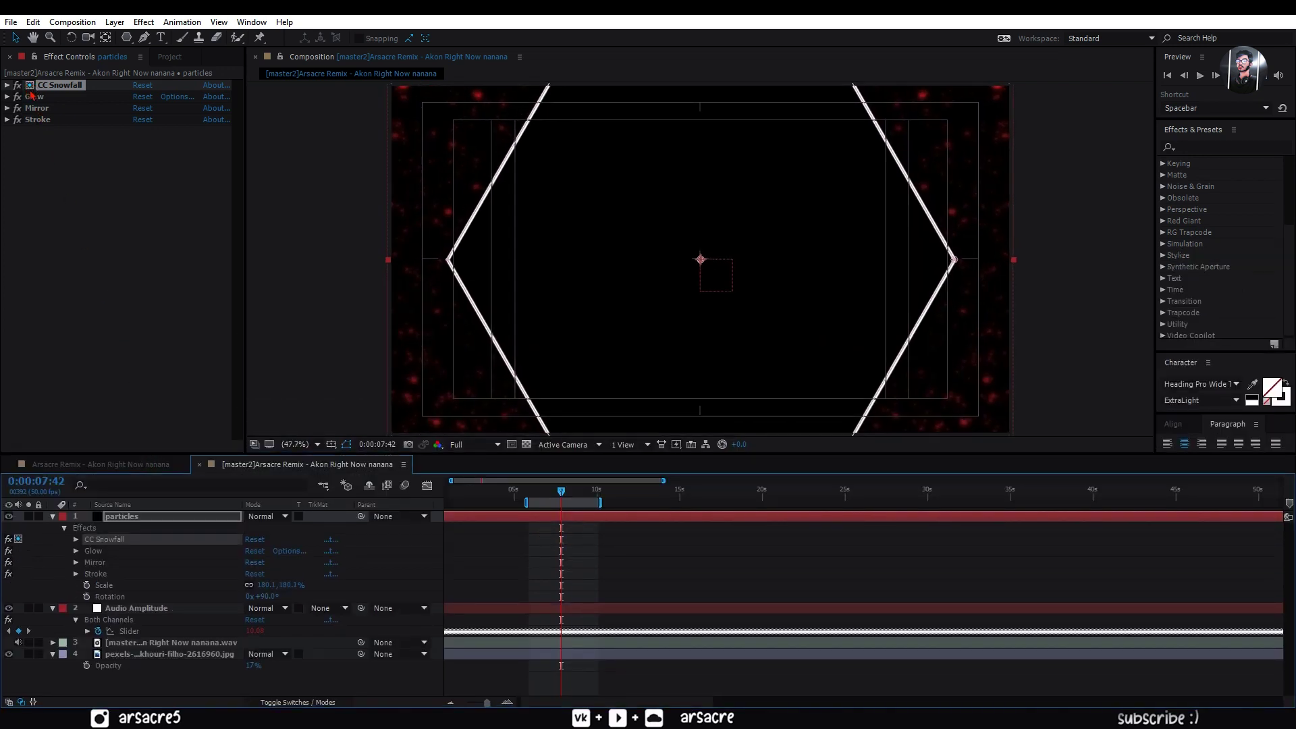
Duplicate the particles layer.
left_click(122, 418)
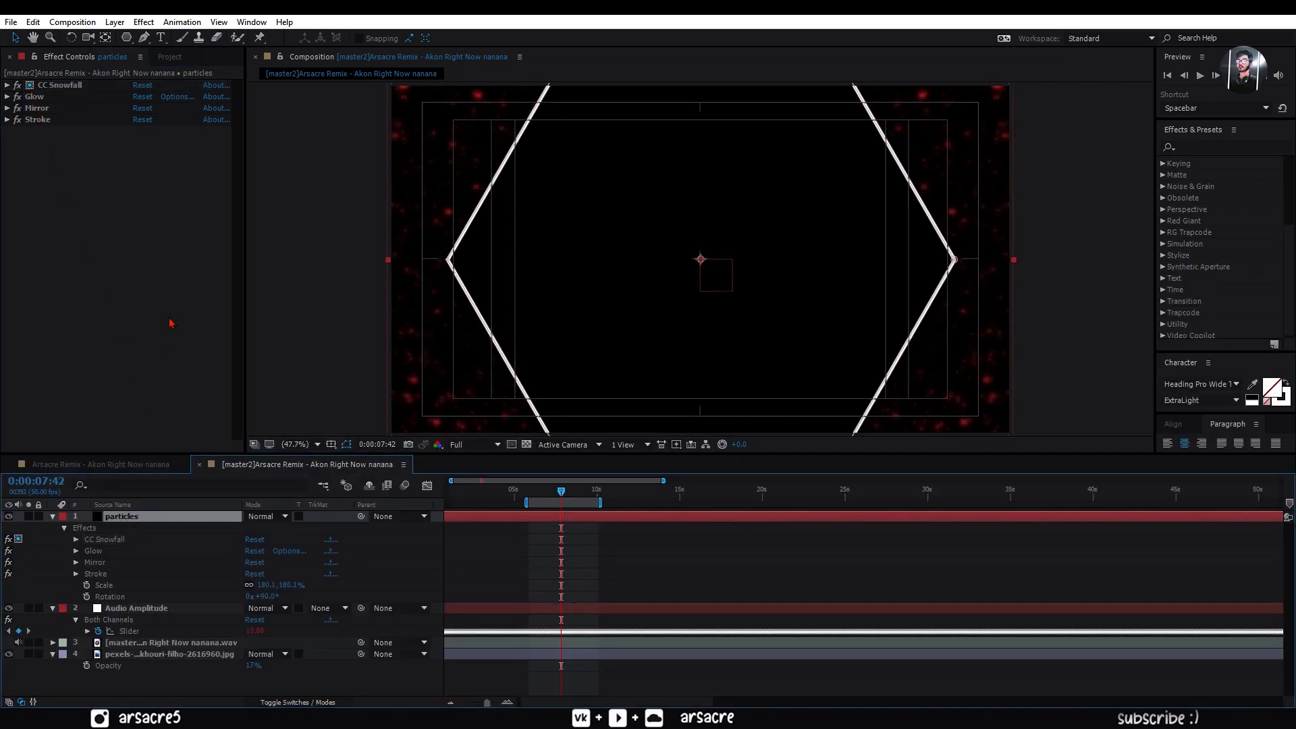
left_click(33, 22)
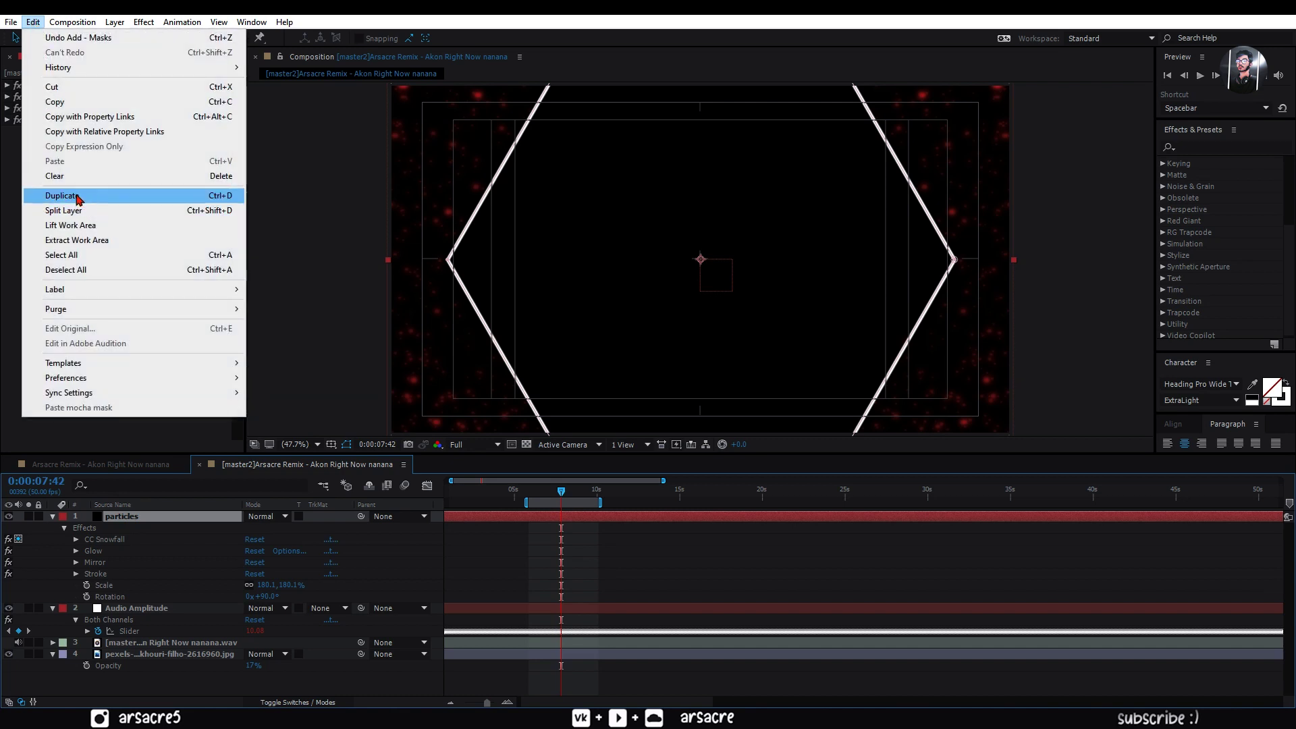
left_click(41, 196)
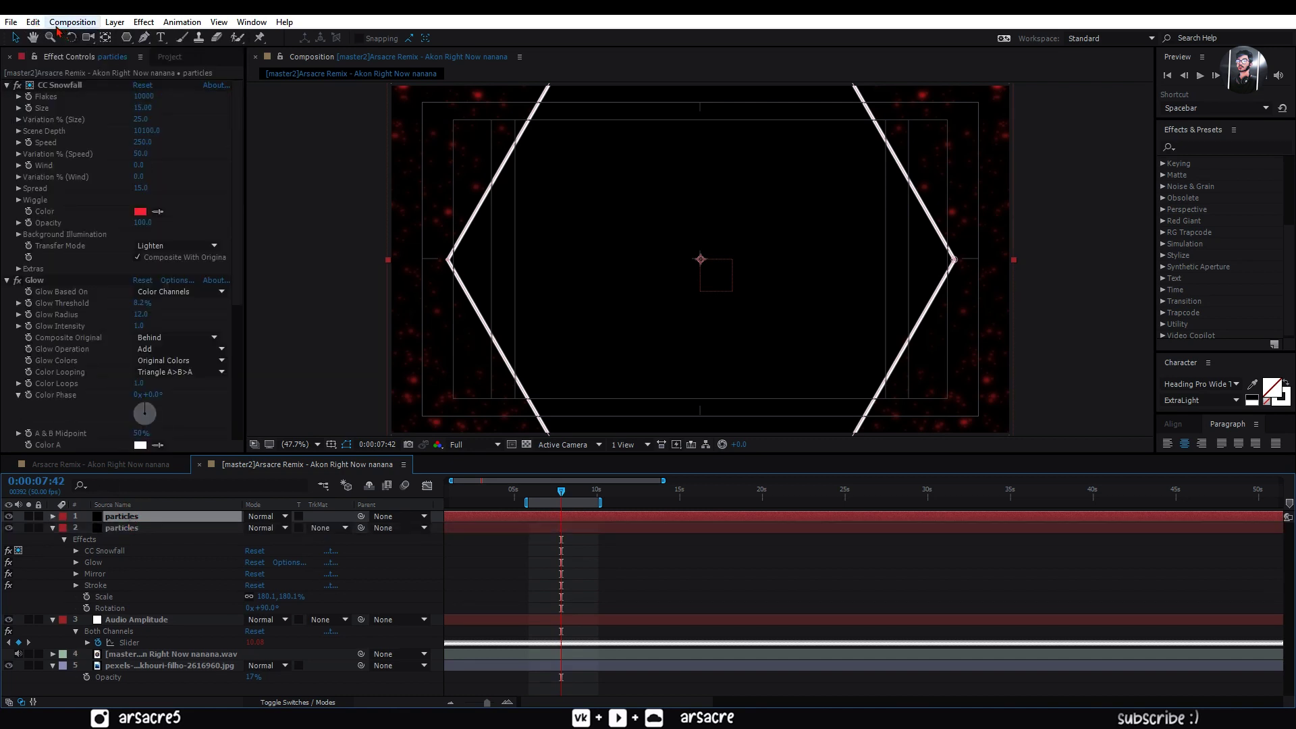
Collapse and delete all effects on the duplicated particles layer.
left_click(7, 85)
left_click(7, 97)
left_click(7, 108)
left_click(7, 119)
key("ctrl+a")
key("Delete")
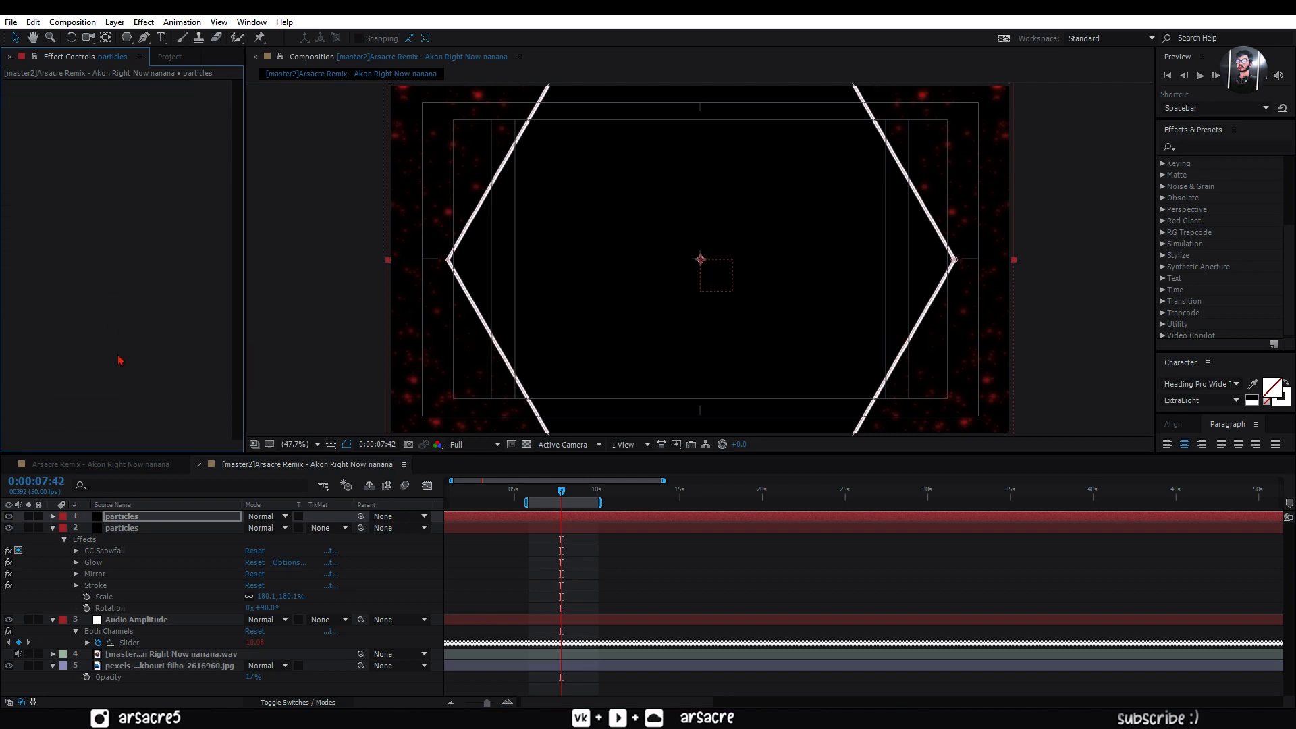
Rename the duplicated layer Overlay and place it between the particles and Audio Amplitude layers.
key("Return")
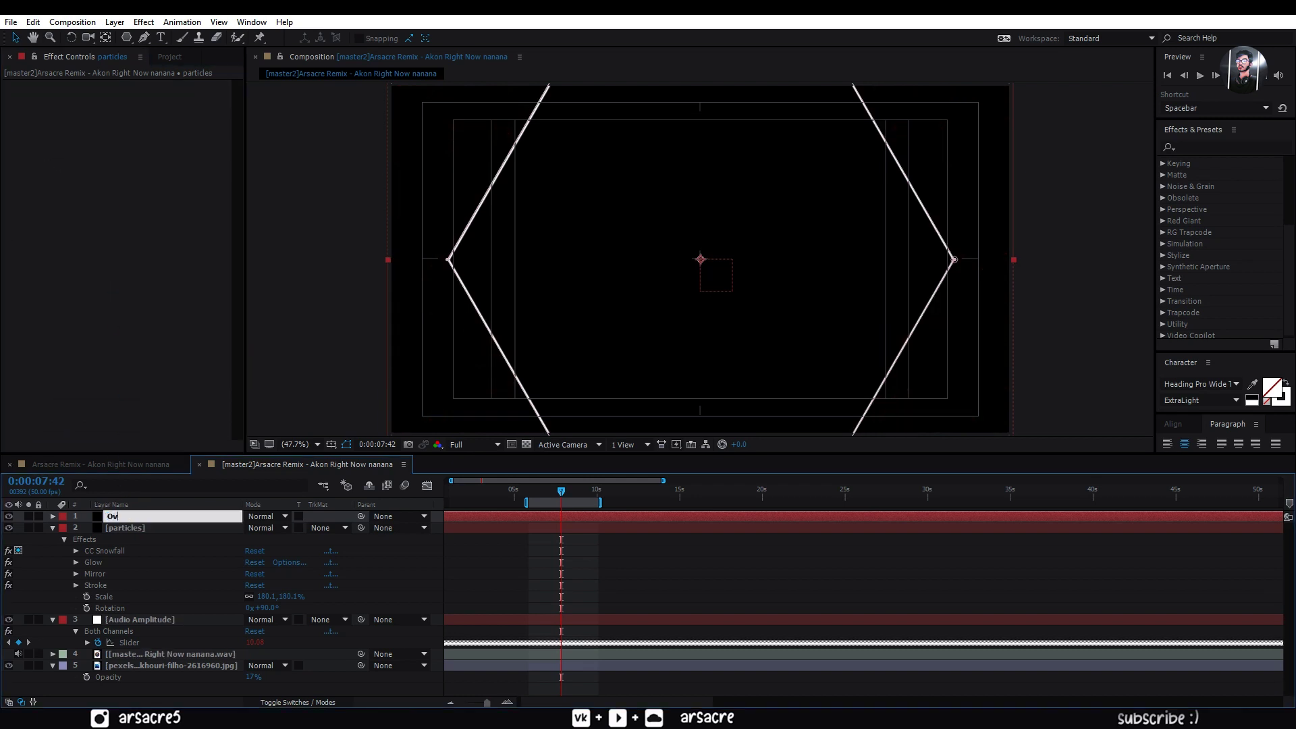
key("Return")
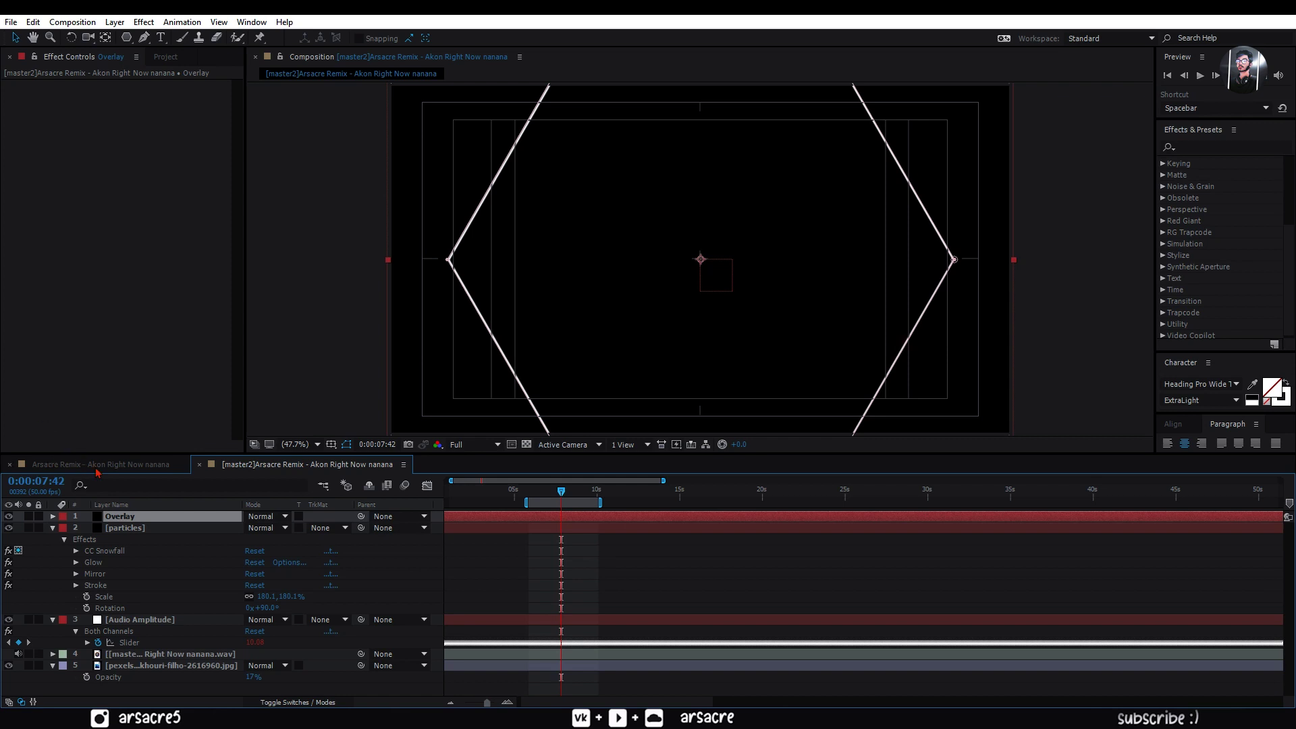
left_click_drag(131, 528, 206, 612)
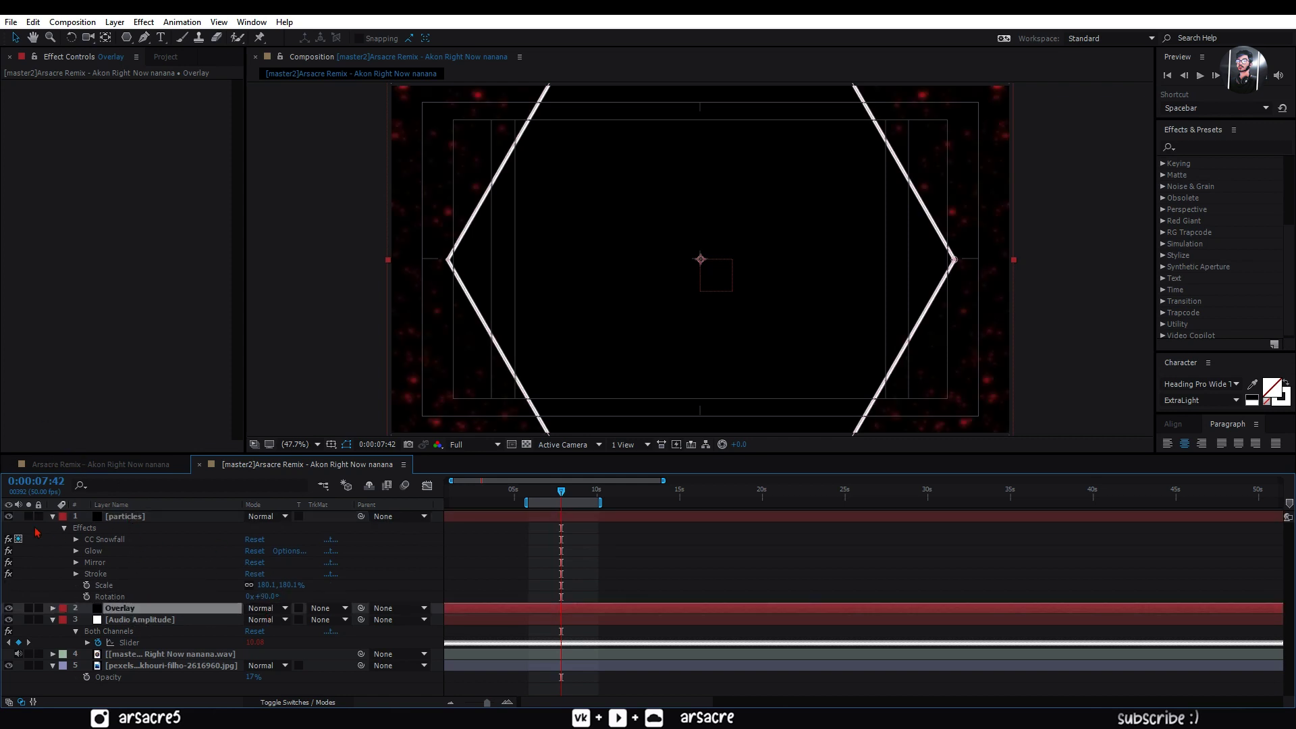
Hide the particles layer and set the Overlay layer's blending mode to Overlay.
left_click(414, 567)
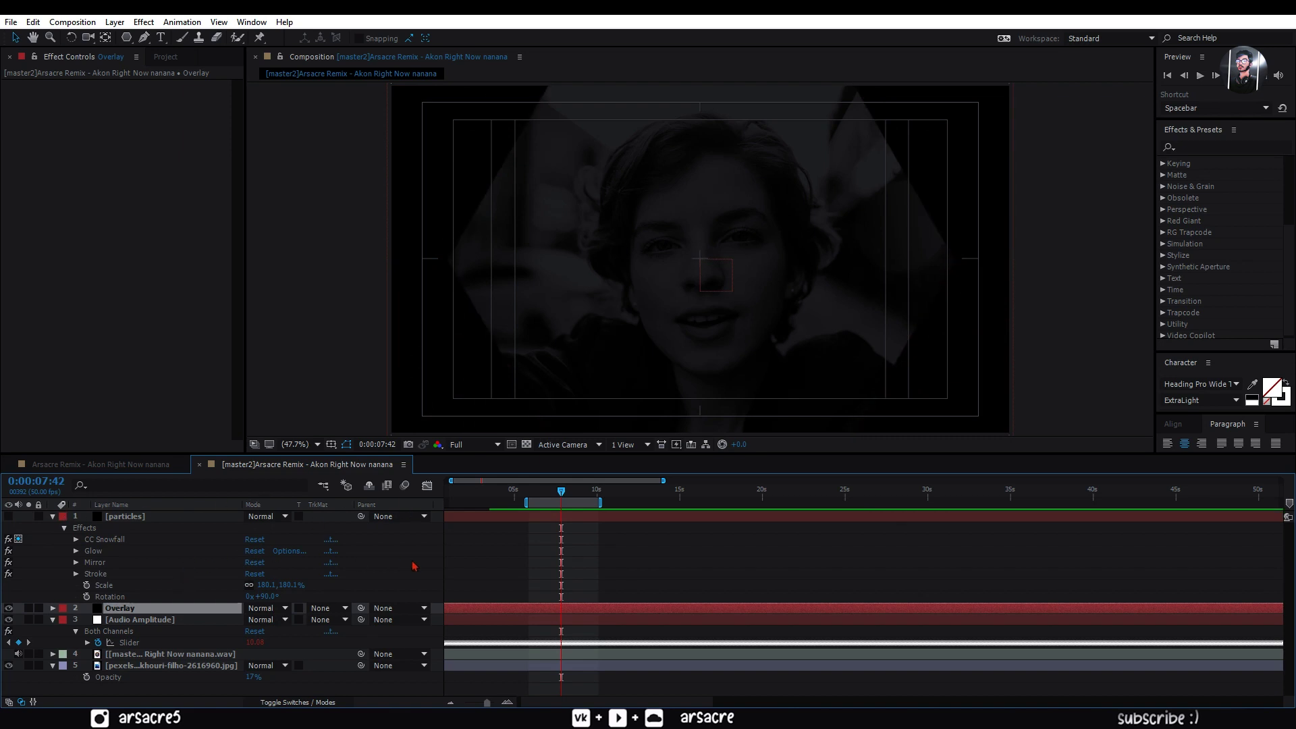
left_click(8, 609)
left_click(196, 610)
left_click(269, 688)
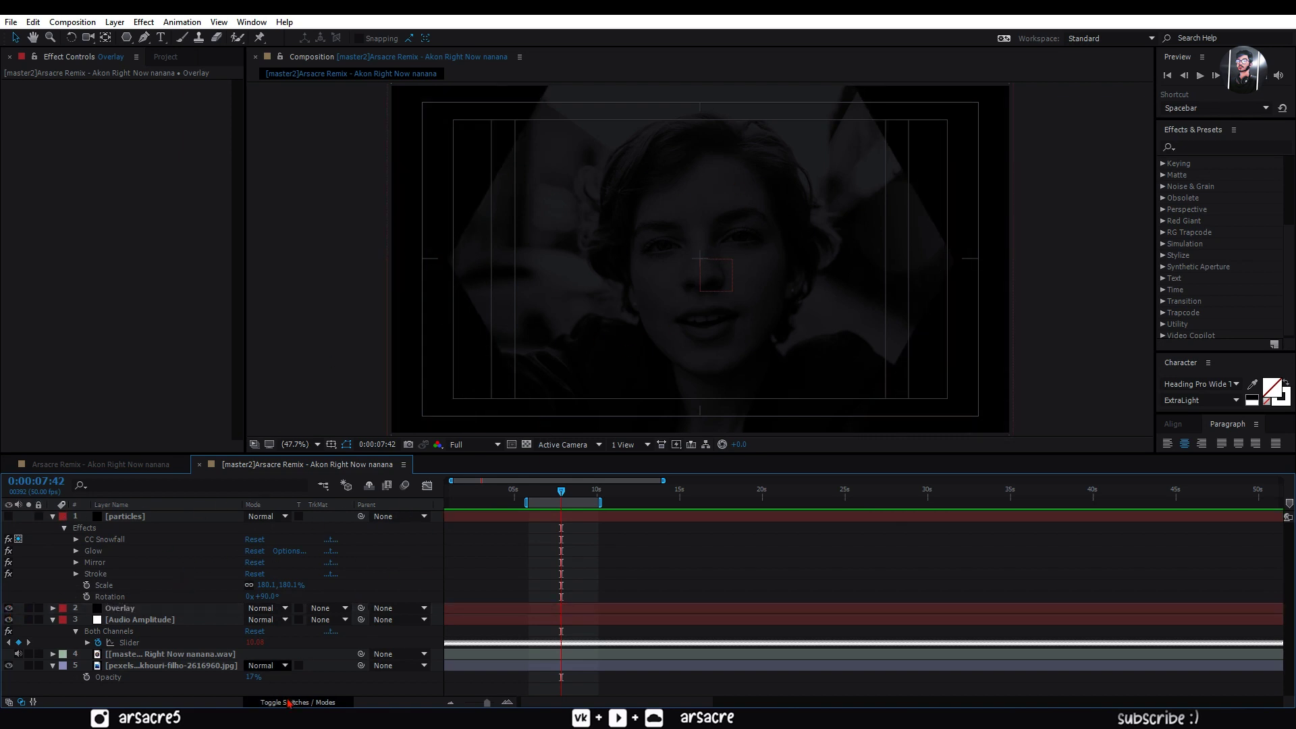
left_click(284, 610)
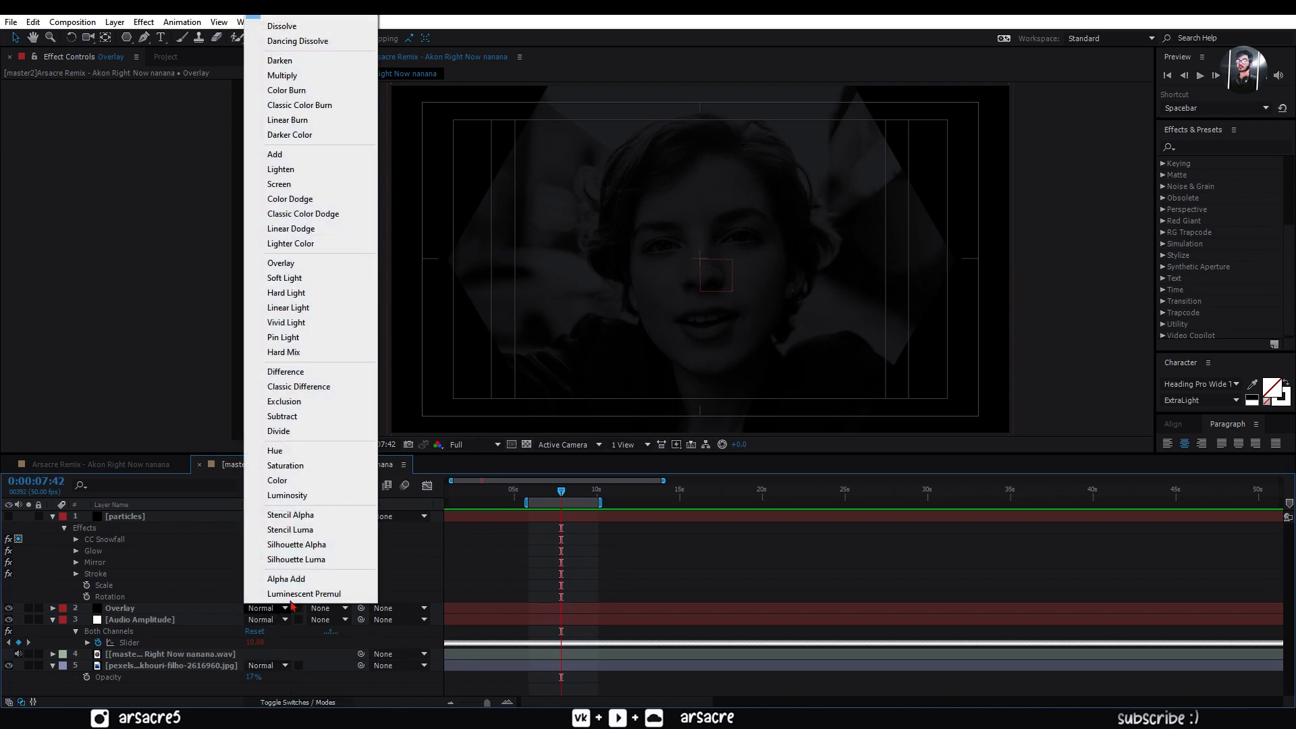
left_click(280, 263)
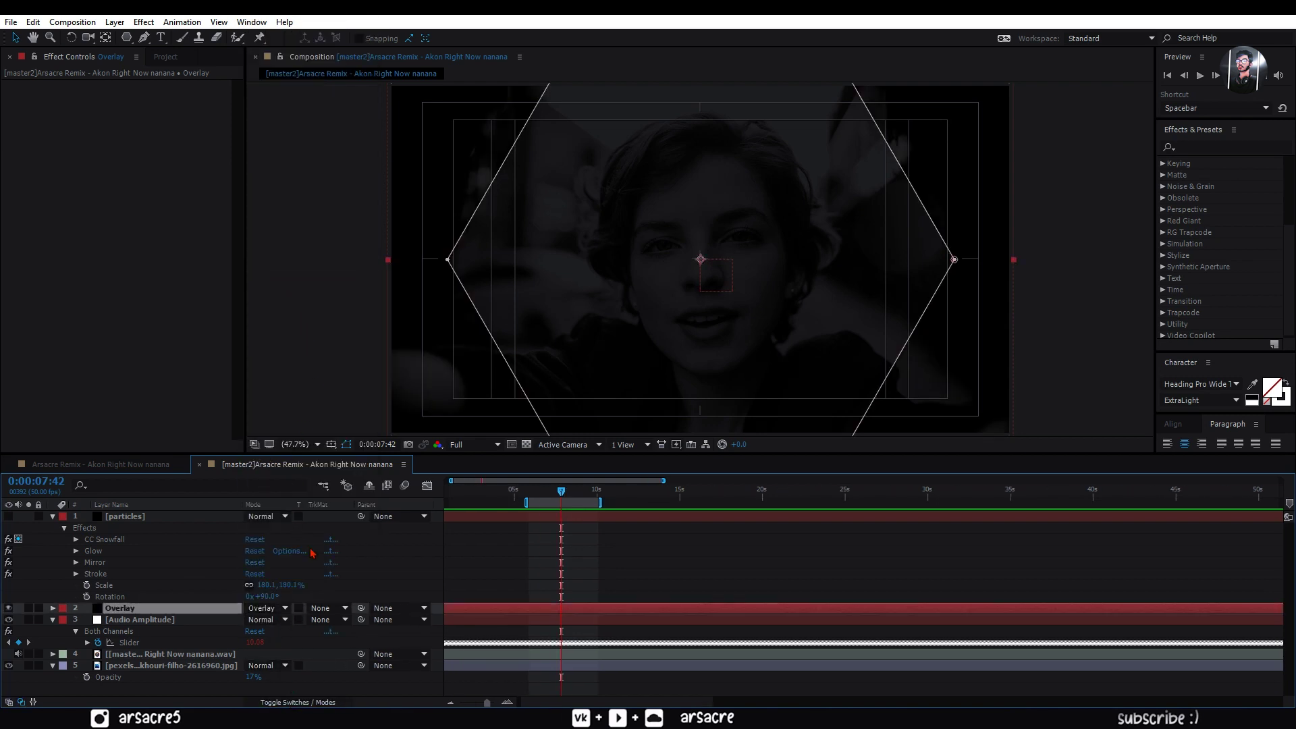
left_click(381, 574)
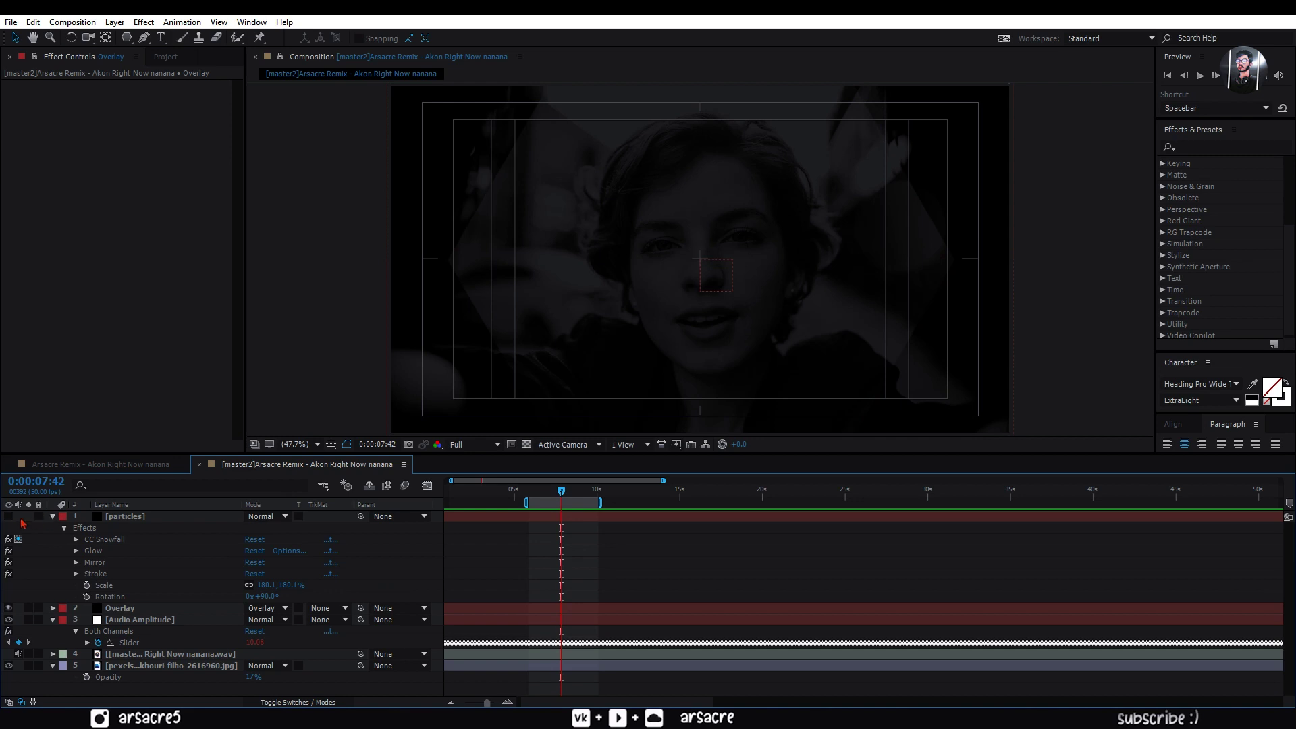
Show the particles layer again, set its blending mode to Screen and preview the composite.
left_click(9, 517)
left_click(125, 516)
left_click(267, 517)
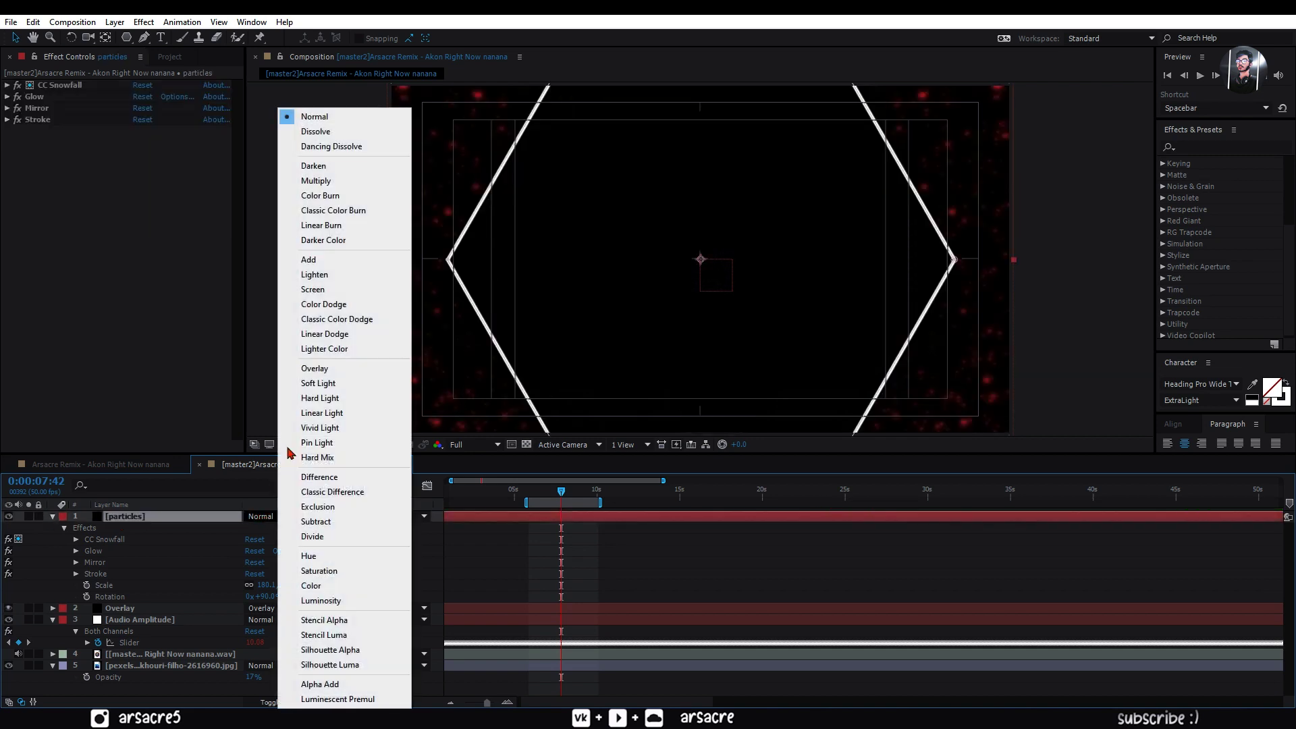
left_click(338, 290)
key("ctrl+shift+a")
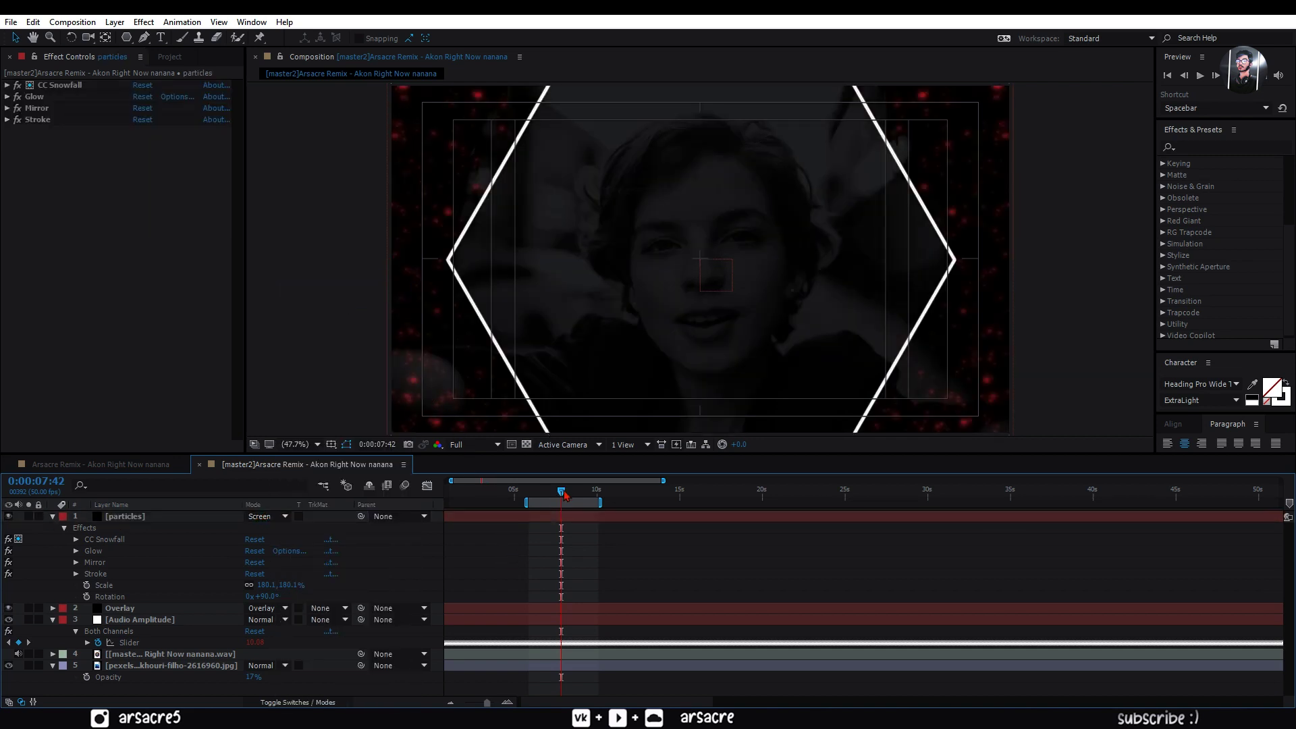
key("space")
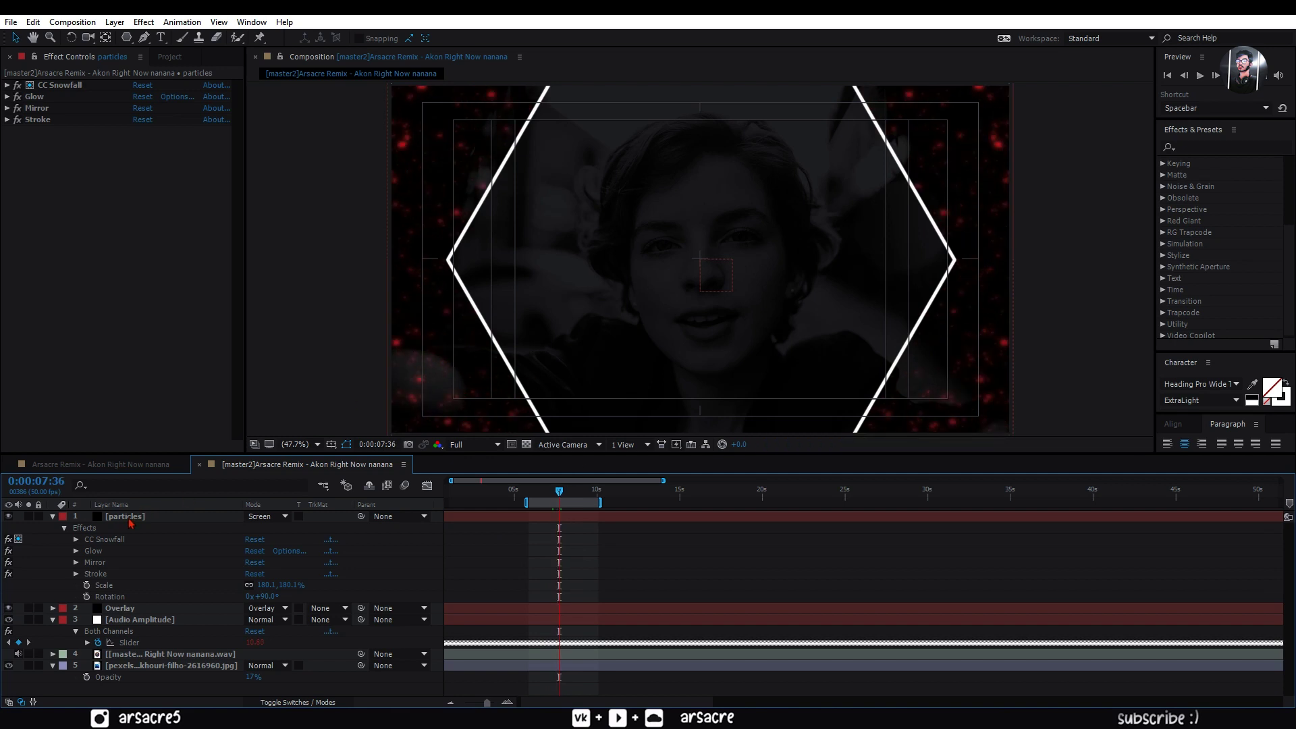
Expand the particles layer's CC Snowfall properties and bring the Audio Amplitude layer to the top of the layer stack.
left_click(130, 520)
left_click(76, 539)
scroll(116, 513, "down", 1)
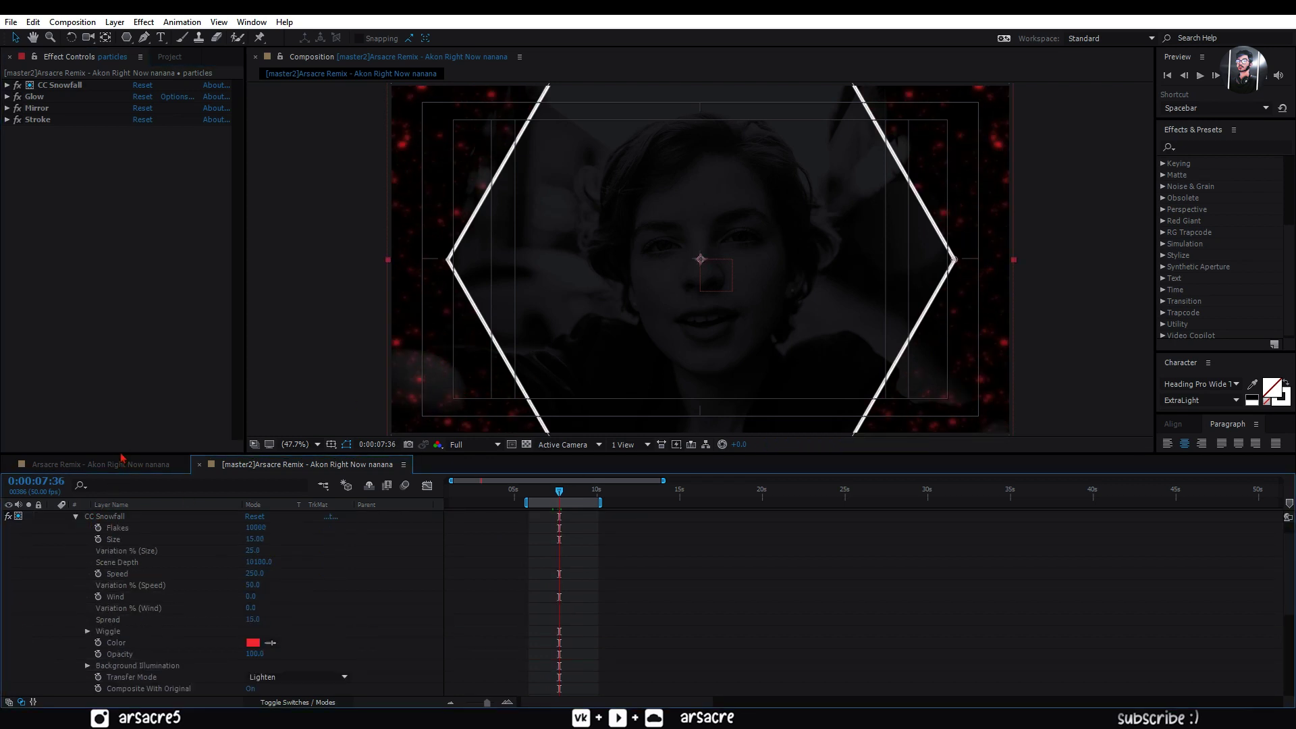
left_click_drag(121, 454, 121, 383)
left_click_drag(144, 573, 143, 422)
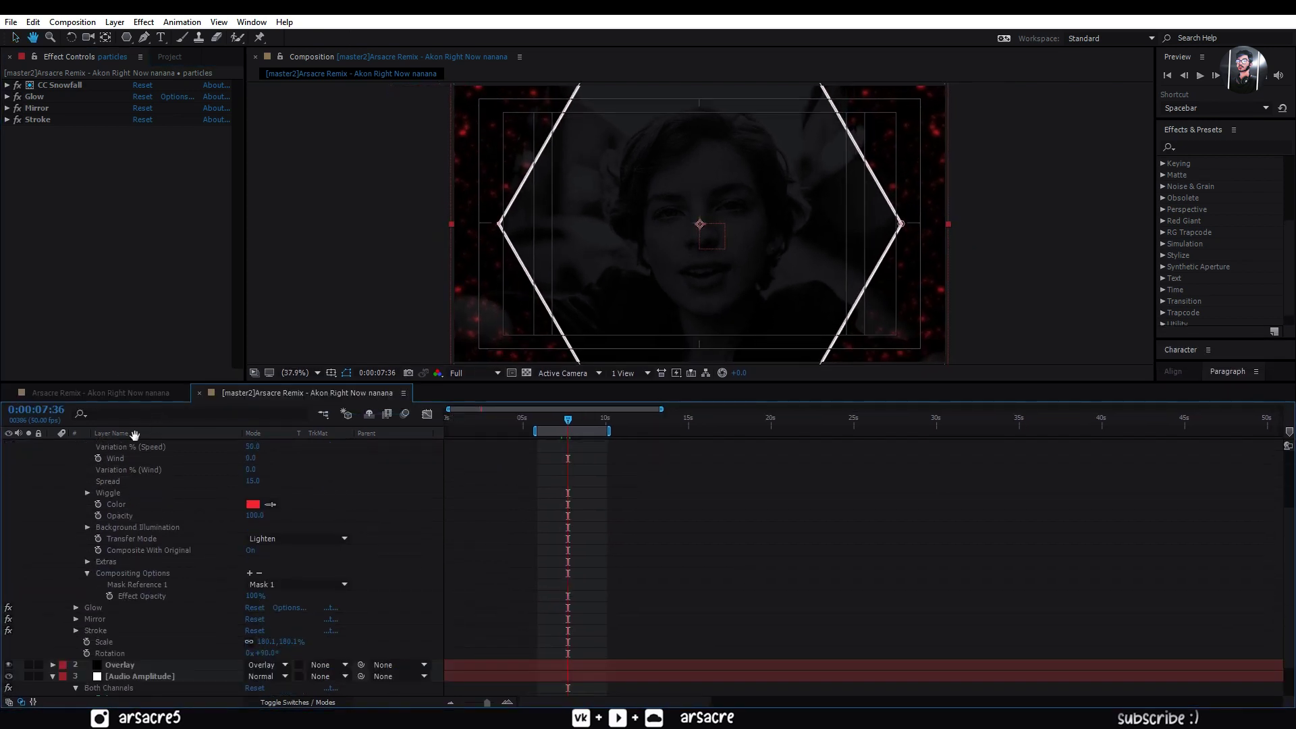
scroll(127, 678, "down", 2)
left_click(127, 635)
key("ctrl+shift+bracketright")
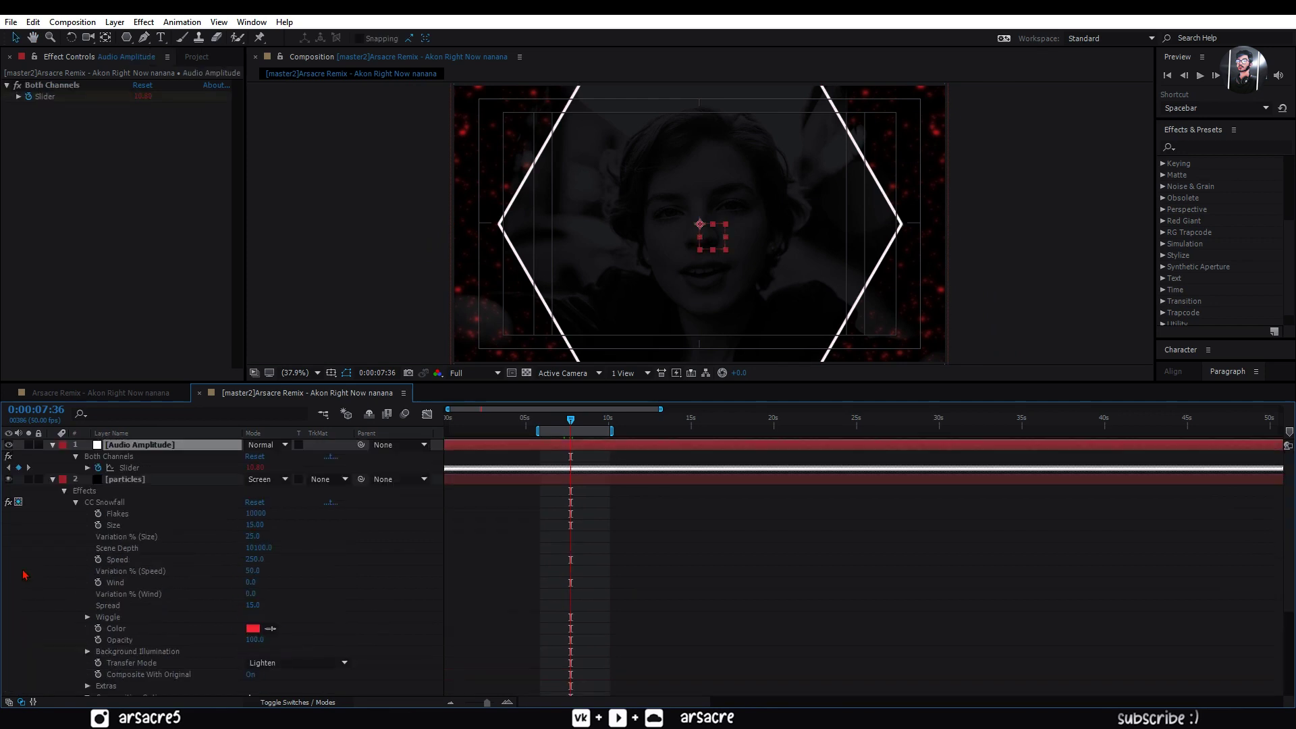
Link CC Snowfall's Speed by expression to the Audio Amplitude layer's Both Channels Slider, multiplied by 34.
left_click(98, 583, "alt")
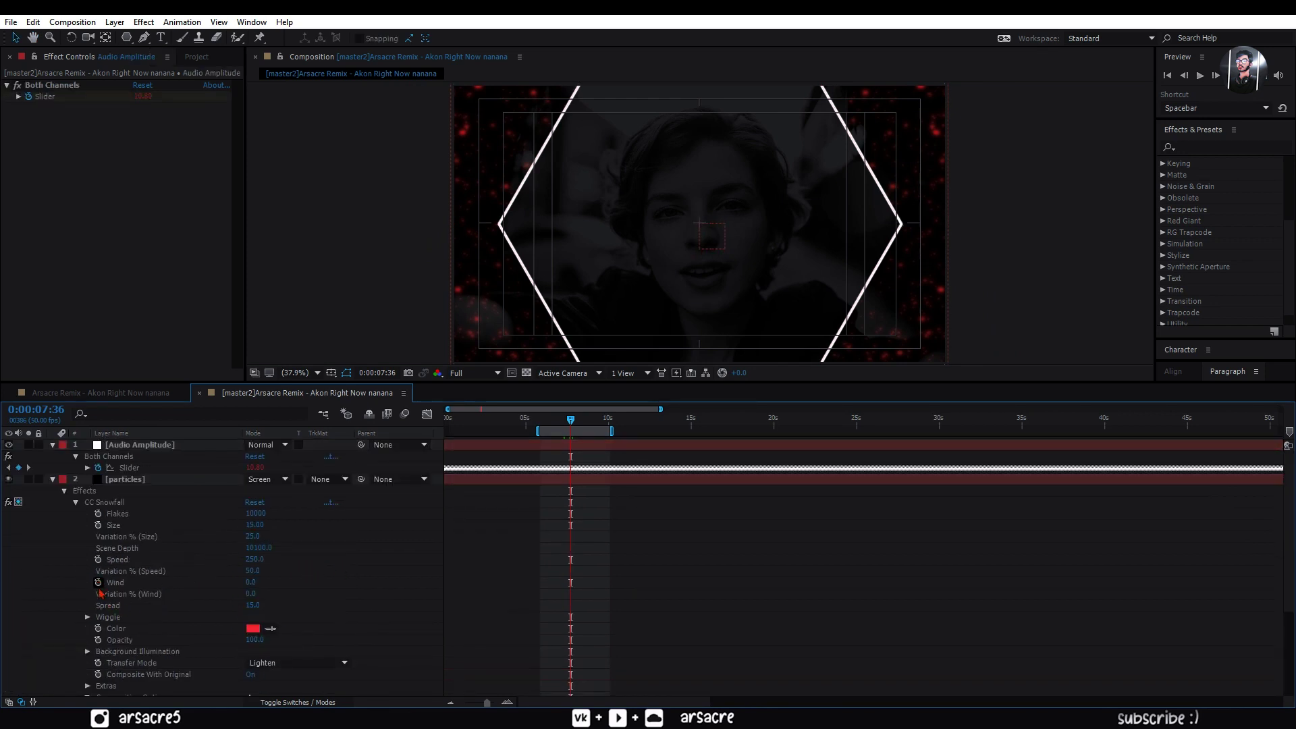
left_click(98, 560, "alt")
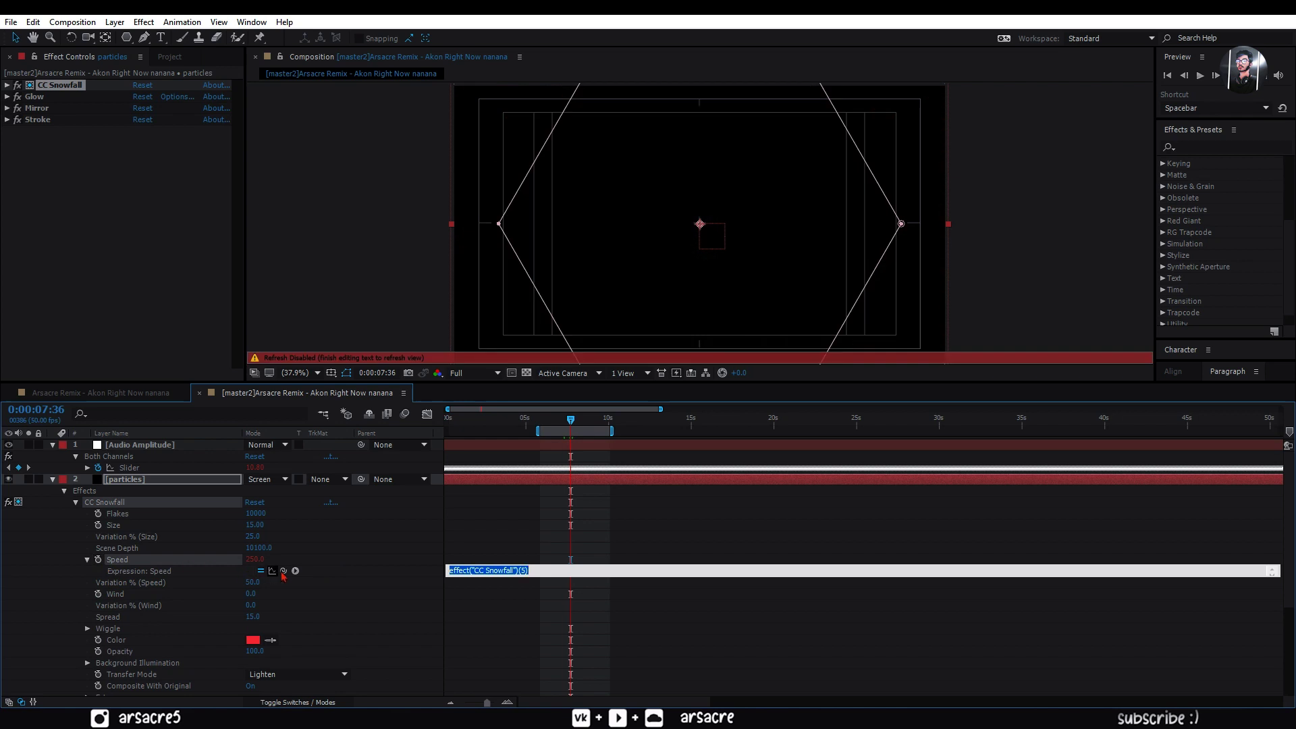
left_click_drag(284, 570, 162, 469)
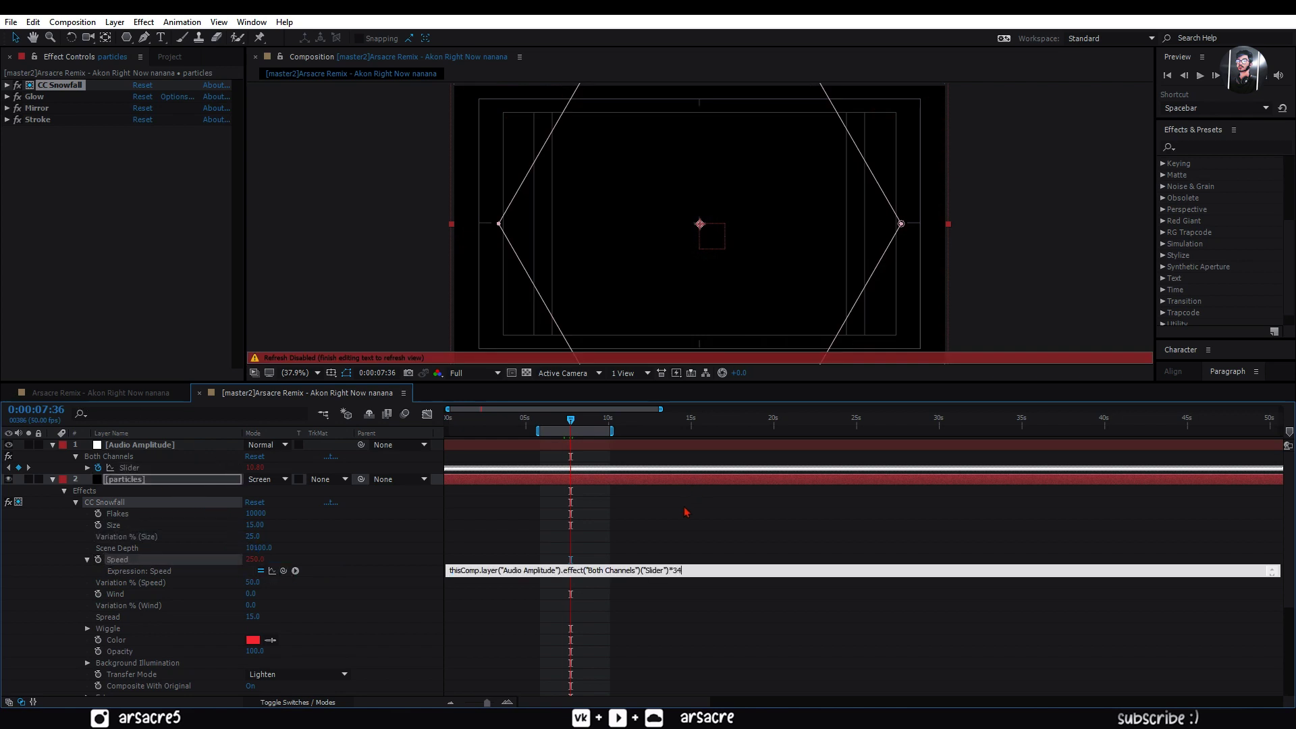
left_click(648, 502)
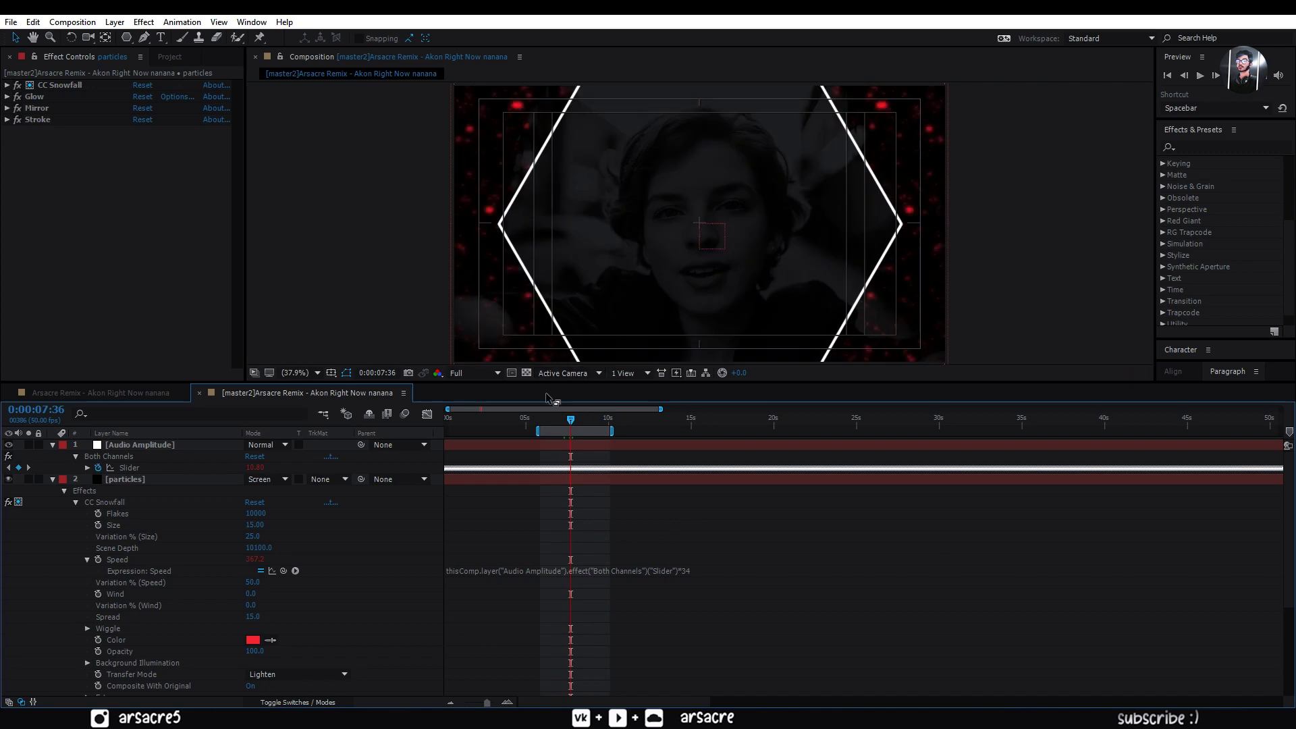
Move the work area to about 32–36 s and preview that section at Quarter resolution.
left_click_drag(551, 383, 551, 425)
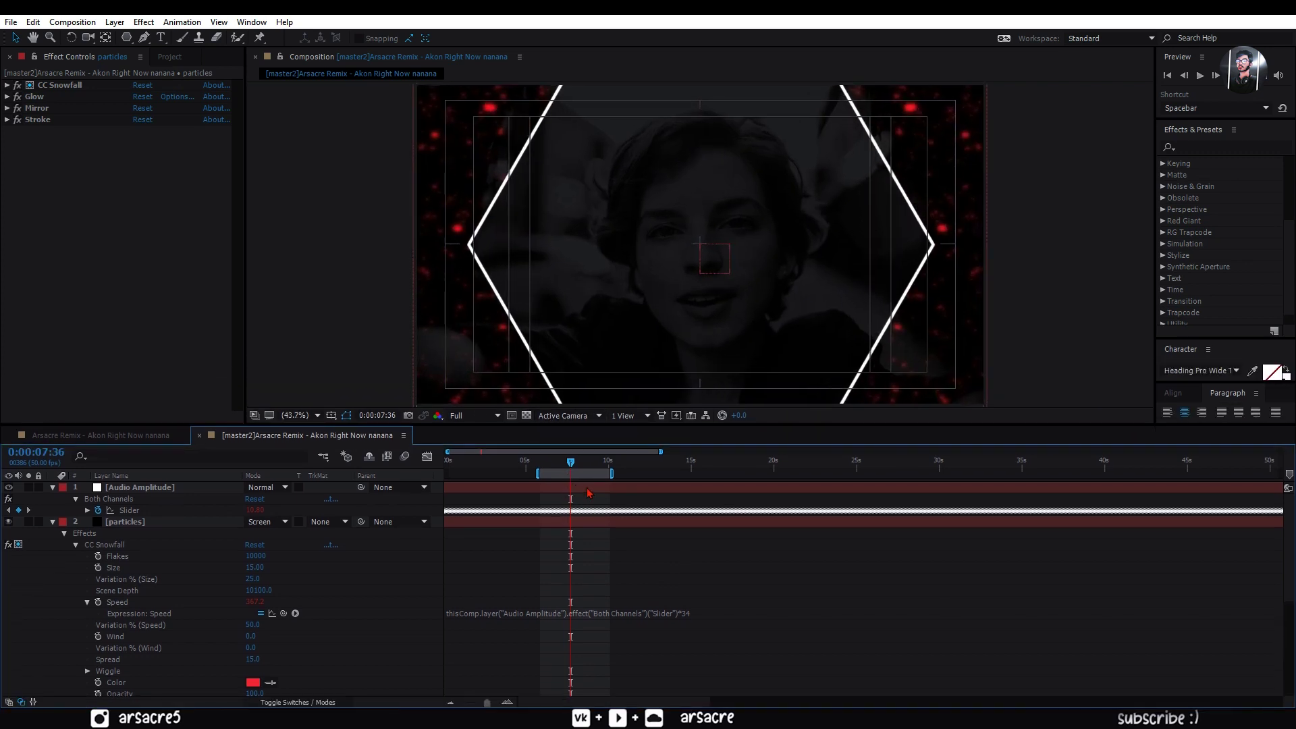
left_click_drag(663, 476, 869, 472)
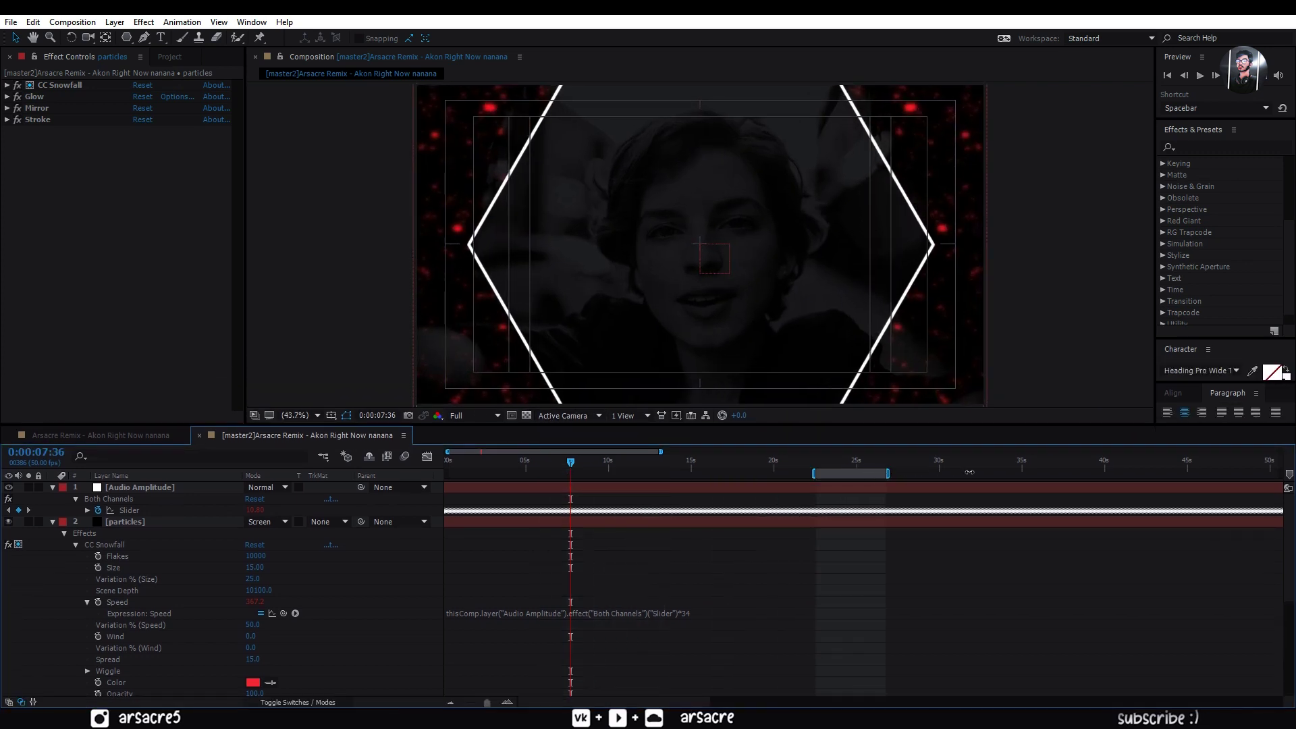
left_click_drag(969, 472, 1005, 473)
left_click(1001, 462)
left_click(472, 415)
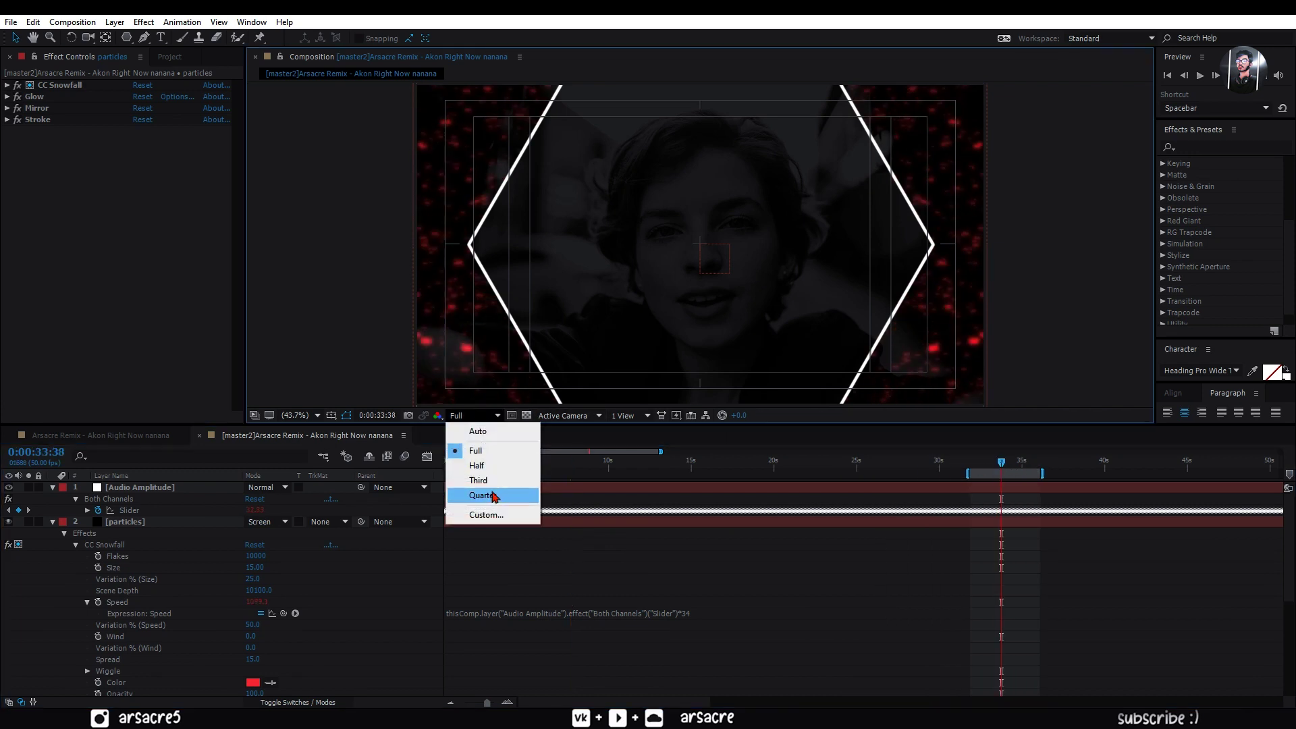
left_click(494, 497)
key("space")
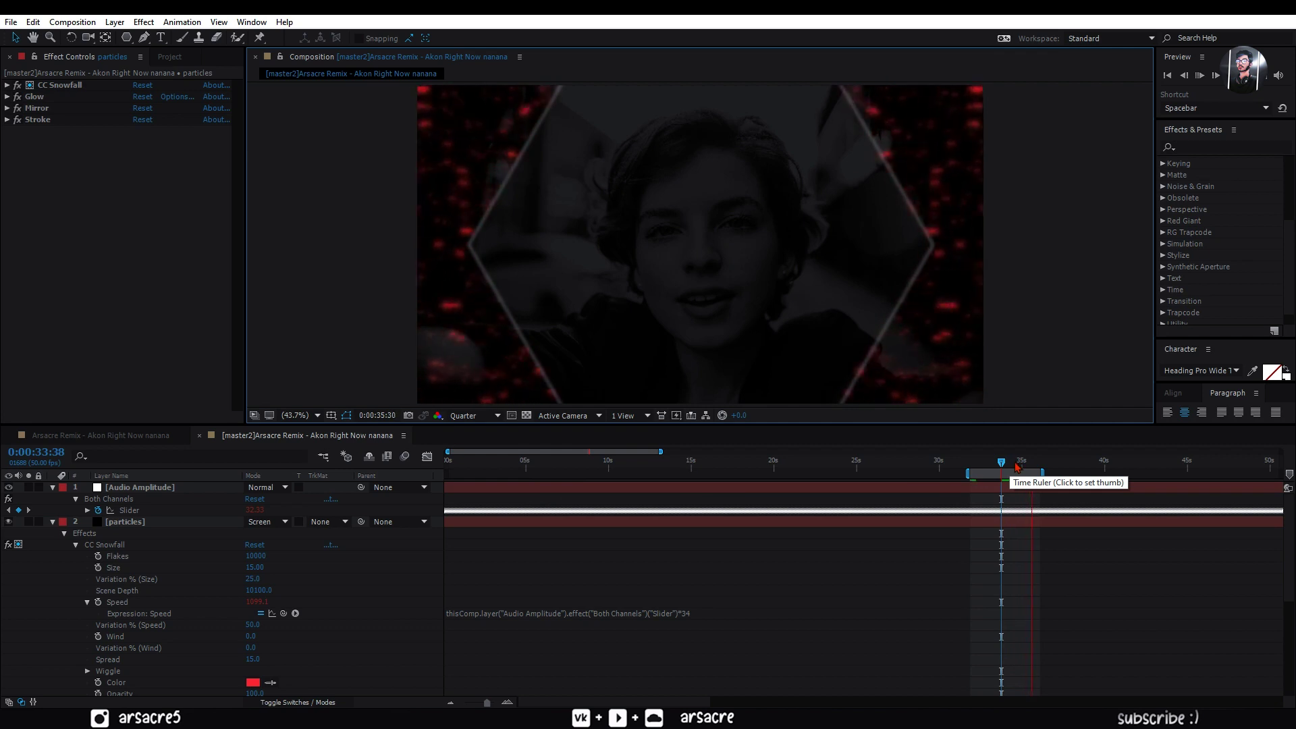
left_click_drag(1012, 465, 985, 465)
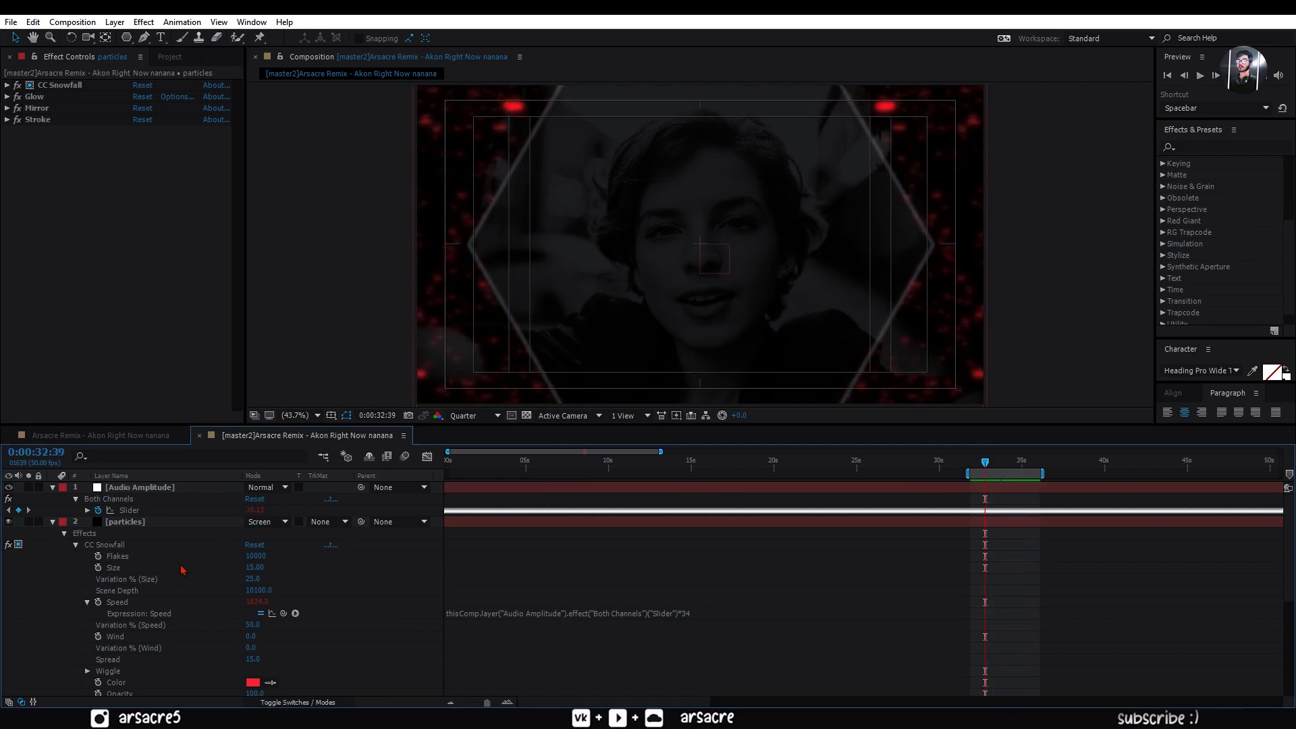
Collapse the CC Snowfall properties and expand the Glow effect's properties on the particles layer.
mouse_move(156, 552)
left_mouse_down()
mouse_move(156, 535)
mouse_move(145, 567)
left_mouse_up()
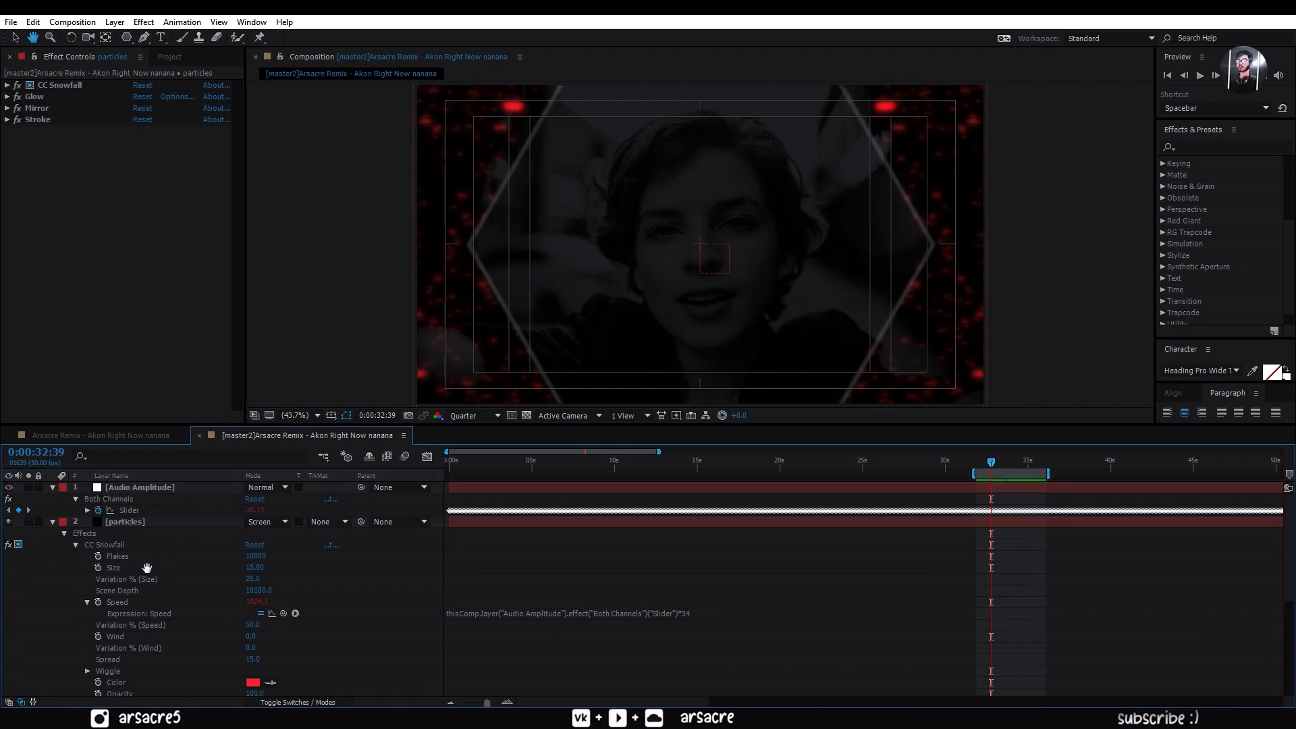
left_click(30, 96)
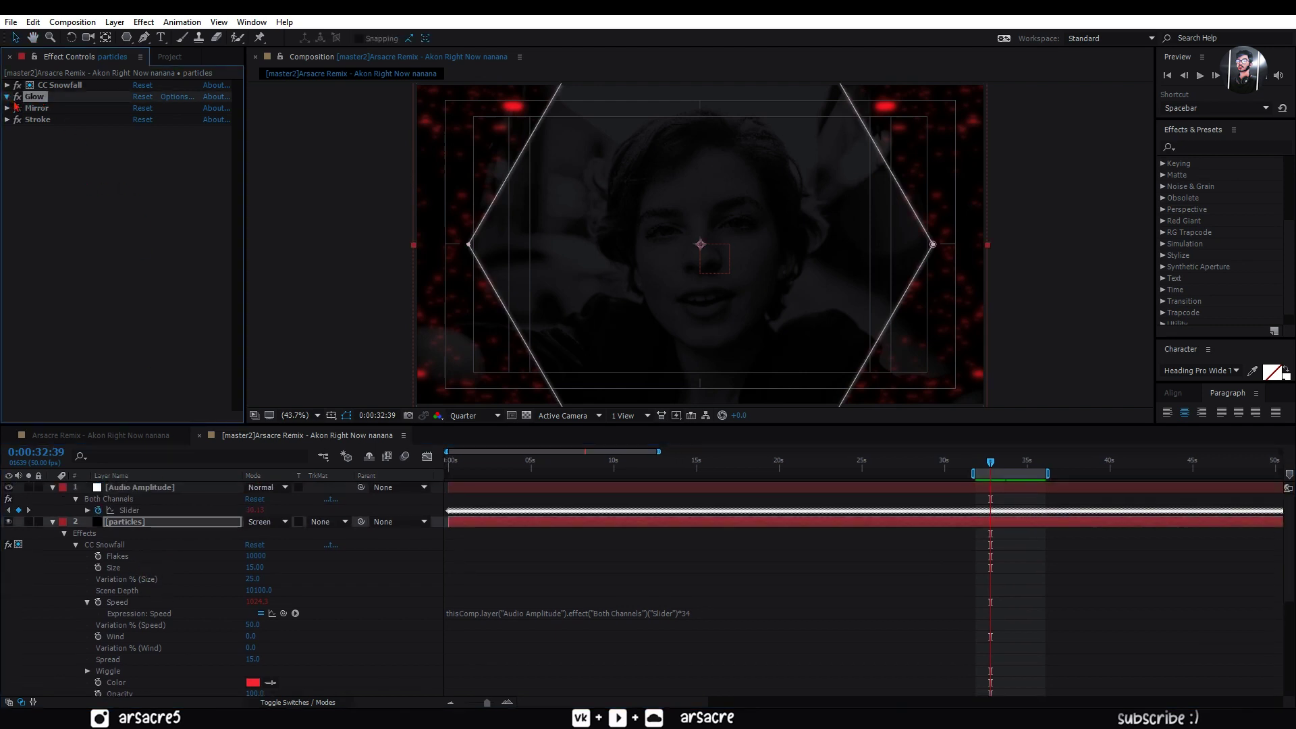
left_click(8, 97)
left_click(76, 545)
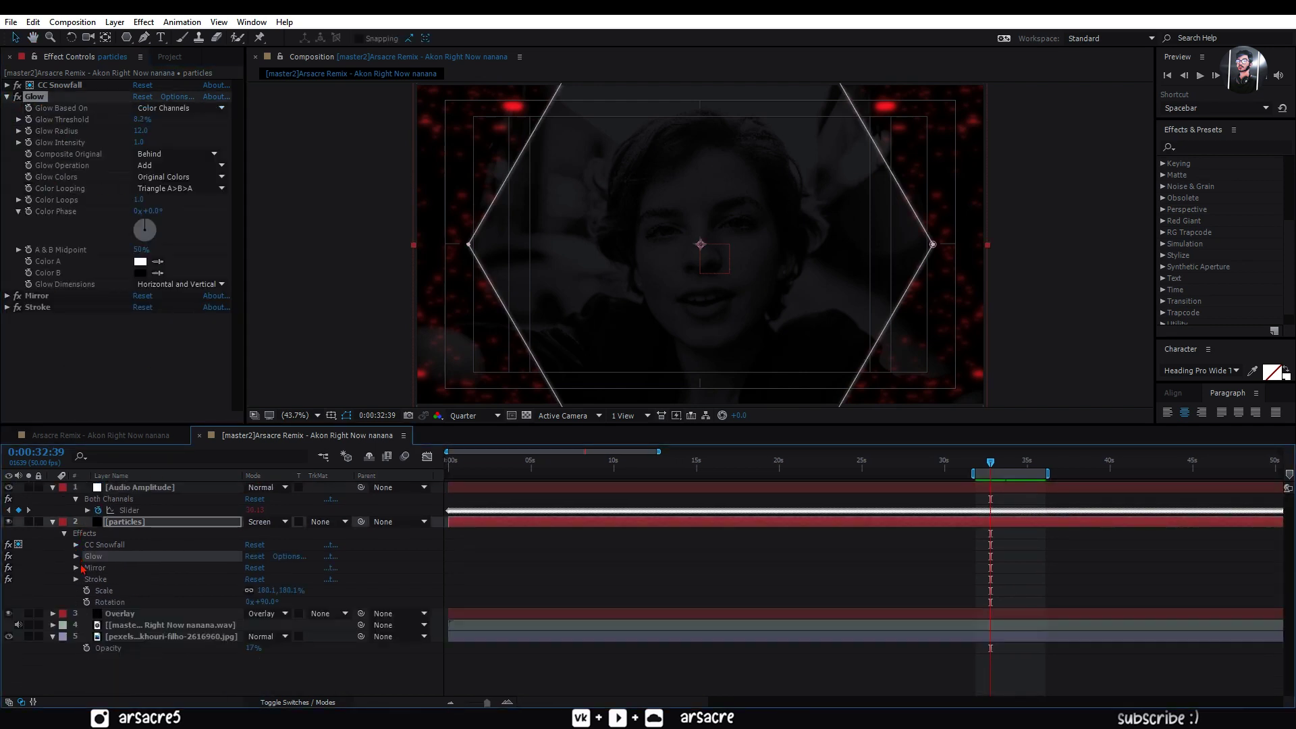
left_click(76, 557)
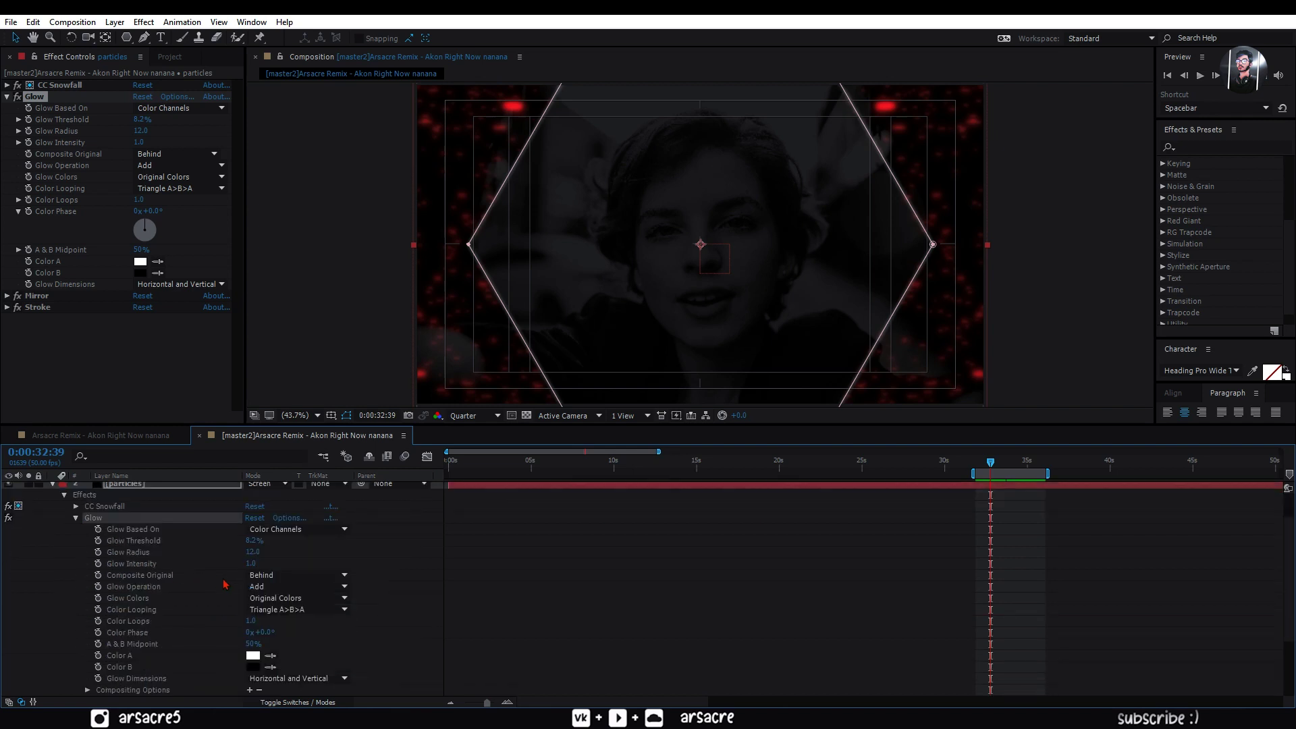
Try a larger Glow Radius on the particles layer, undo it, and toggle the Glow effect to compare.
left_click_drag(255, 554, 316, 551)
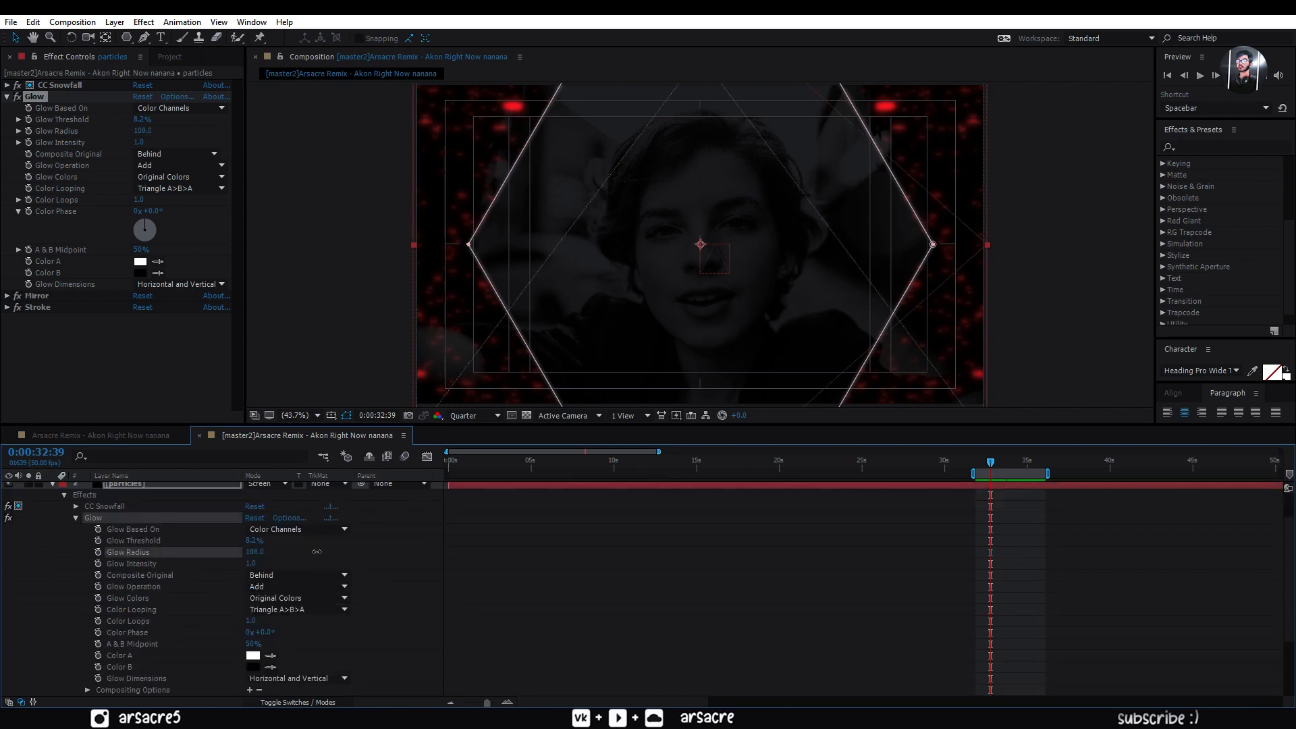
key("ctrl+z")
scroll(297, 518, "down", 1)
left_click_drag(297, 518, 277, 488)
left_click_drag(225, 558, 199, 633)
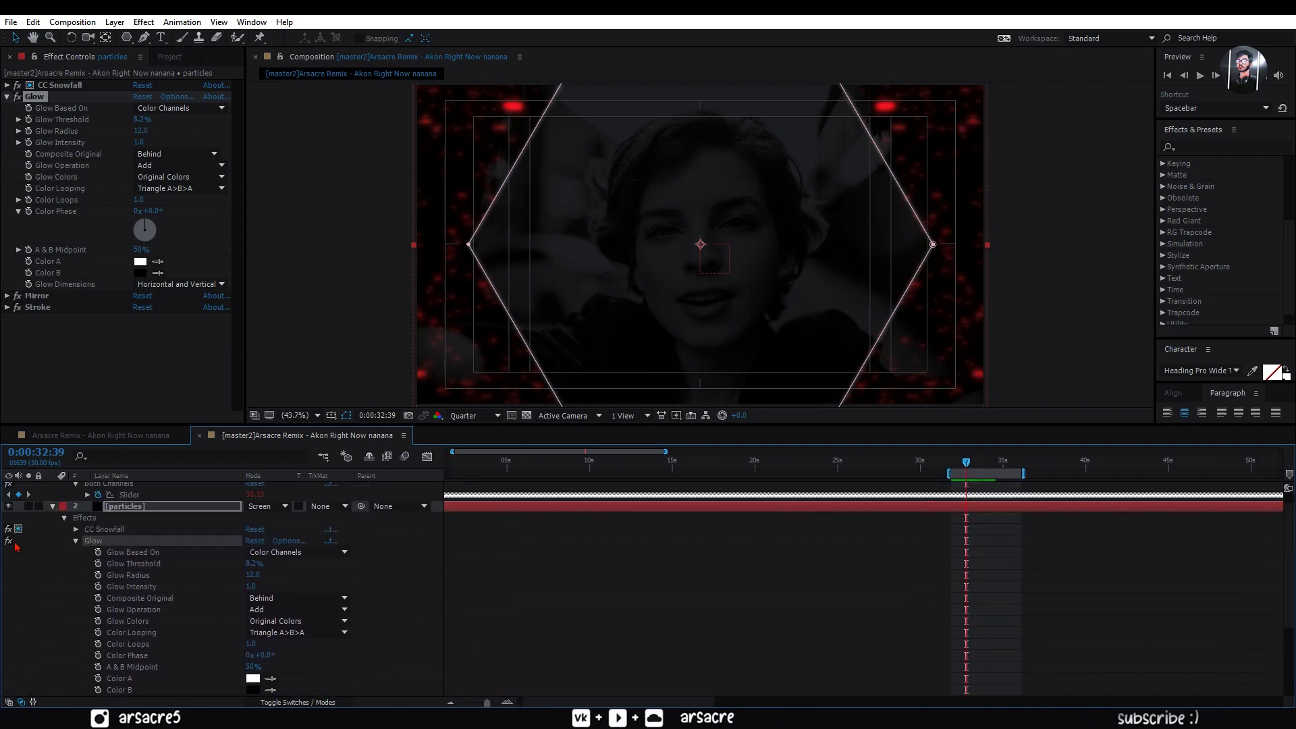
left_click(8, 540)
Link the Effect Opacity in Glow's Compositing Options by expression to the Both Channels Slider and check another frame.
scroll(128, 541, "down", 4)
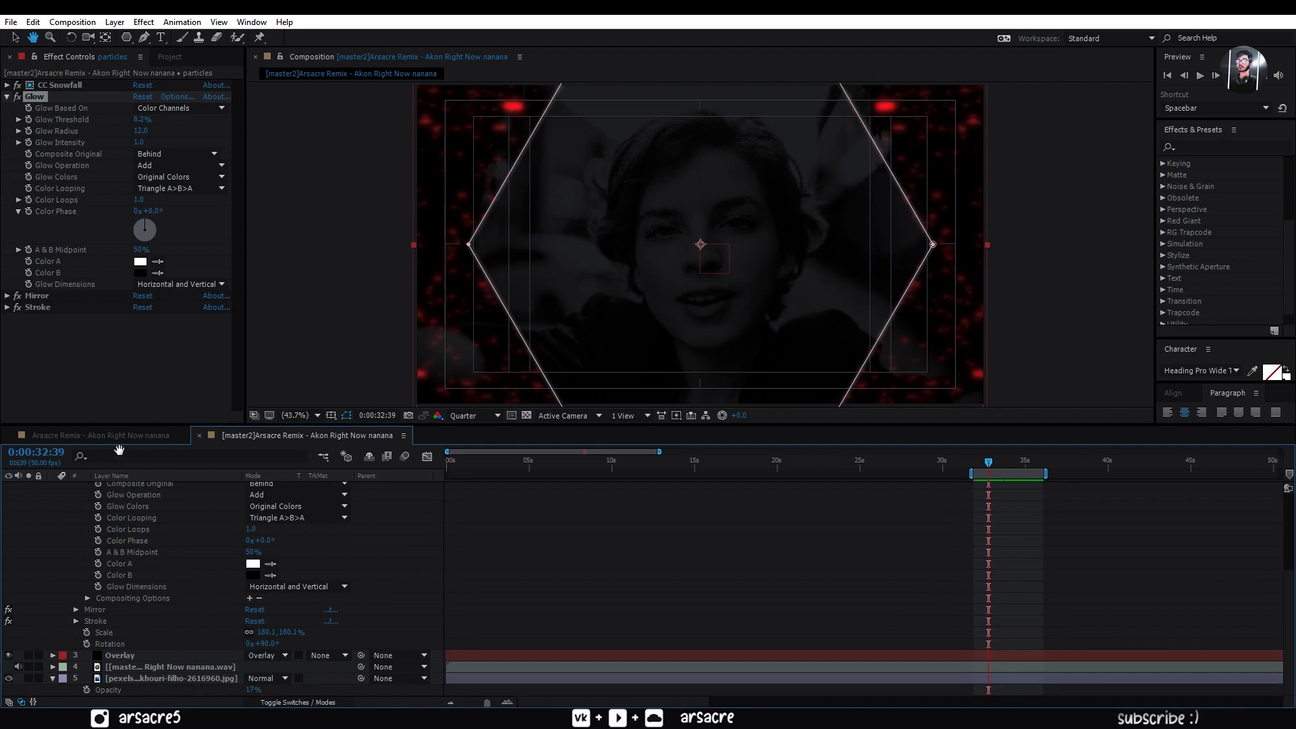
left_click_drag(256, 614, 152, 515)
left_click(109, 611, "alt")
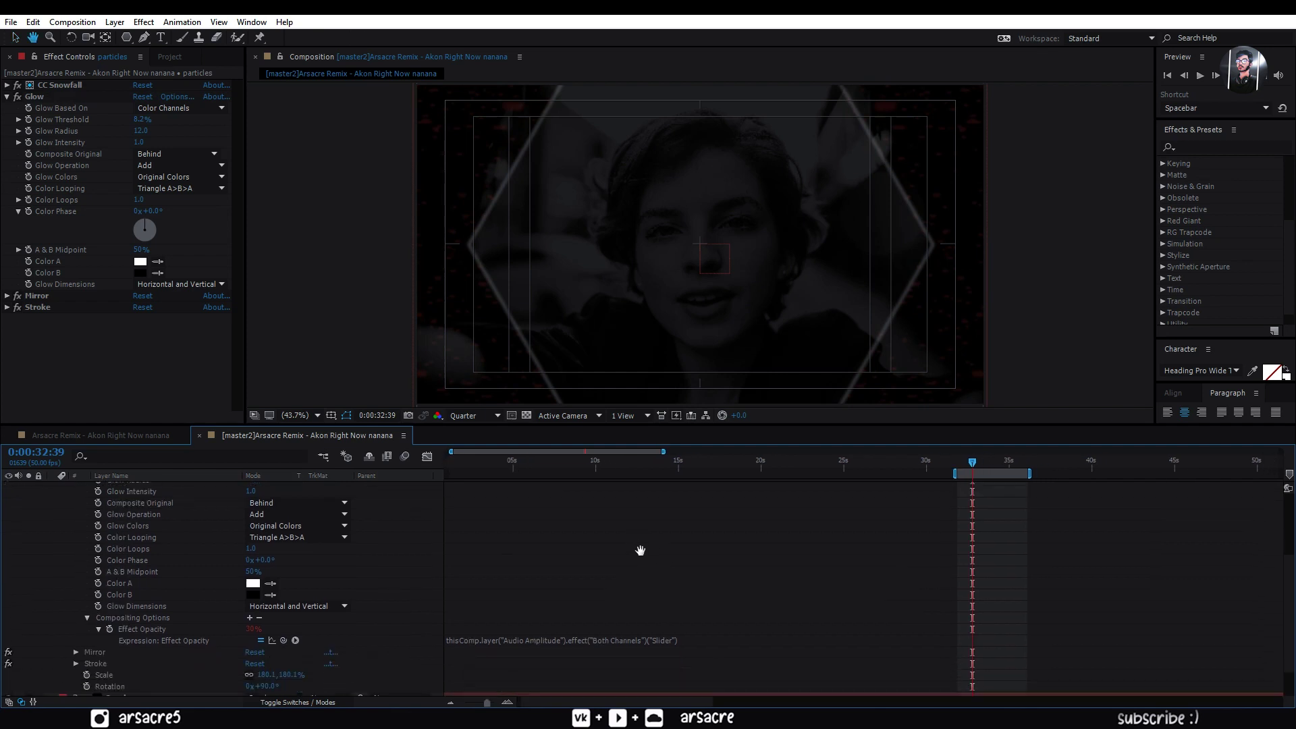
left_click_drag(969, 470, 980, 471)
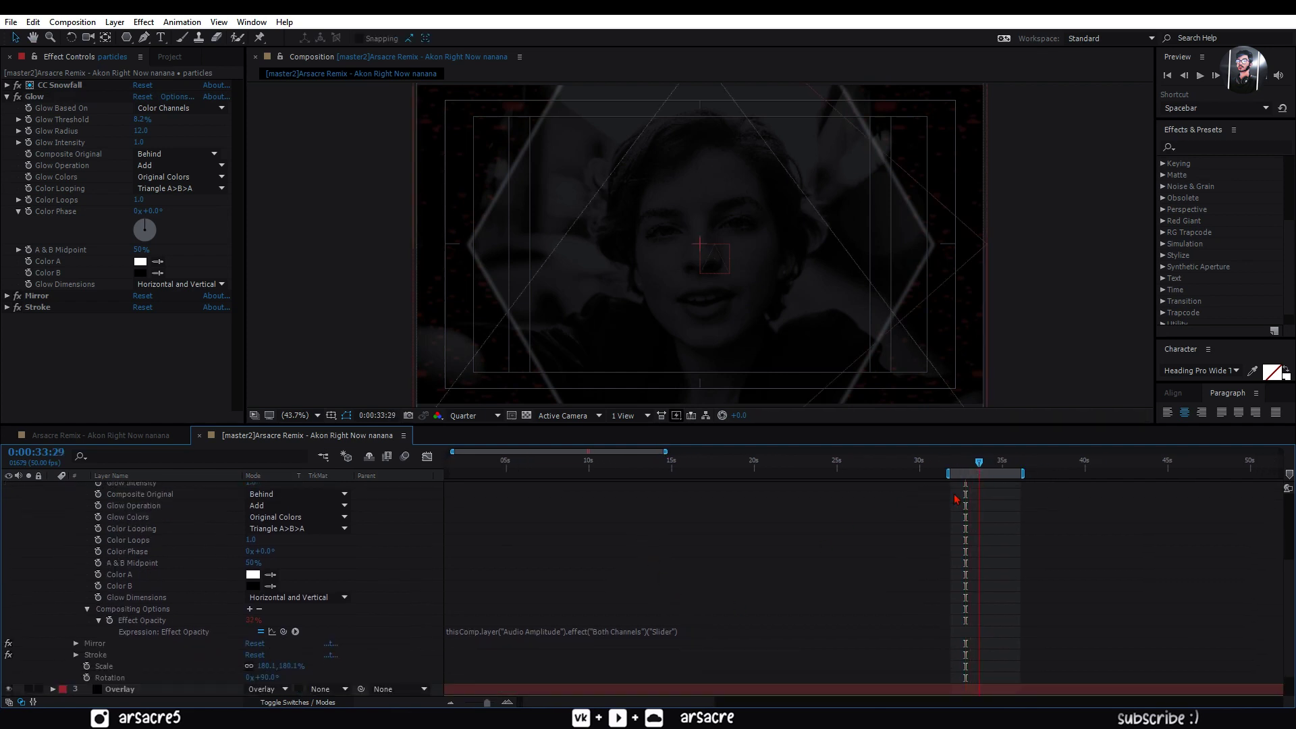
Multiply the Glow's Effect Opacity expression by 3.
left_click(690, 629)
left_click(690, 631)
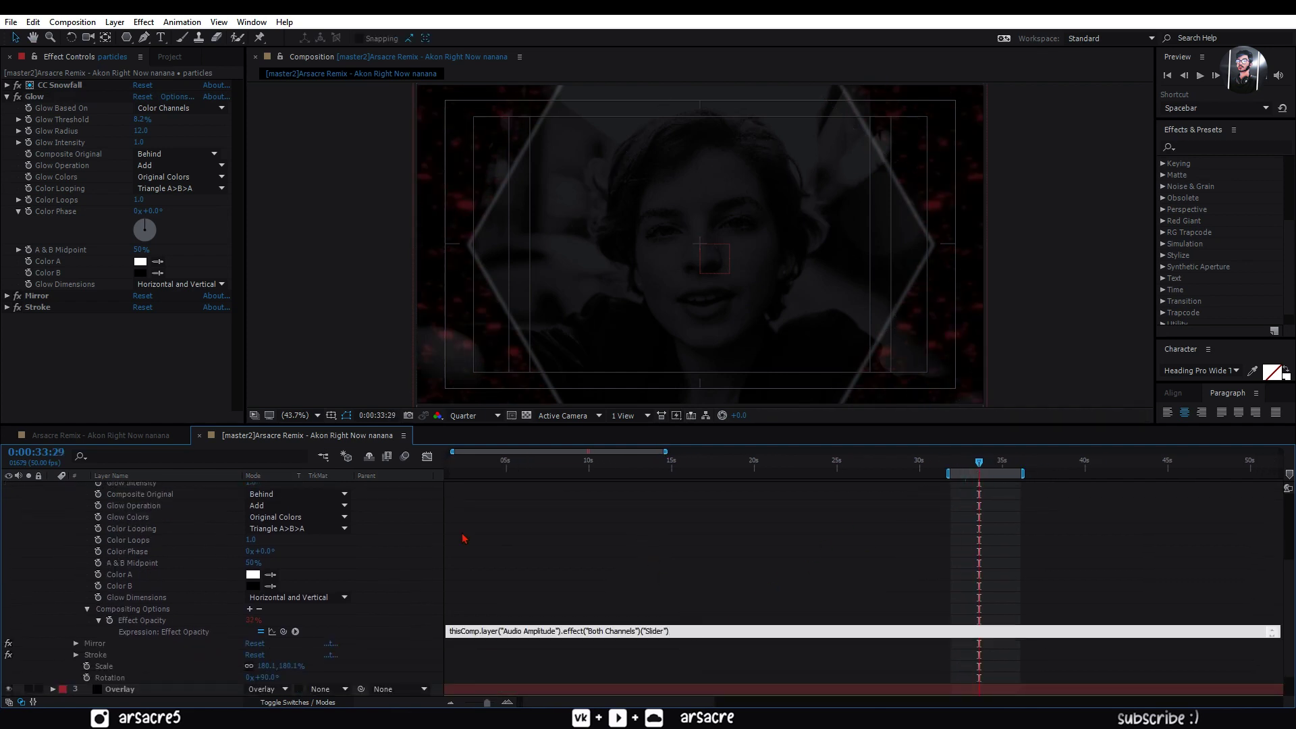
left_click(756, 547)
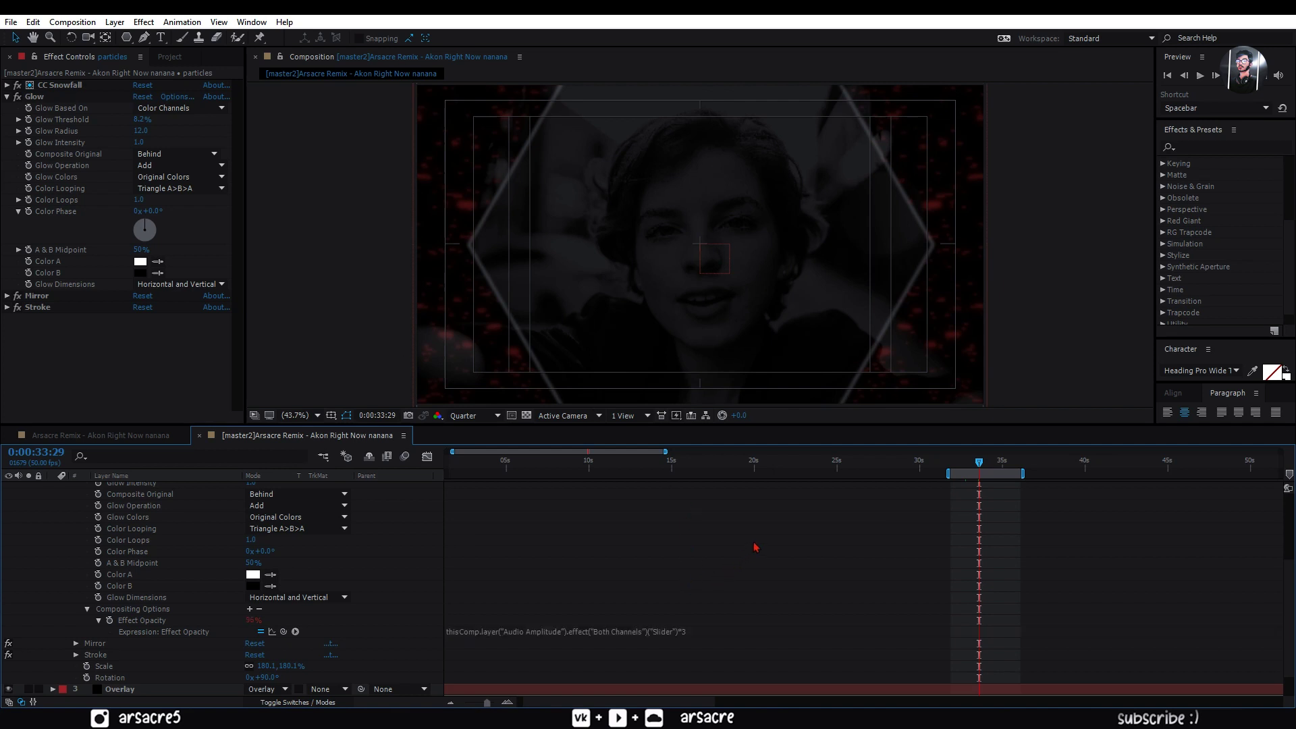
Preview the glow animation from about 34 s and collapse the particles layer's properties.
left_click_drag(983, 465, 993, 467)
key("space")
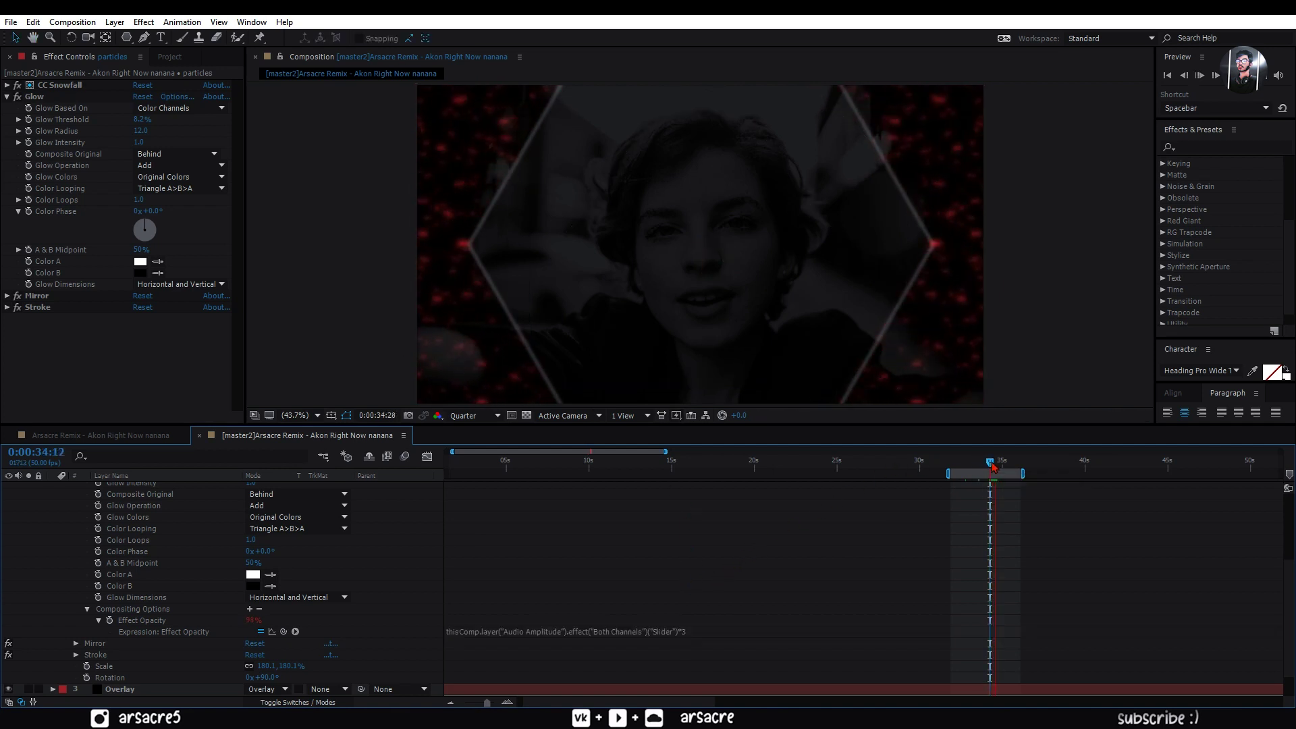
key("space")
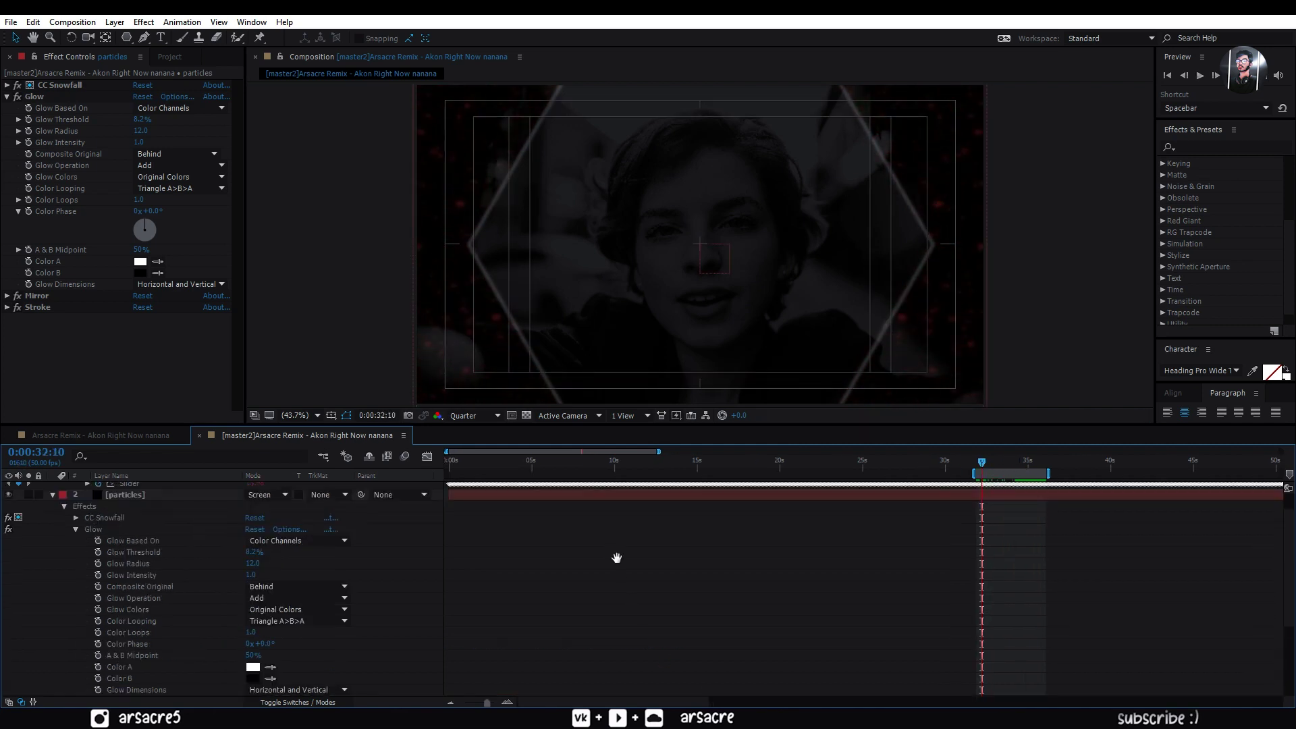
left_click(74, 533)
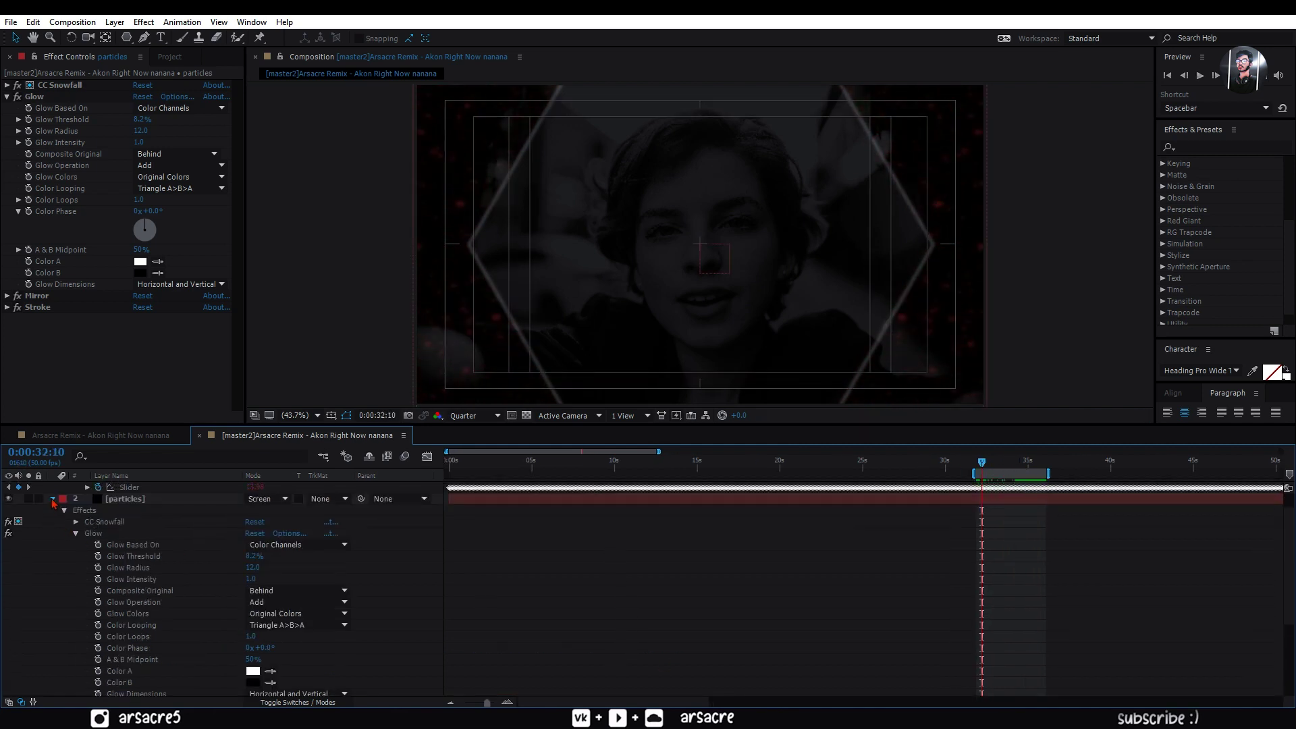
left_click(53, 499)
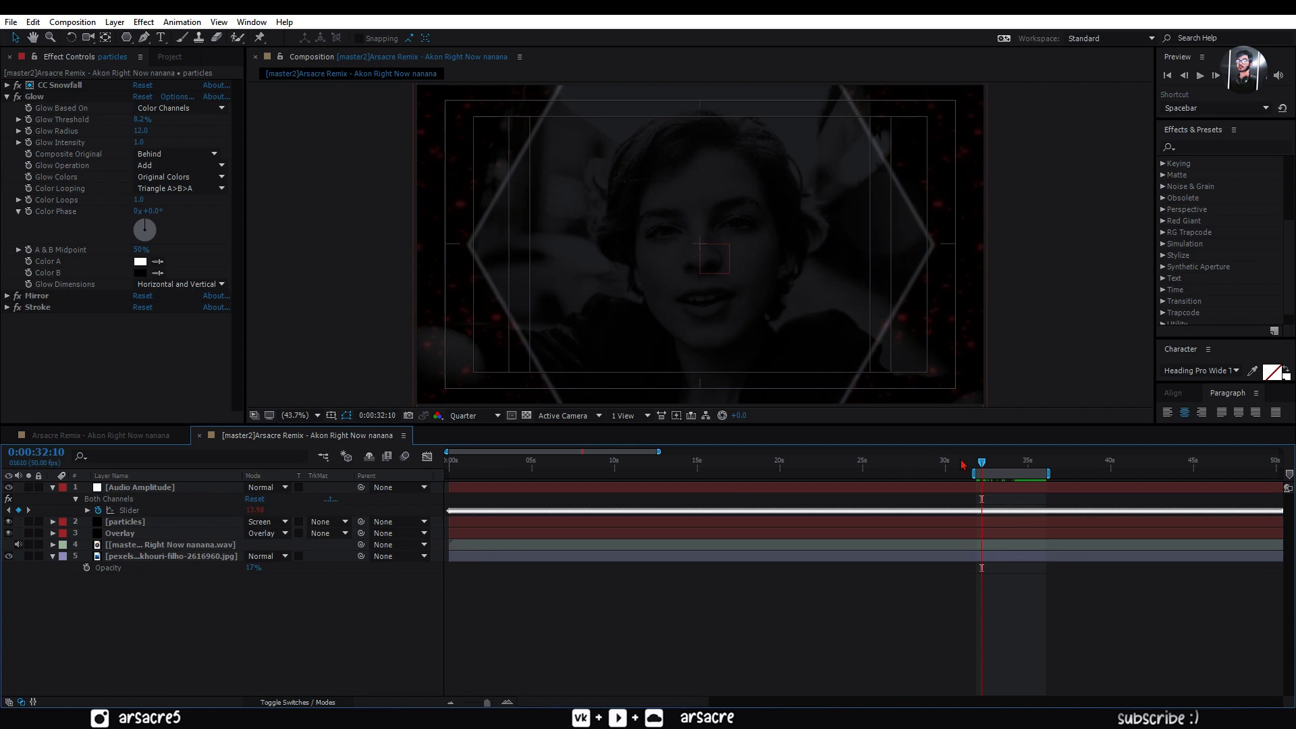
Create a new adjustment layer at the top of the composition and name it Night Vision.
left_click_drag(868, 426, 867, 491)
left_click_drag(695, 674, 650, 667)
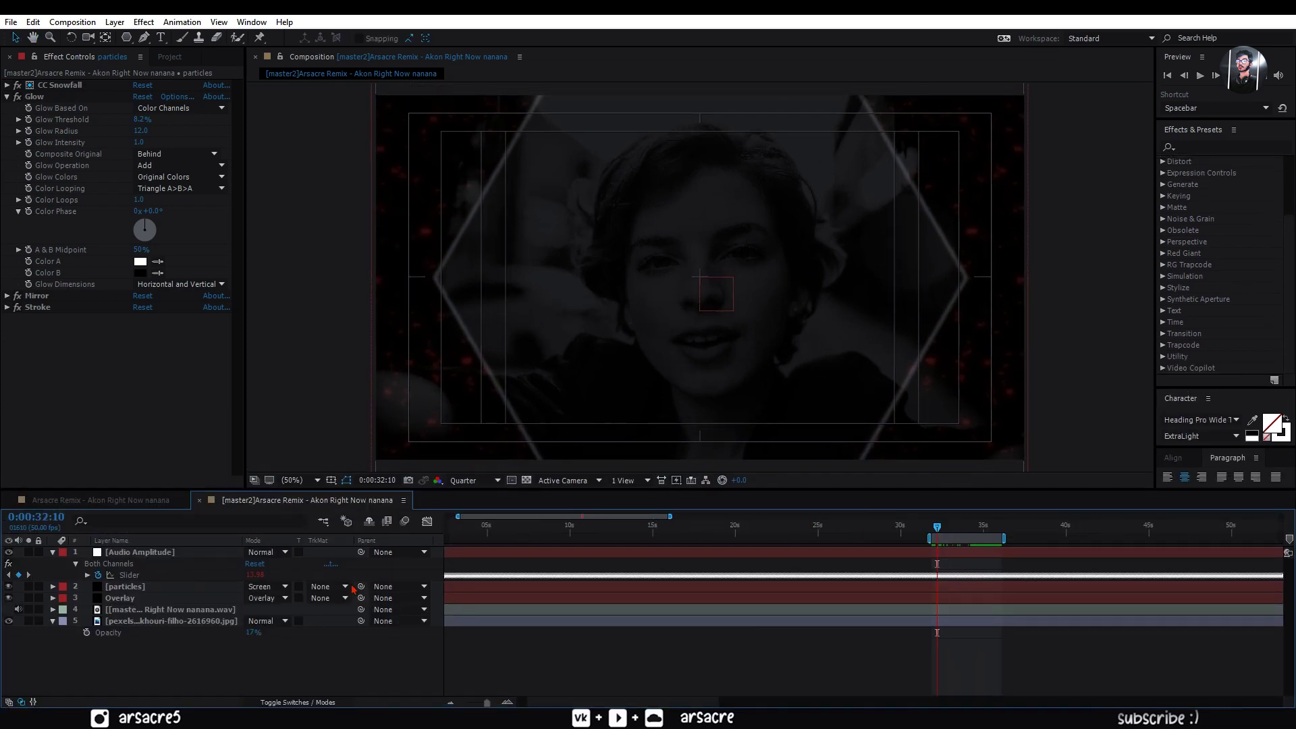
right_click(339, 667)
mouse_move(388, 537)
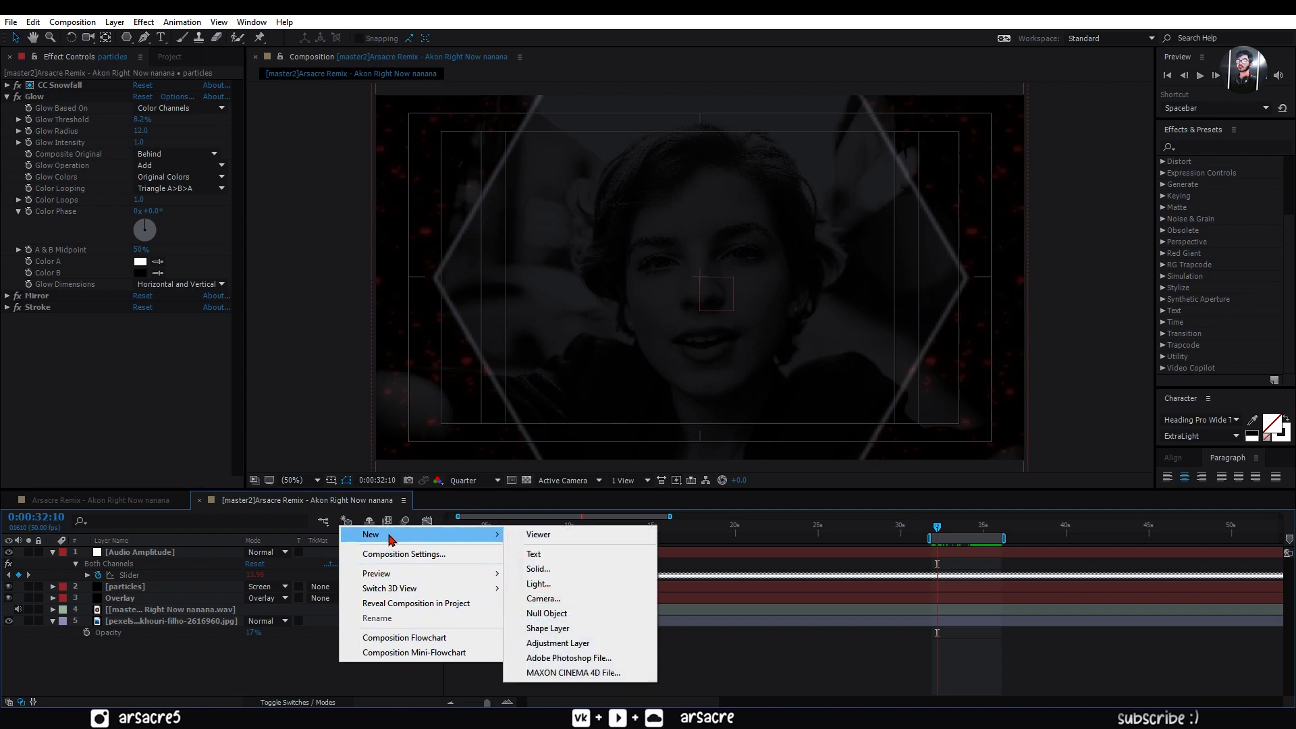
left_click(548, 640)
key("Return")
type("N")
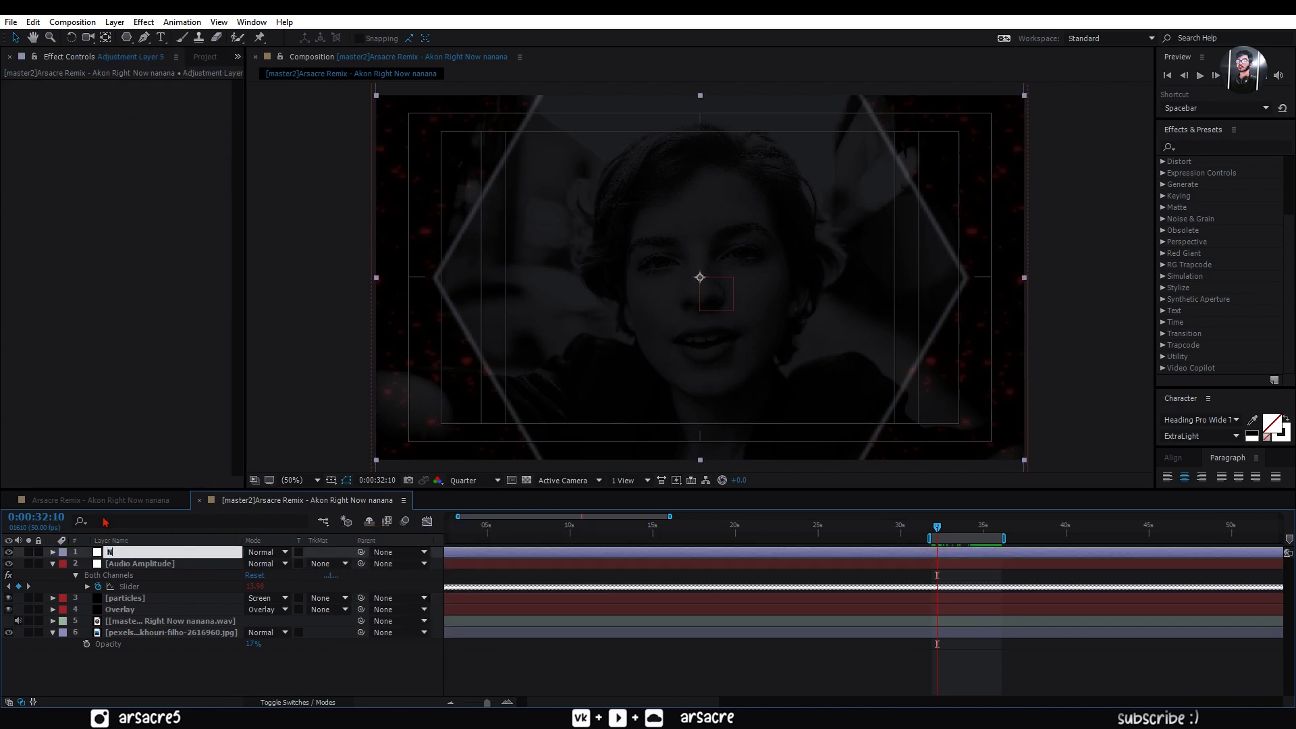
Find the Night Vision animation preset and apply it to the Night Vision adjustment layer.
left_click(1202, 148)
type("Night Vision")
left_click_drag(277, 506, 177, 553)
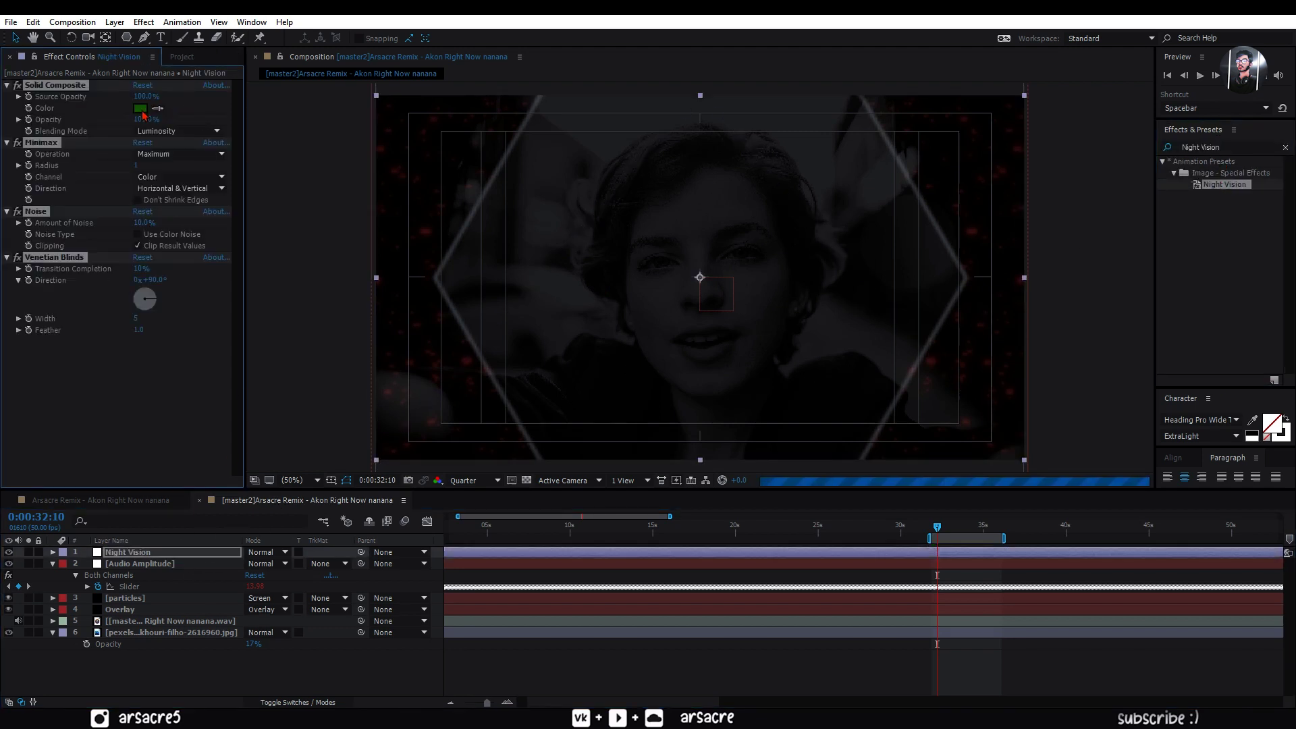
Set the Solid Composite color on Night Vision to light purple D5ABFF and its Opacity to 6%.
left_click(141, 109)
left_click(1038, 484)
left_click_drag(1004, 463, 906, 439)
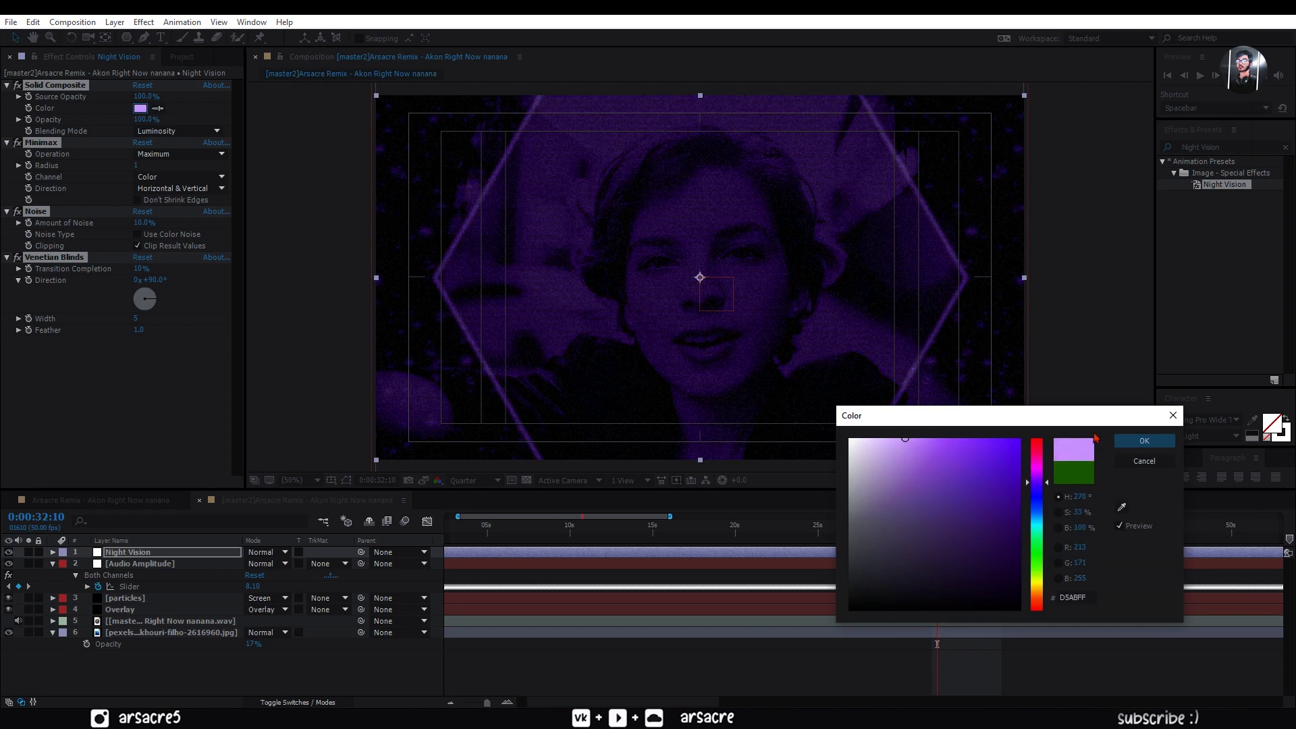
left_click(1145, 442)
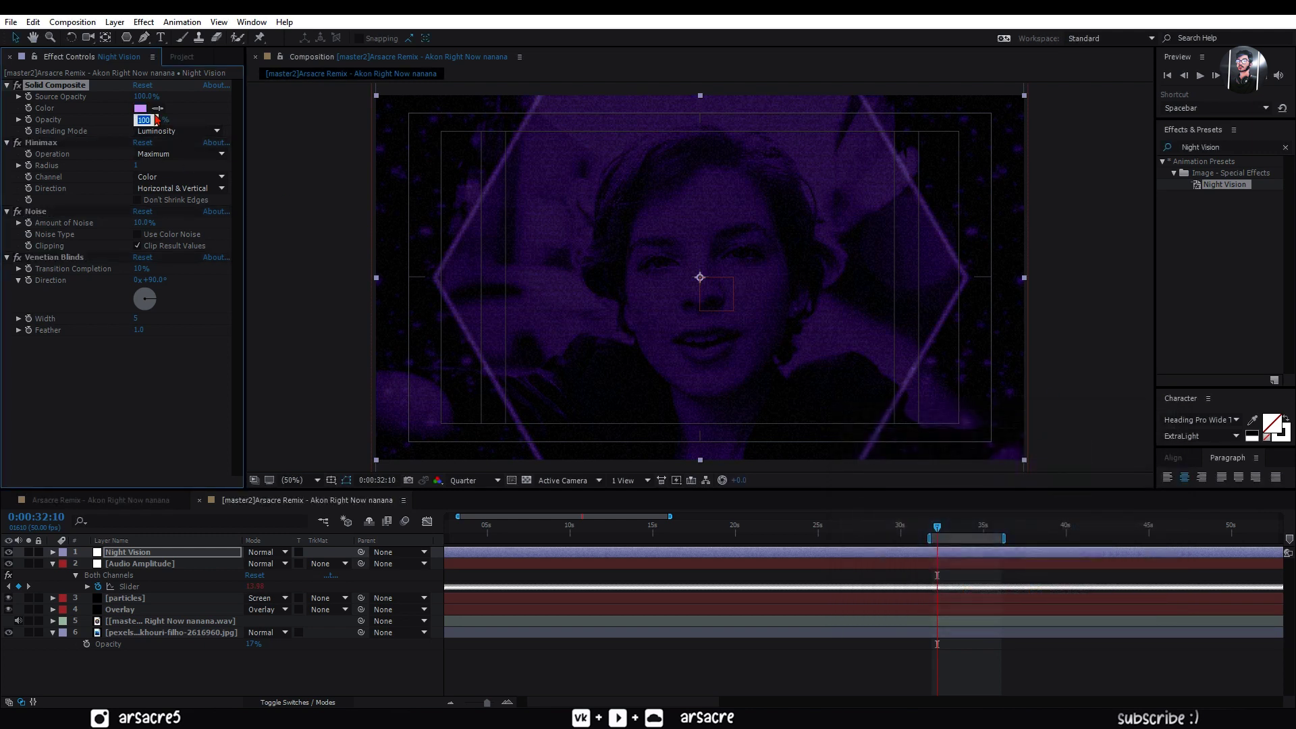
key("Return")
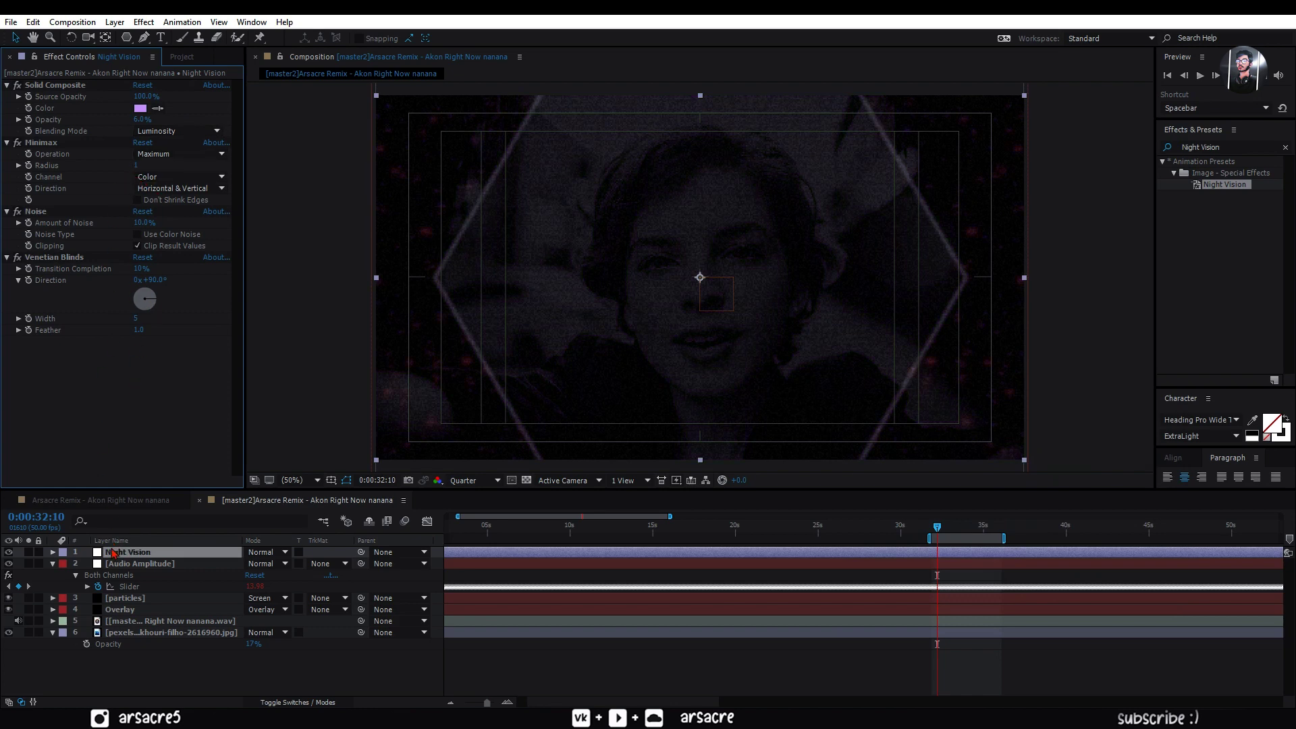
Link Night Vision's Minimax Radius by expression to the Both Channels Slider and move the Audio Amplitude layer above Night Vision.
left_click(29, 166, "alt")
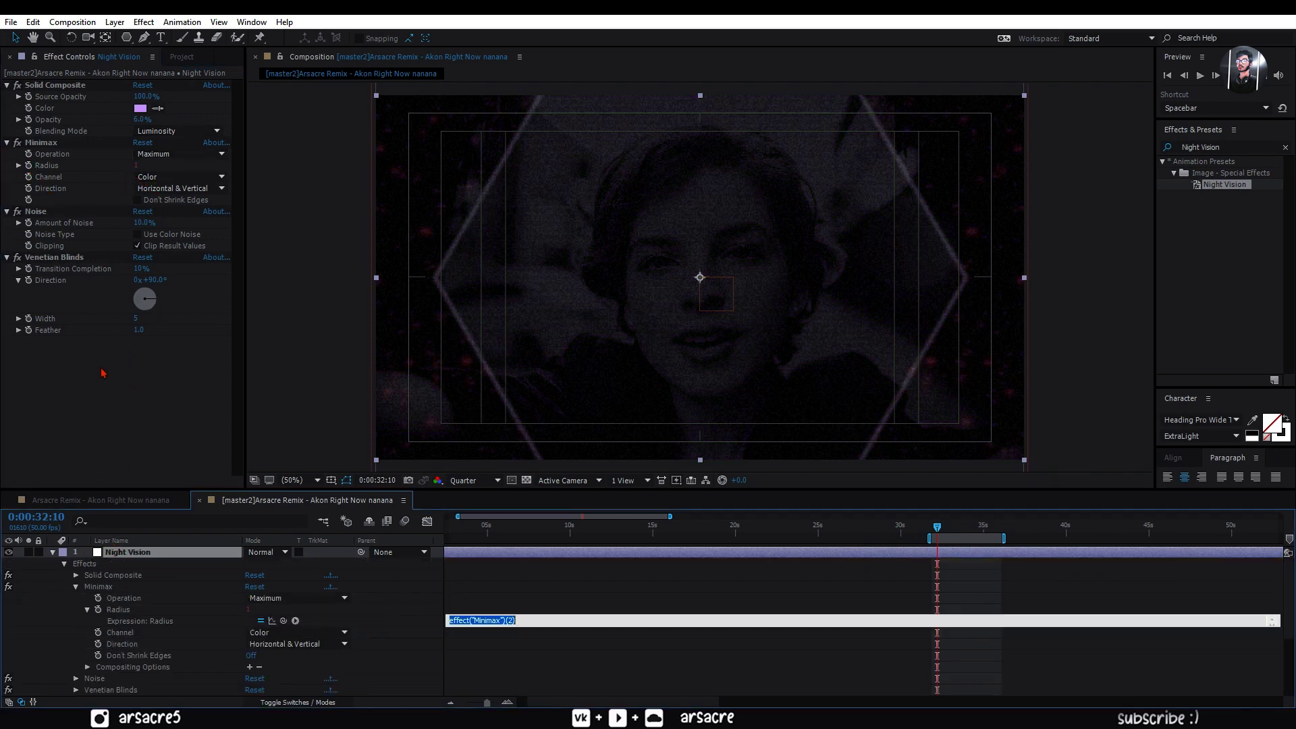
left_click_drag(284, 620, 217, 673)
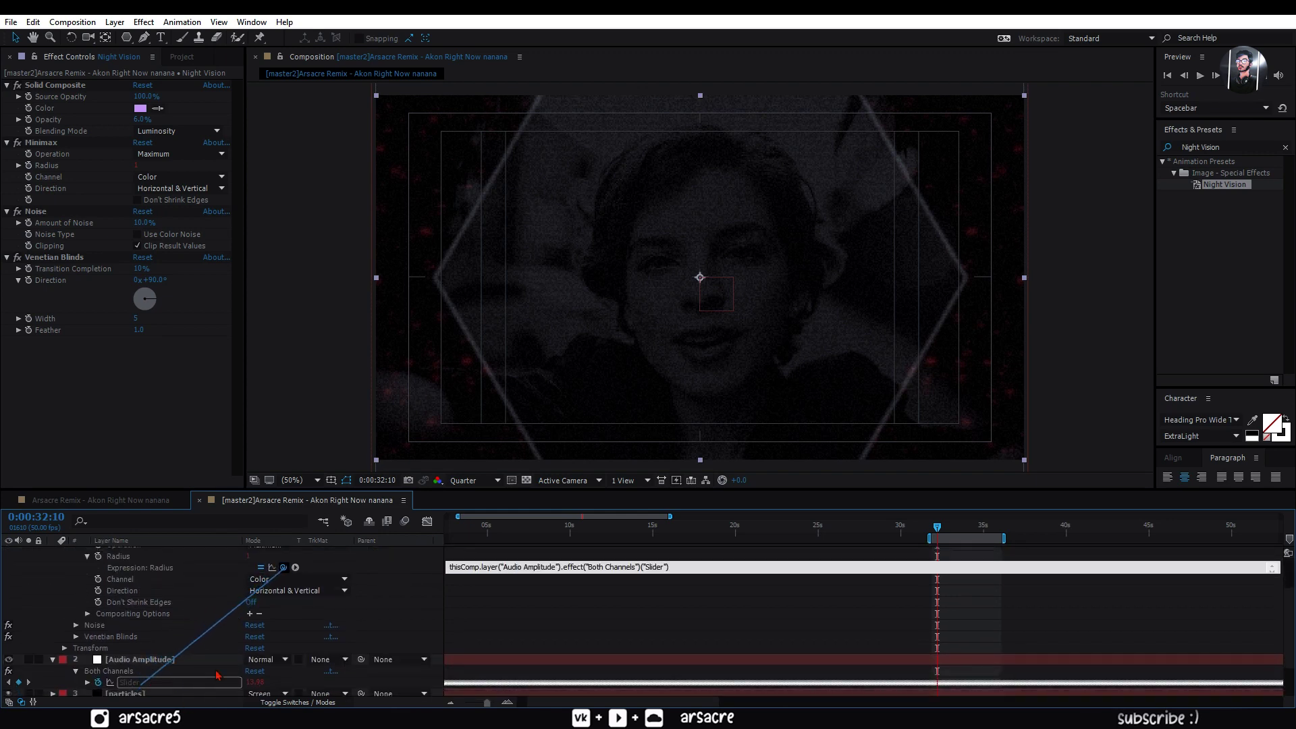
left_click(550, 616)
left_click_drag(146, 659, 15, 577)
scroll(15, 577, "up", 2)
left_click(540, 622)
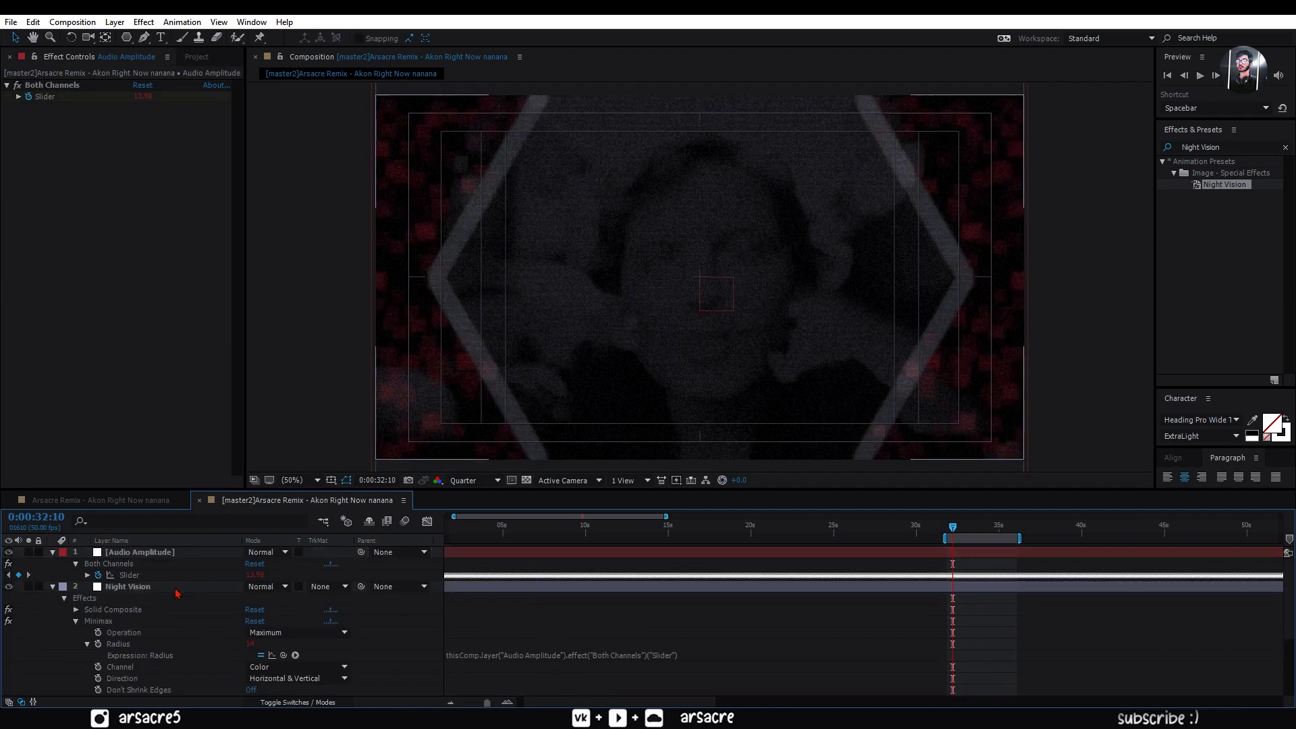
Try several Channel options for the Minimax effect on the Night Vision layer and settle on Red.
left_click(180, 588)
left_click(179, 177)
left_click(198, 211)
left_click(179, 177)
left_click(177, 234)
left_click(179, 177)
left_click(164, 250)
left_click(179, 177)
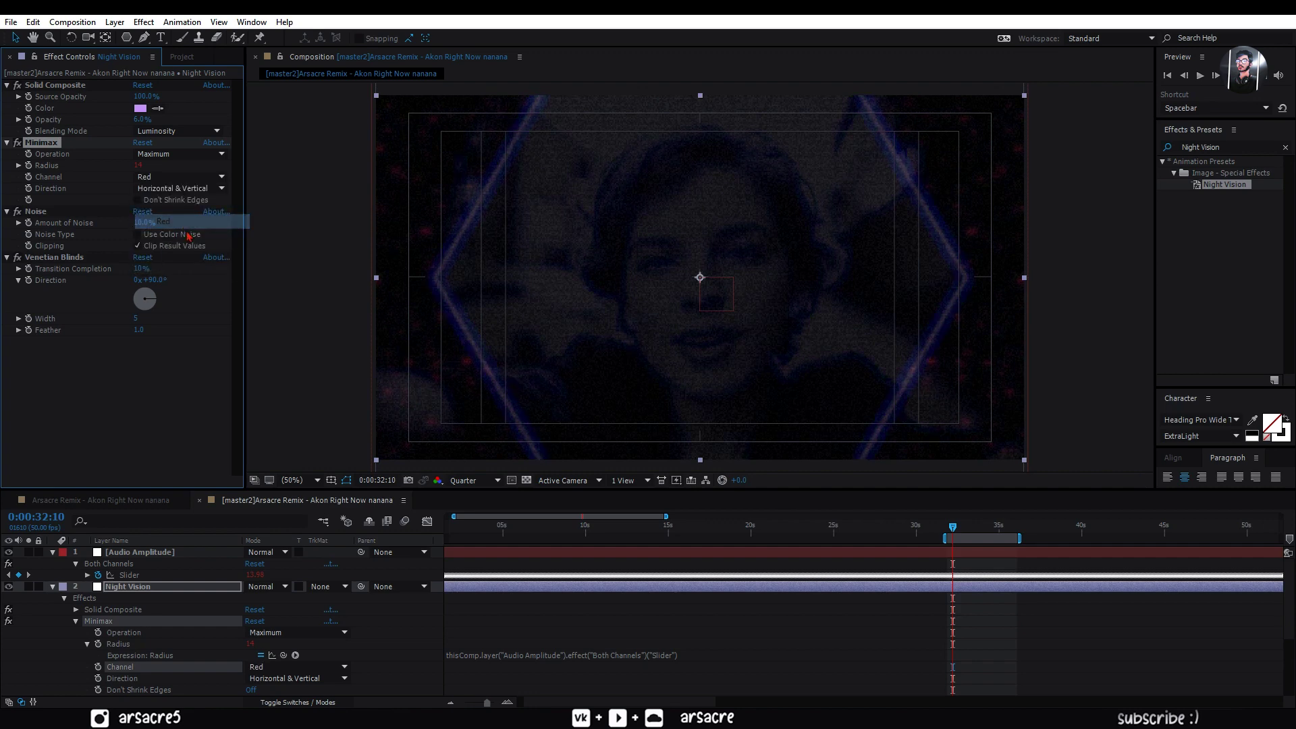
left_click(163, 221)
Set the Minimax Operation to Maximum Then Minimum and Direction to Just Horizontal, then check other frames and collapse the layer's properties.
left_click(179, 154)
left_click(182, 198)
left_click(179, 154)
left_click(183, 211)
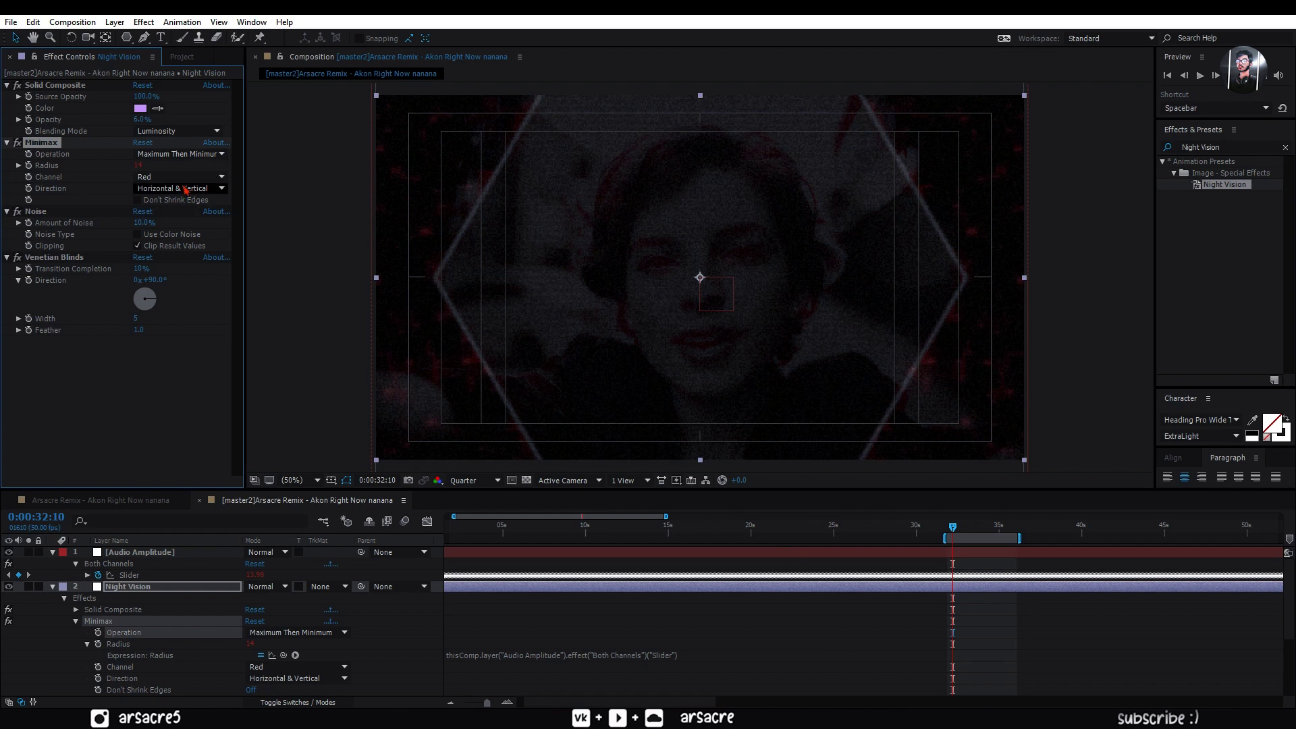
left_click(179, 188)
left_click(196, 217)
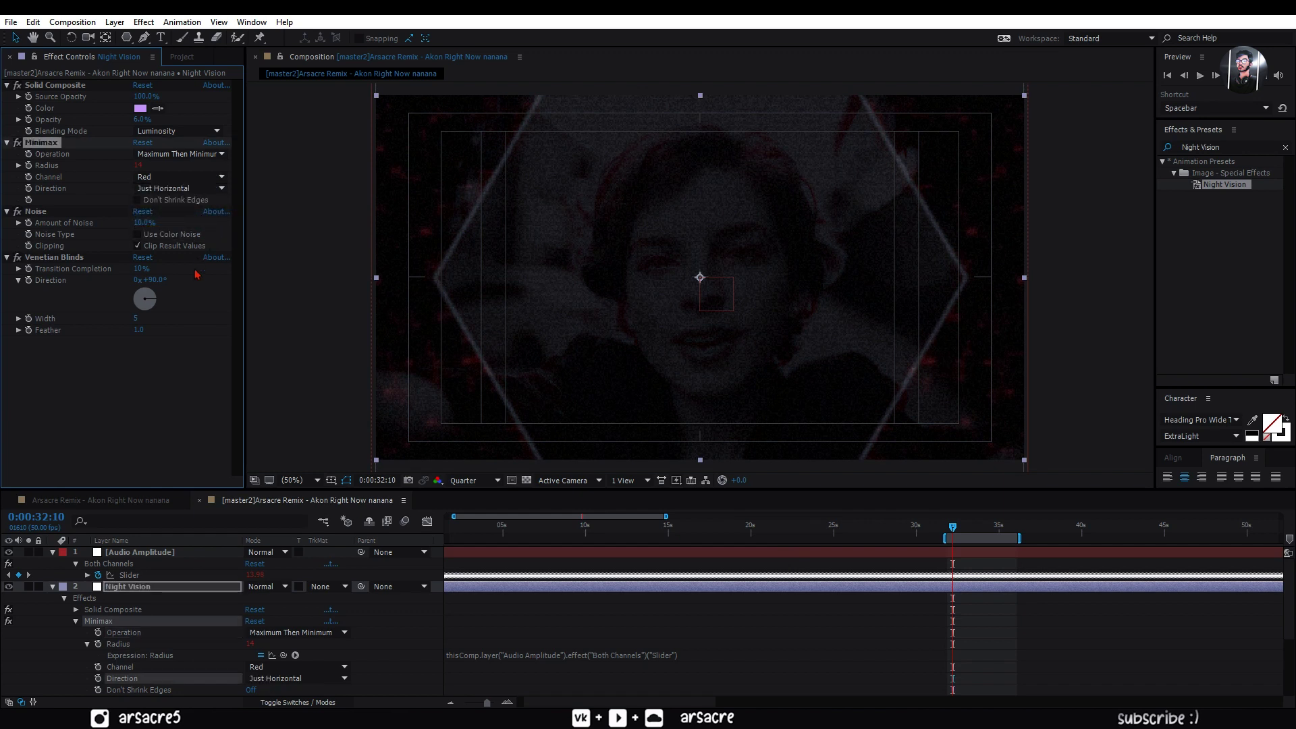
left_click_drag(964, 531, 926, 533)
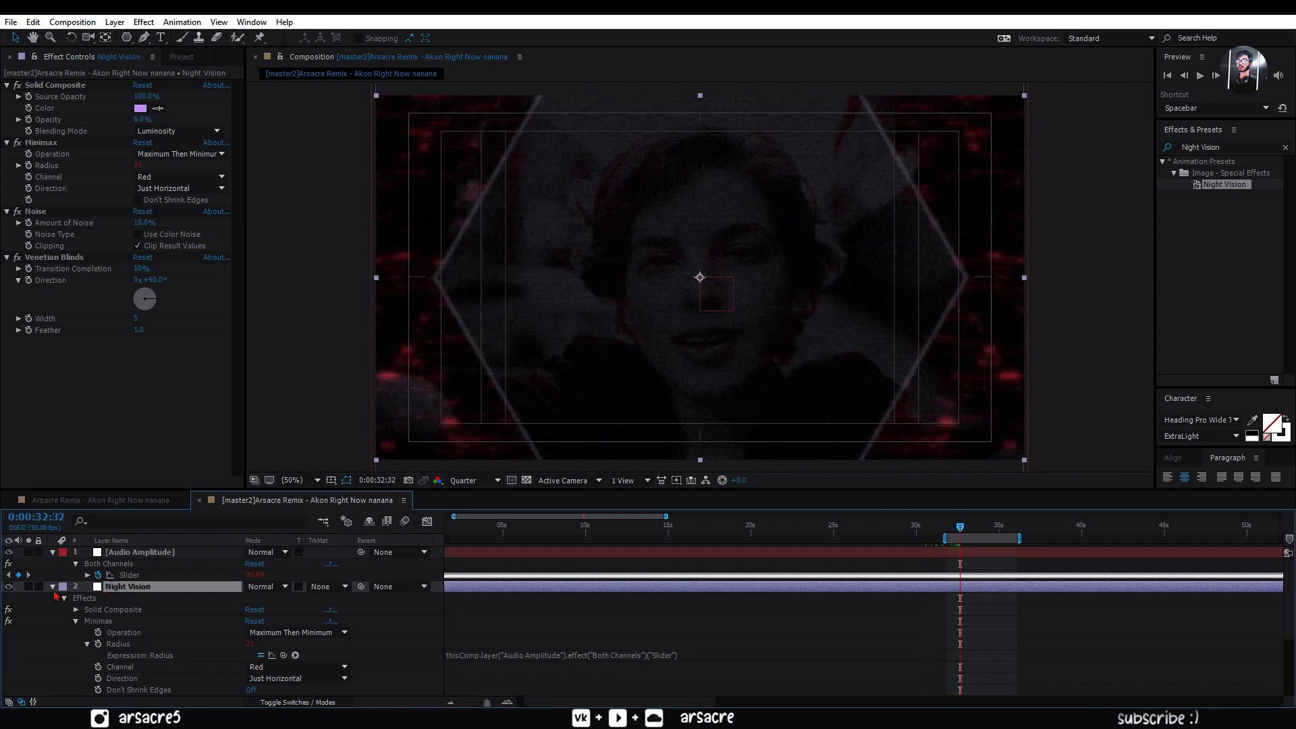
left_click(55, 593)
left_click(66, 599)
Create a new adjustment layer directly above Night Vision and name it Noise.
left_click(112, 590)
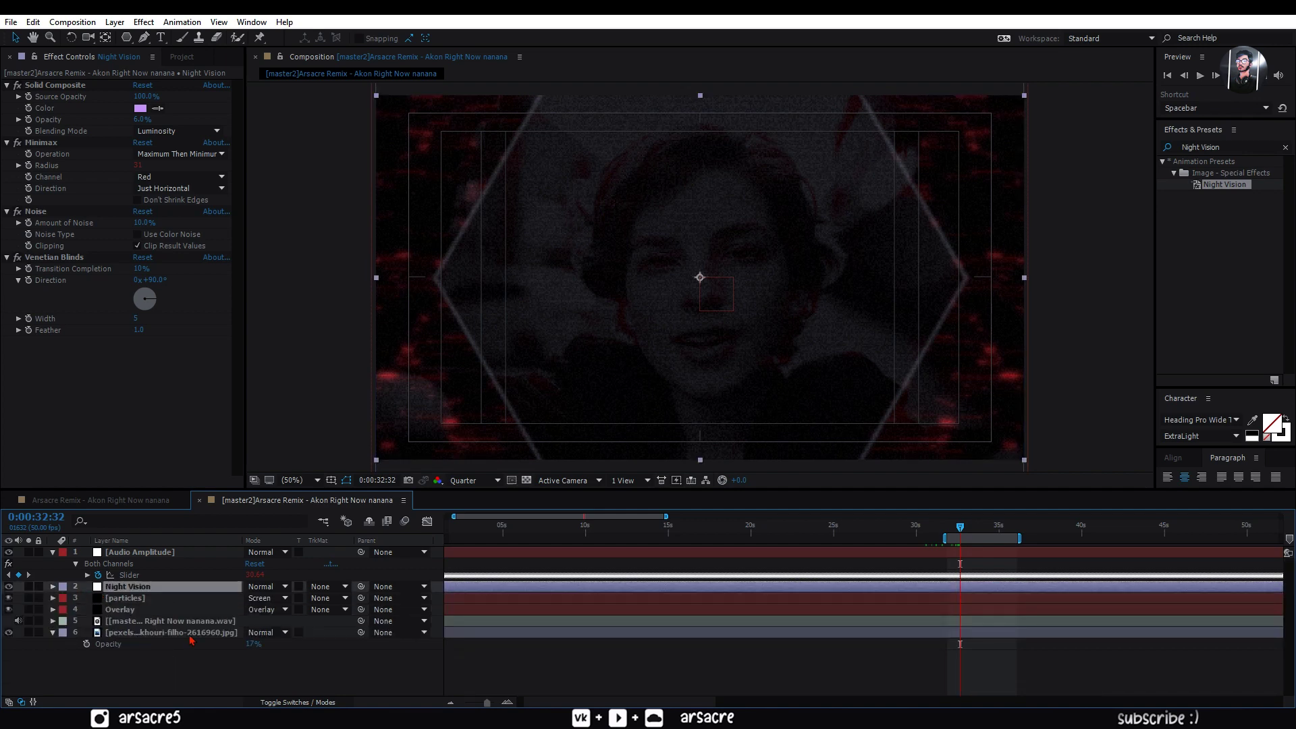
right_click(206, 532)
mouse_move(241, 547)
left_click(423, 648)
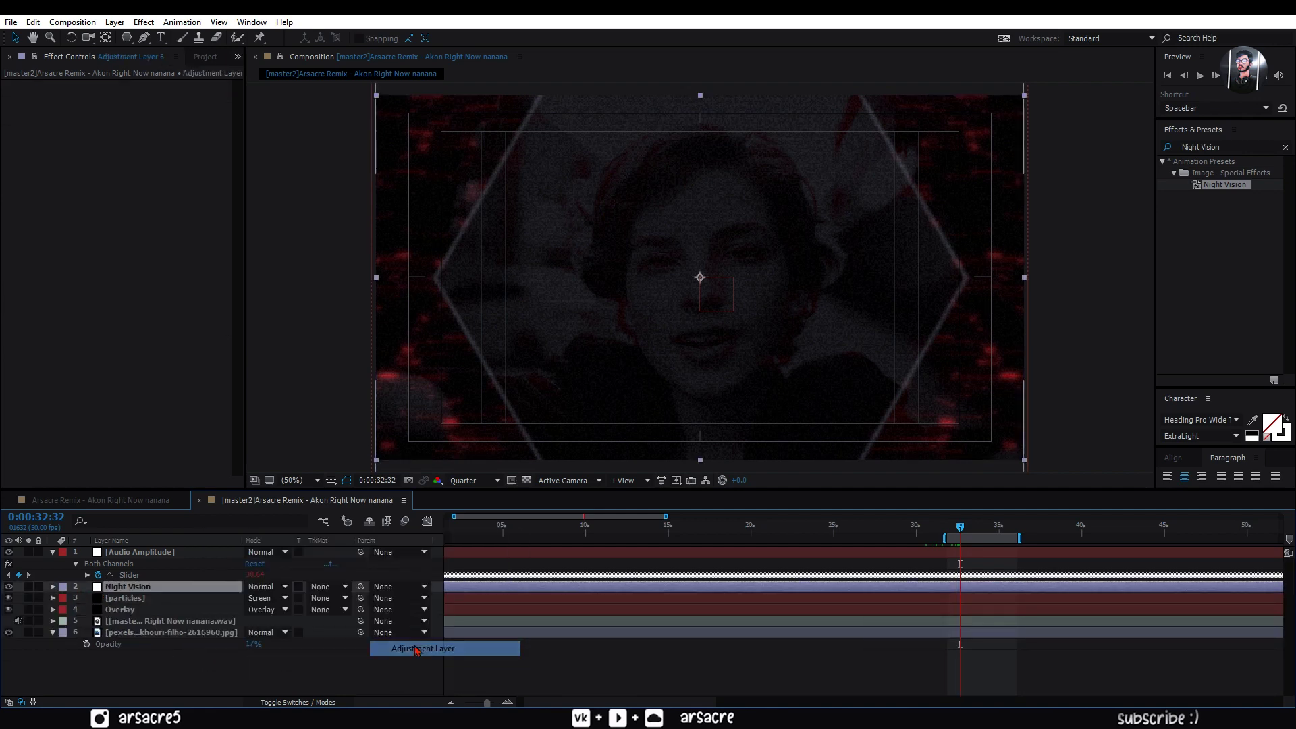
key("Return")
type("Noi")
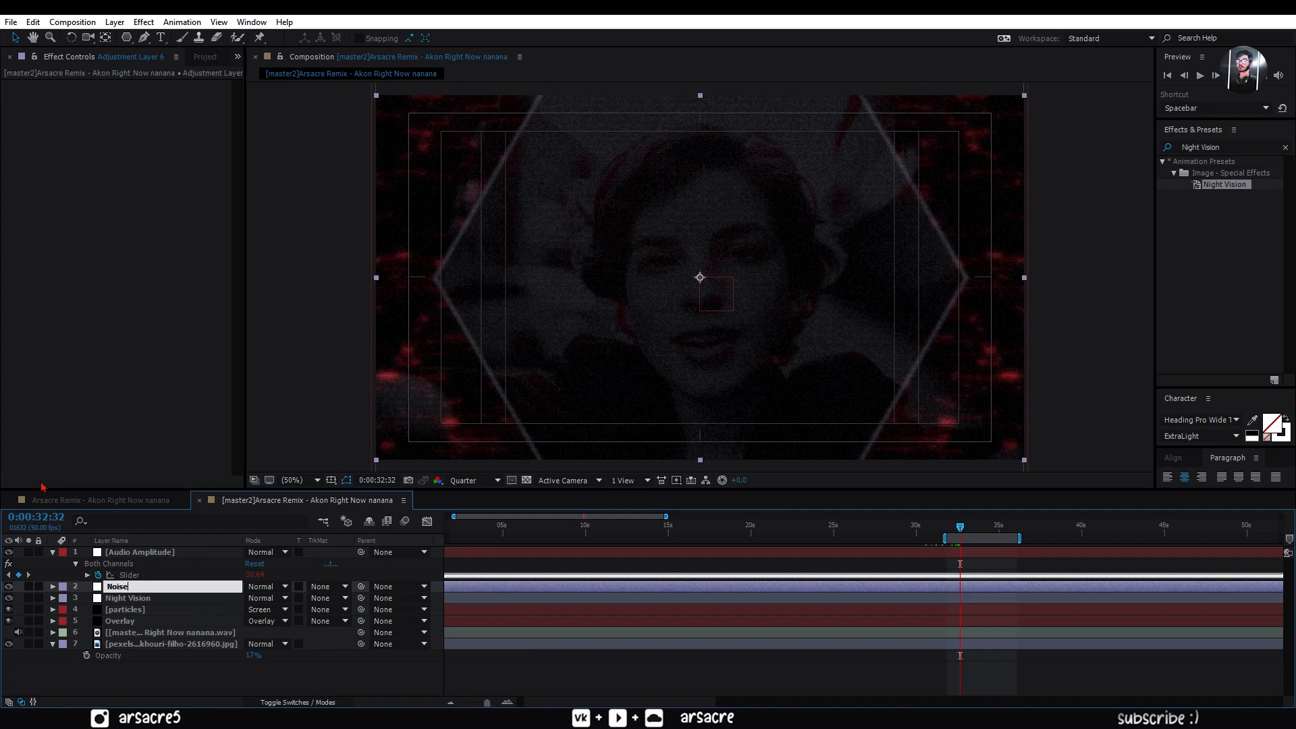
type("se")
Apply the Noise effect to the Noise layer, with Amount of Noise about 25% and Use Color Noise turned off.
left_click(1209, 147)
type("Noise")
left_click_drag(1202, 184, 162, 592)
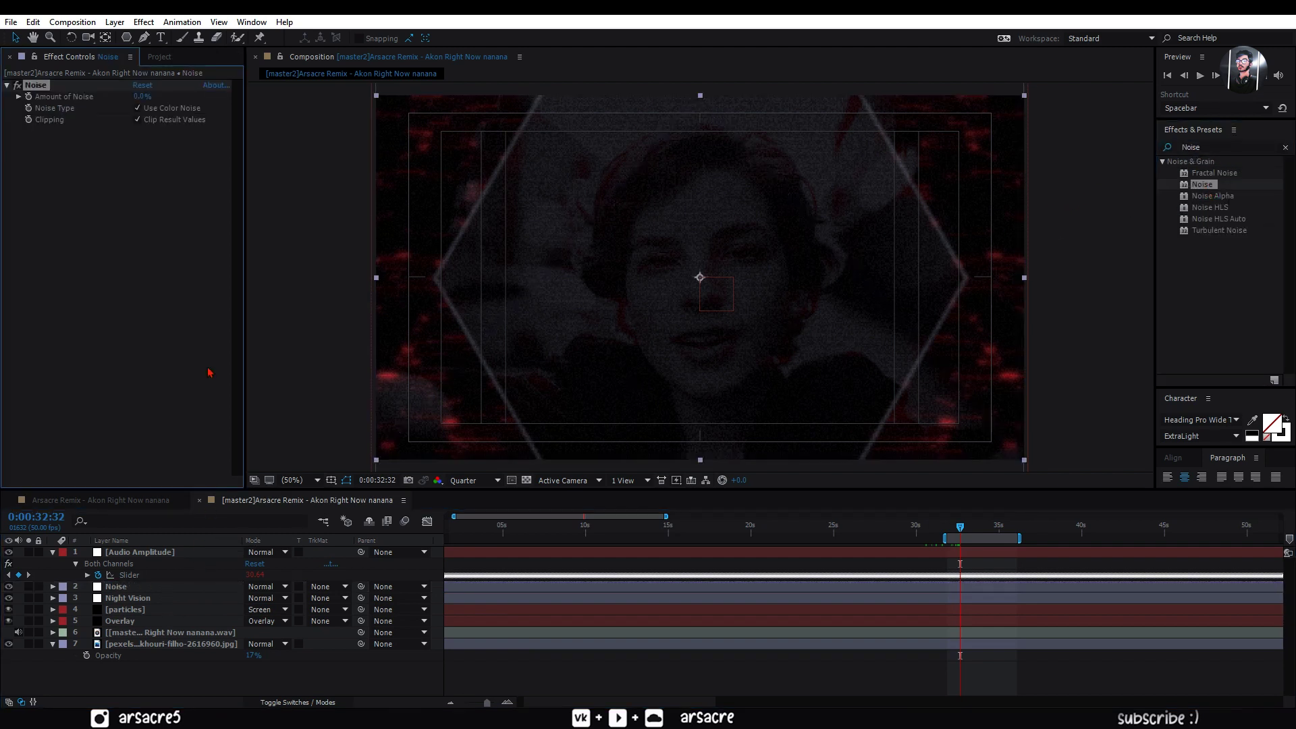
key("Return")
left_click(138, 108)
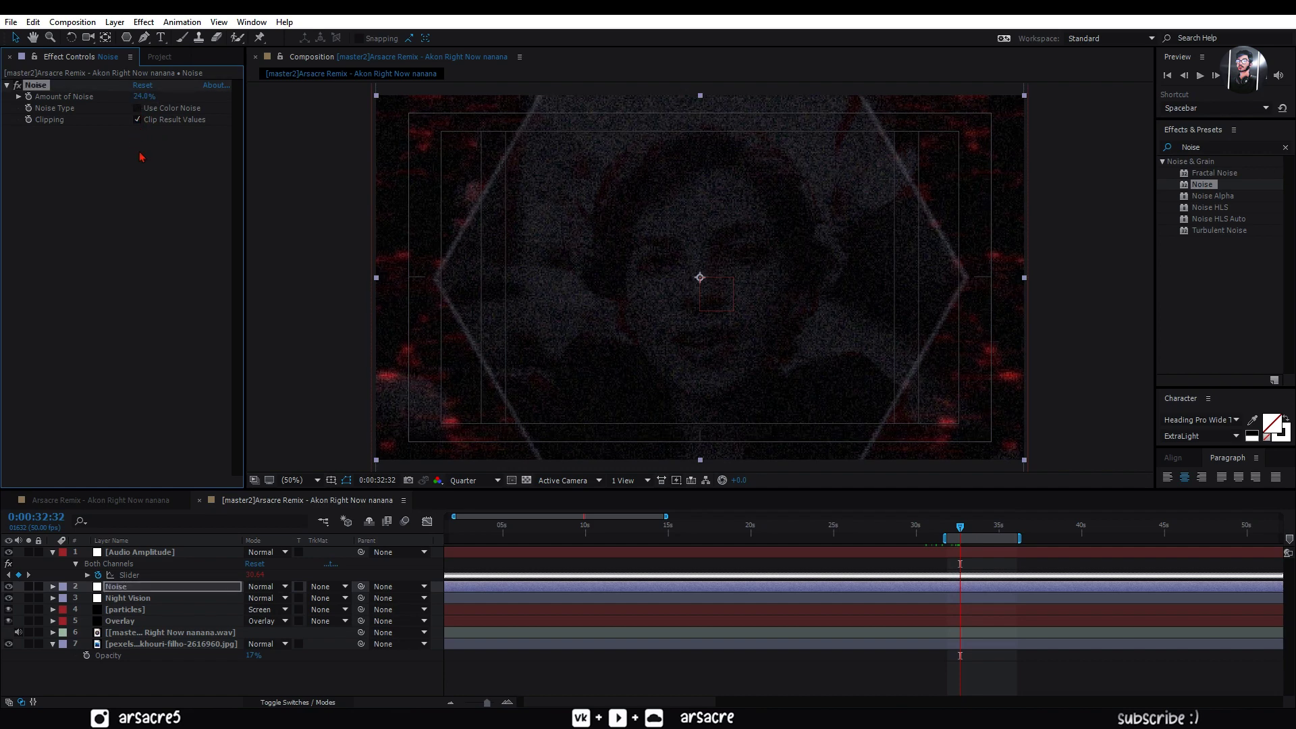
left_click(155, 319)
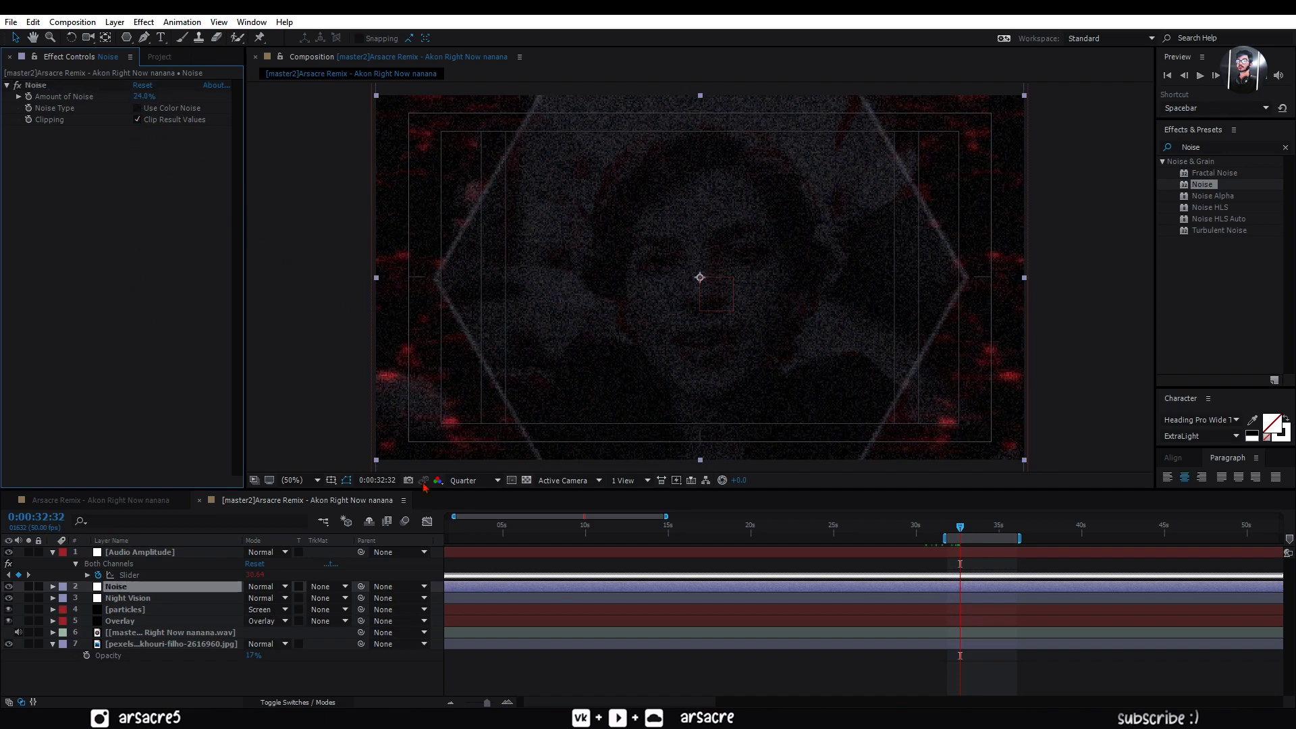
Set the composition's preview resolution to Third.
left_click(473, 480)
left_click(483, 546)
left_click(168, 665)
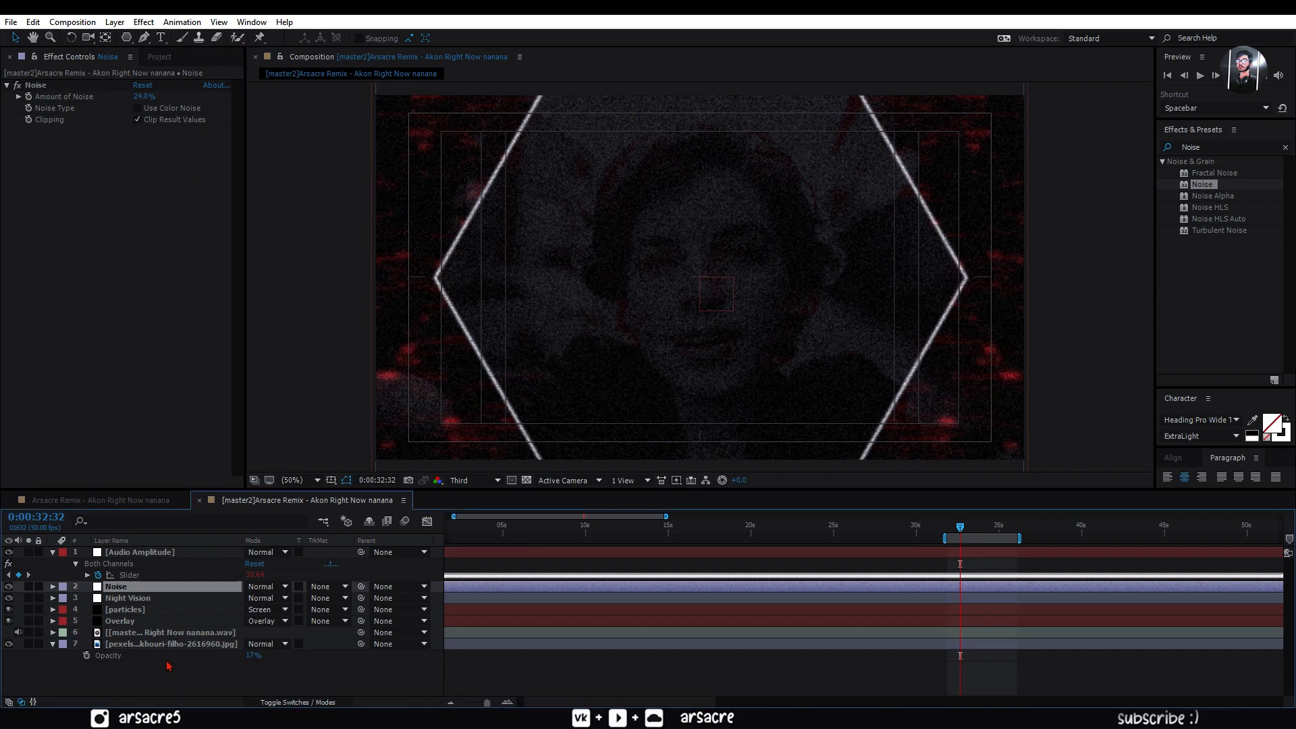
Create a new adjustment layer and name it Color Balance.
right_click(222, 681)
mouse_move(270, 544)
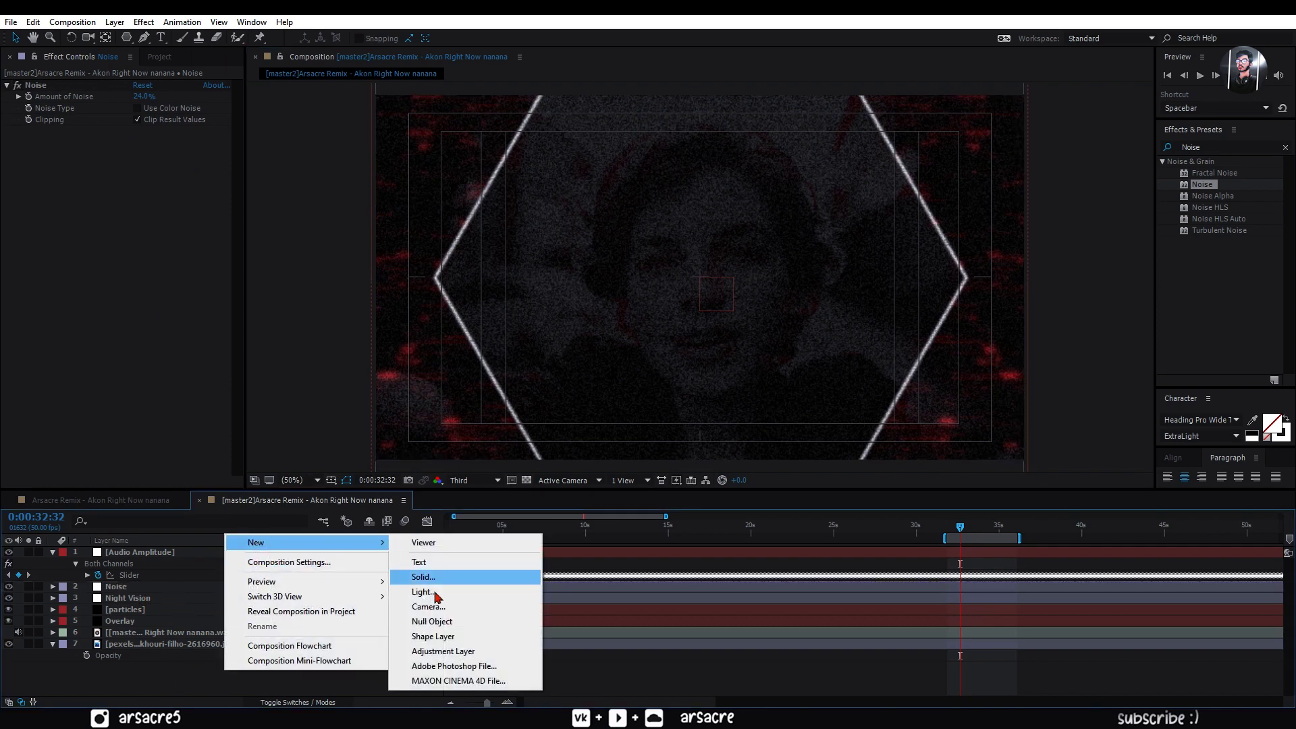
left_click(440, 652)
key("Return")
type("Color Balance")
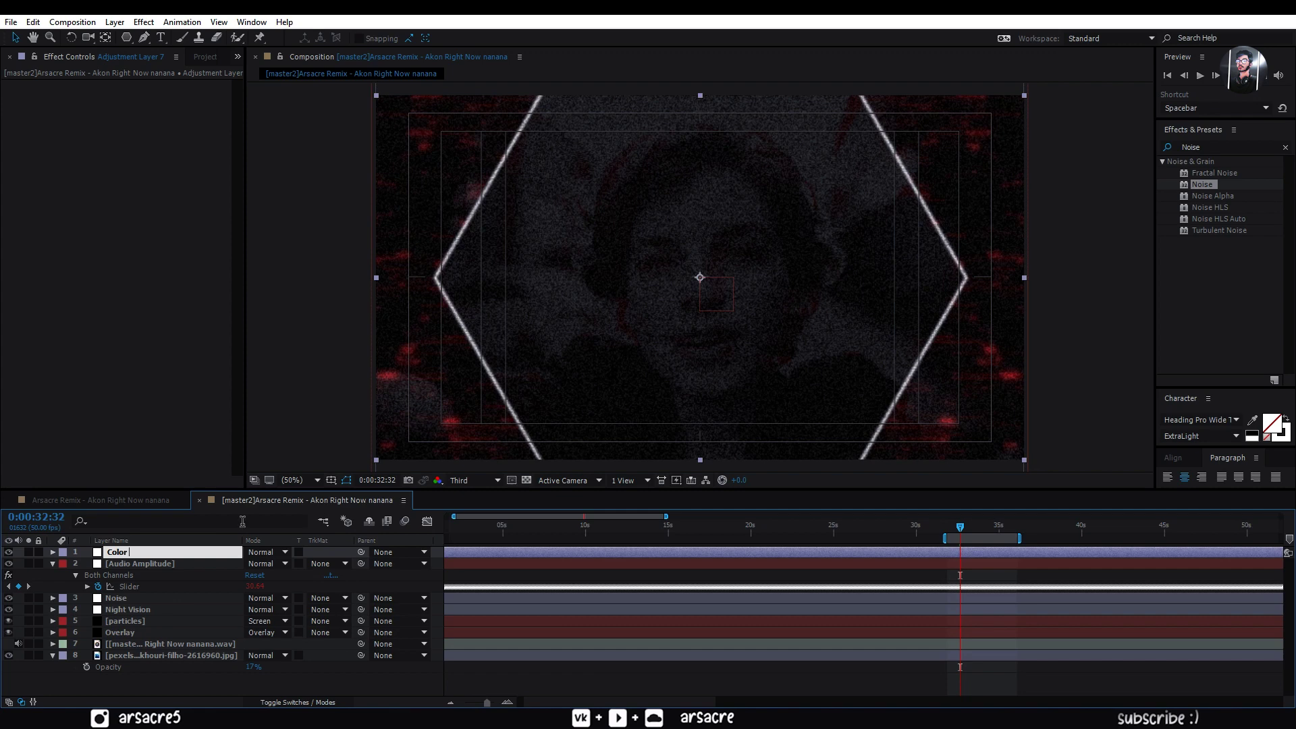
Find the Color Balance effect and apply it to the Color Balance adjustment layer.
left_click(1231, 146)
type("Color Balance")
left_click(1219, 185)
left_click_drag(1215, 173, 179, 530)
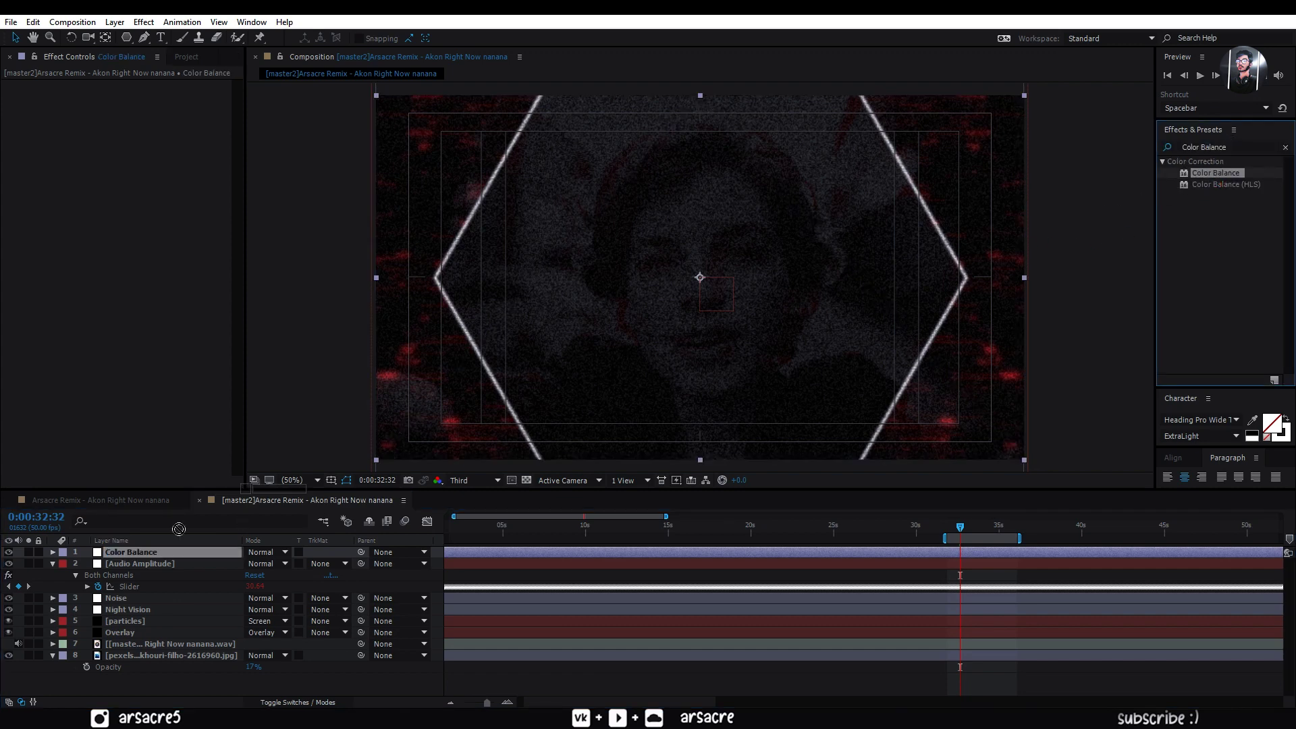
Move the Color Balance layer between the Audio Amplitude and Noise layers.
left_click(118, 608)
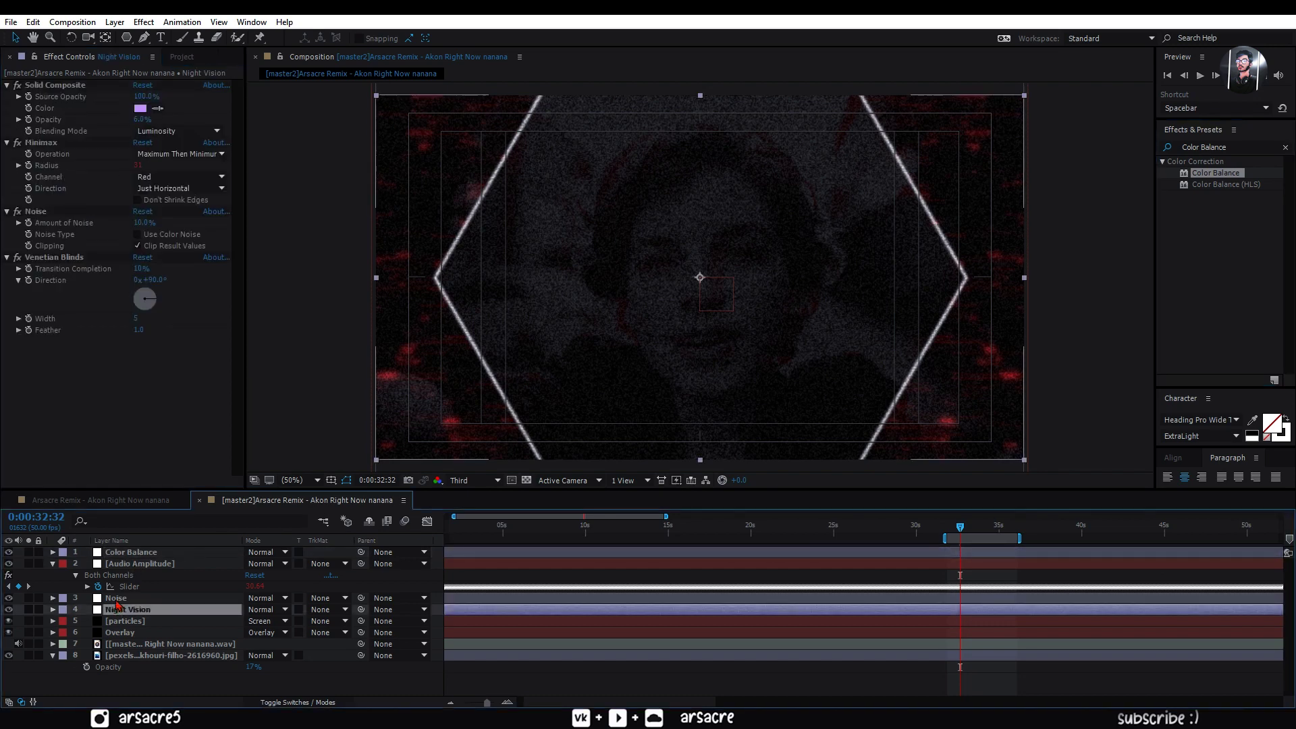
left_click(116, 600, "shift")
left_click_drag(118, 554, 125, 588)
Set Shadow Red Balance to -7, Shadow Green Balance to -5 and Midtone Green Balance to -3 on the Color Balance layer.
left_click_drag(138, 96, 144, 124)
left_click(155, 132)
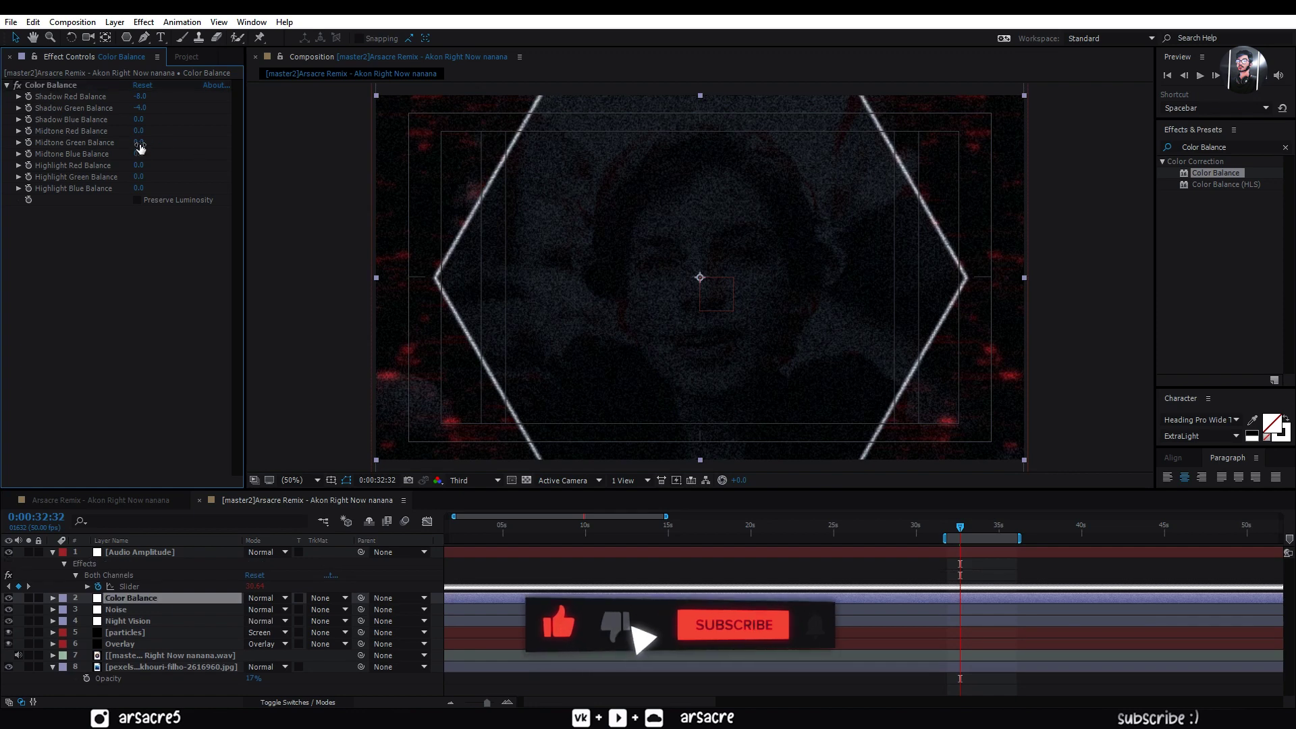
left_click(139, 145)
type("-3")
left_click(189, 361)
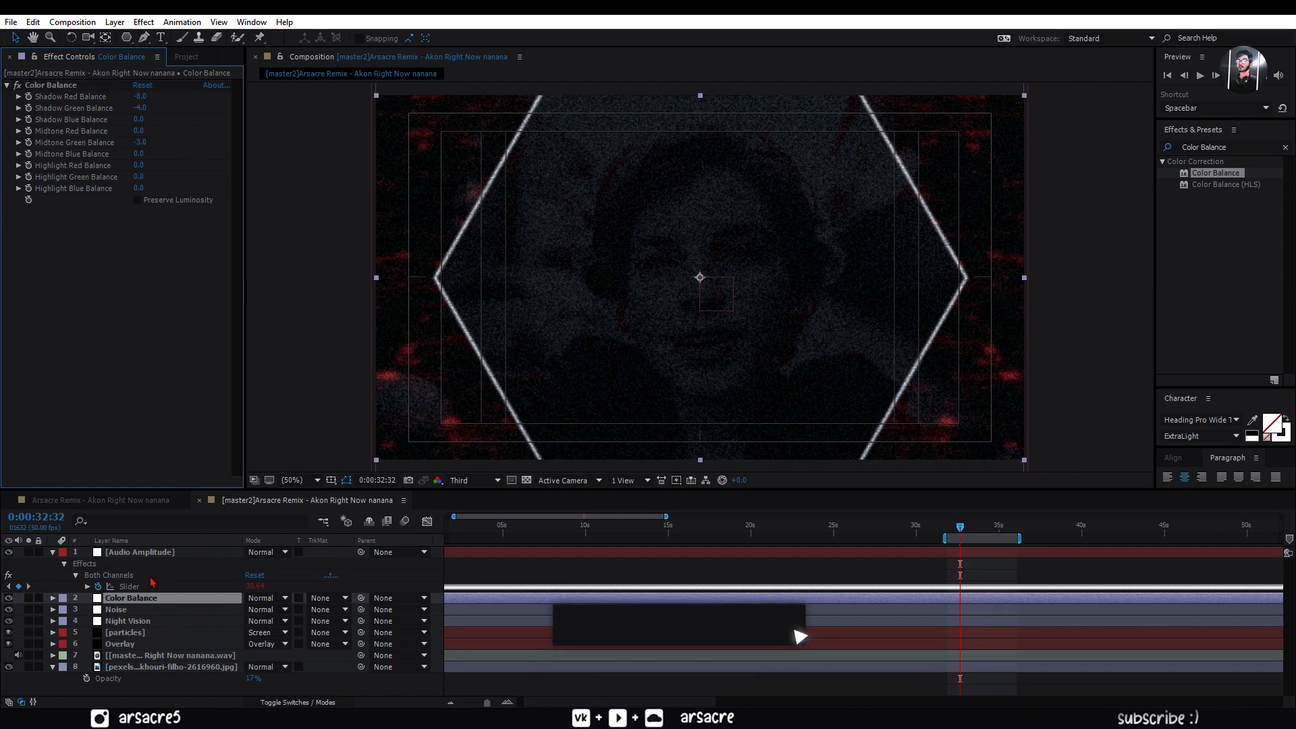
left_click(151, 598)
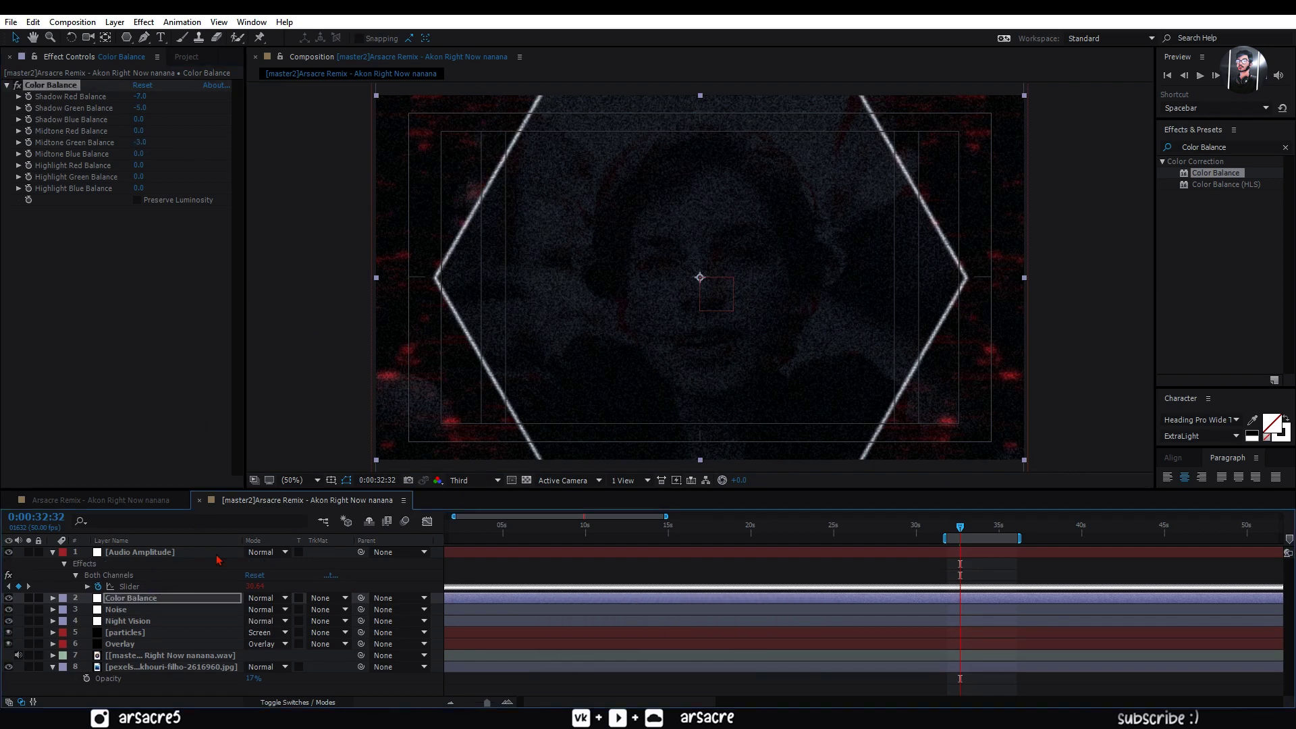
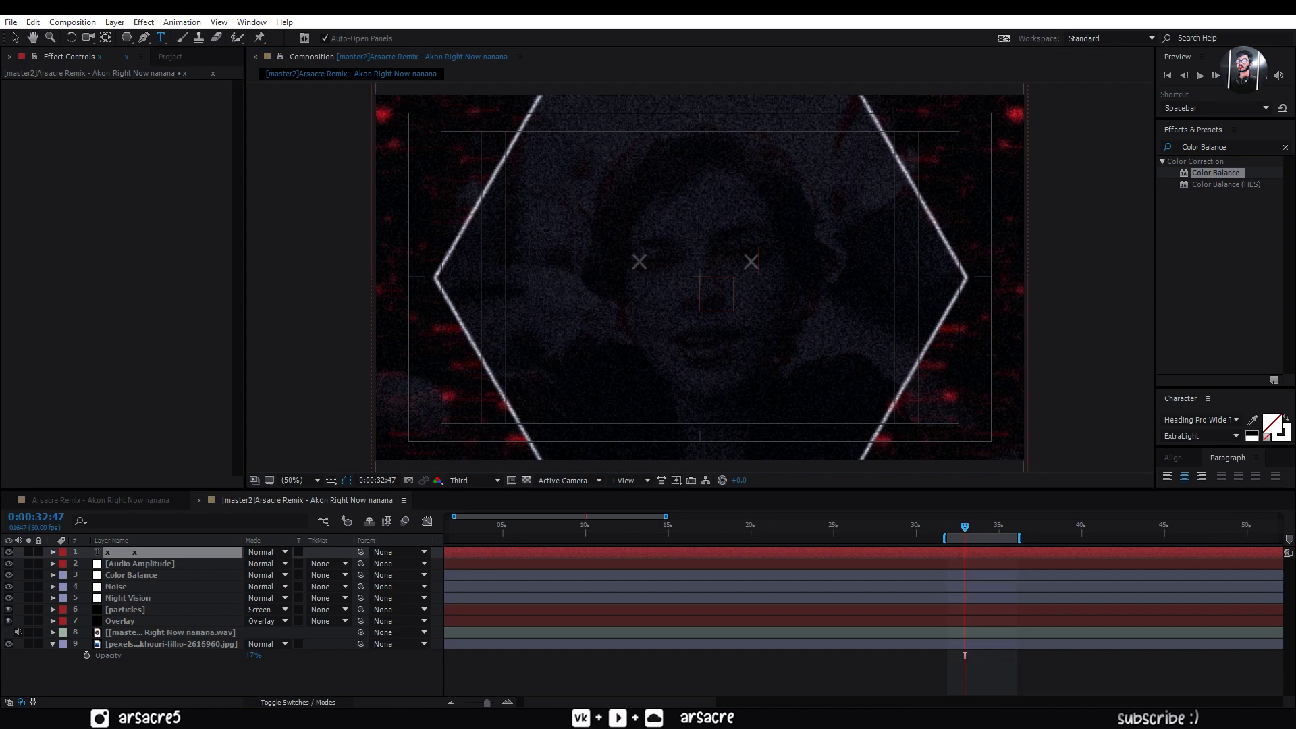
Change the font of the two-x text layer to GarageShockConde.
key("Return")
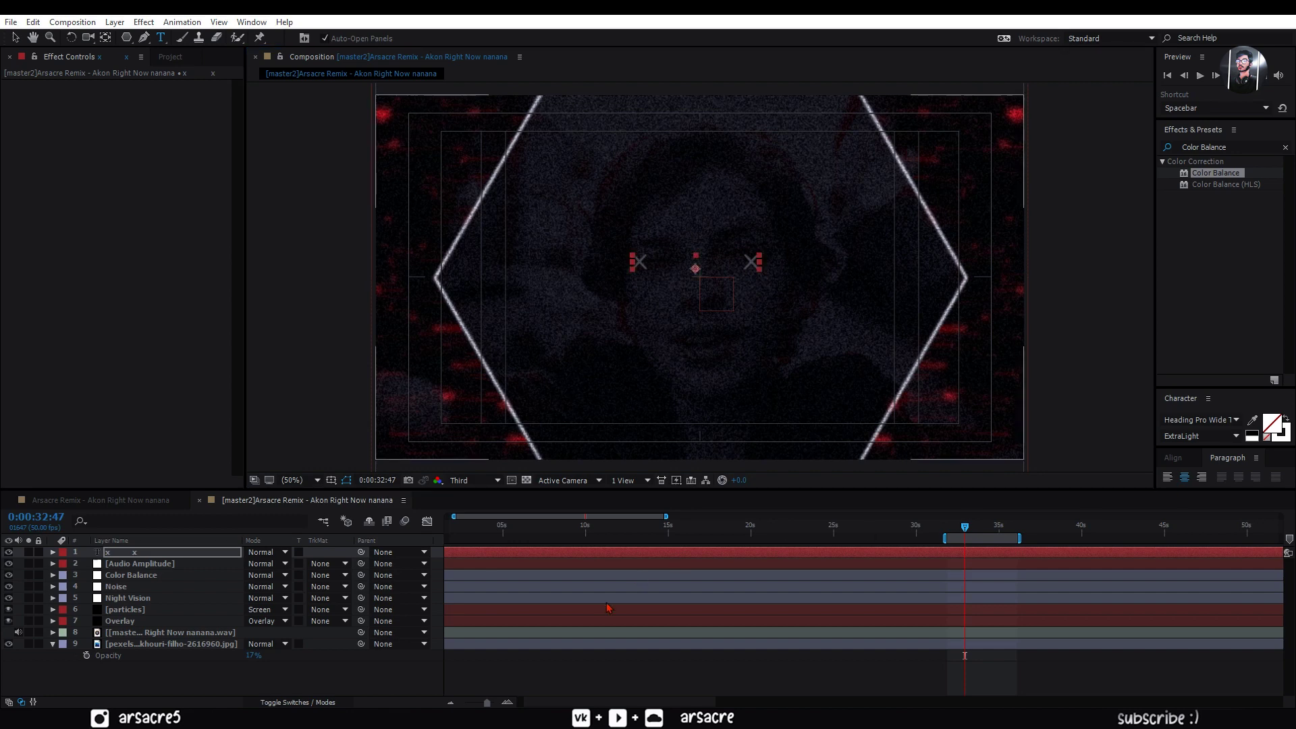
left_click(1200, 420)
type("GarageShockConde")
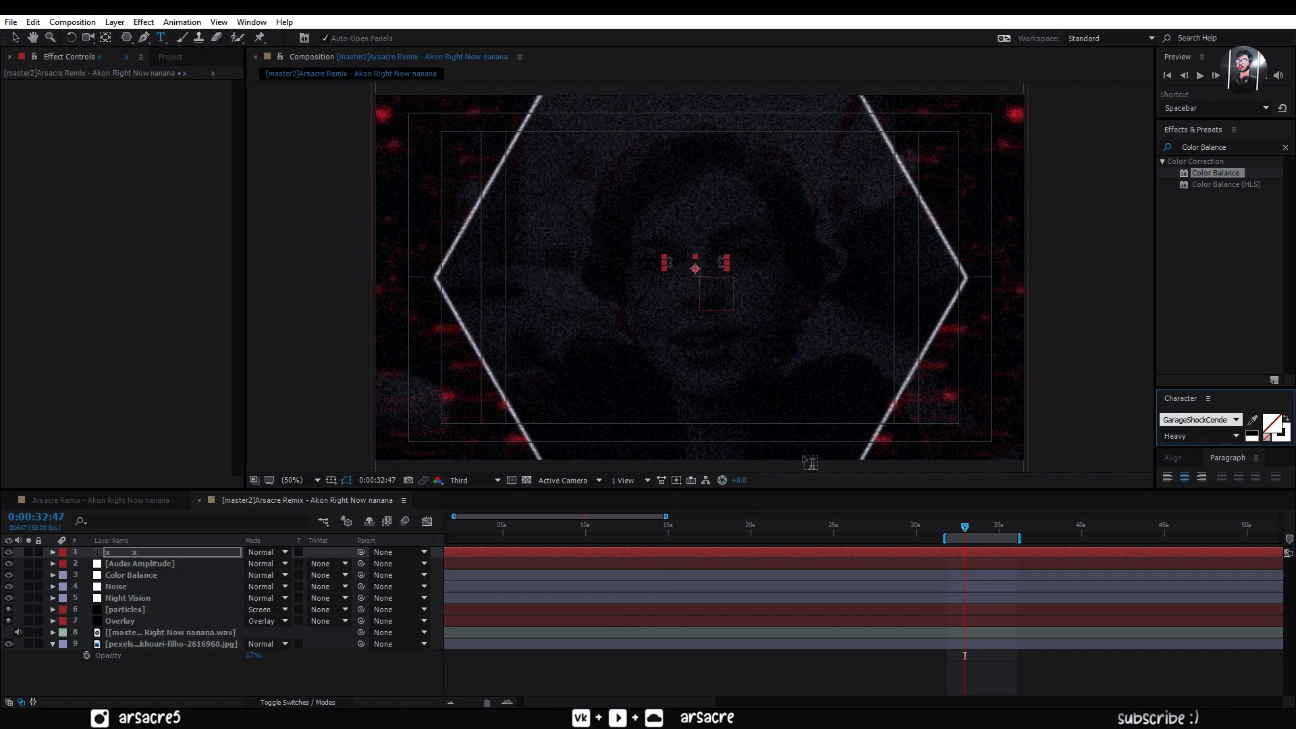
Enlarge the two-x text so the marks sit further apart over the portrait's eyes, and center its anchor point.
left_click(203, 552)
key("v")
left_click_drag(727, 257, 819, 237)
key("ctrl+alt+Home")
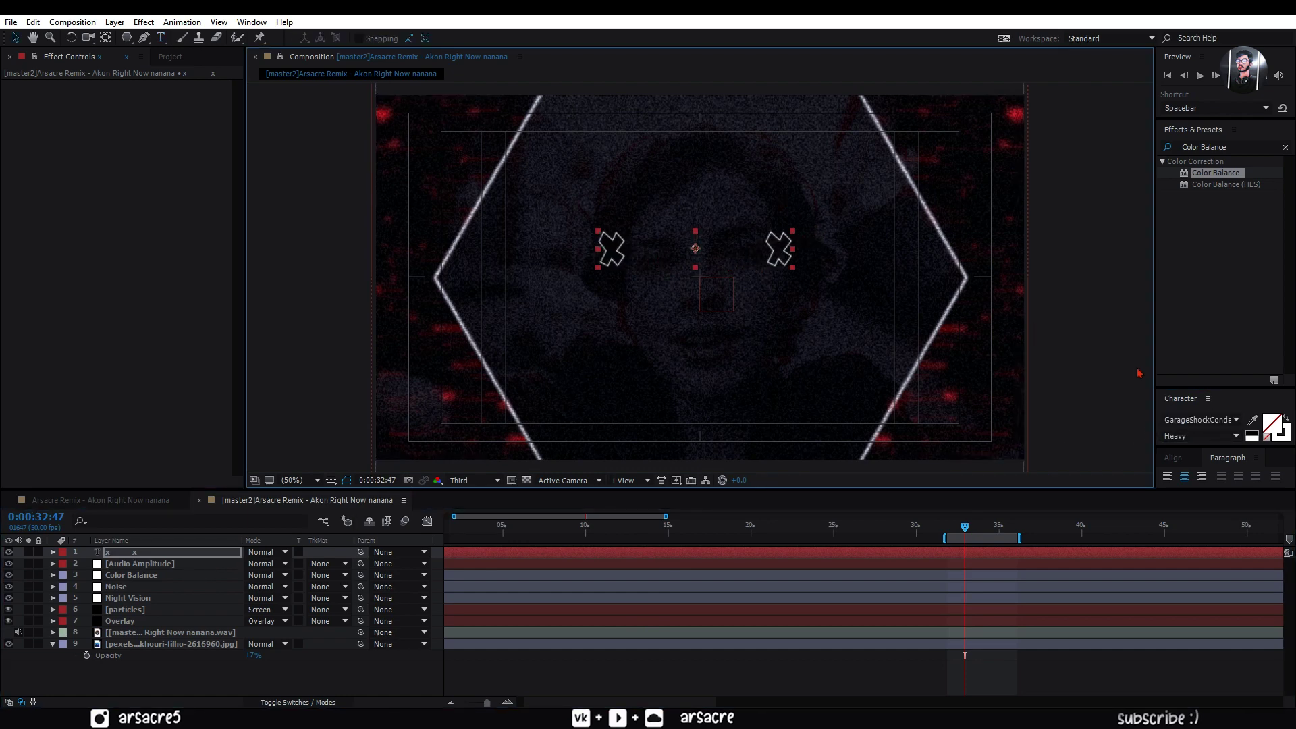
Find the Glow effect, apply it to the two-x text layer, and clear the effect search.
left_click_drag(1257, 378, 1258, 324)
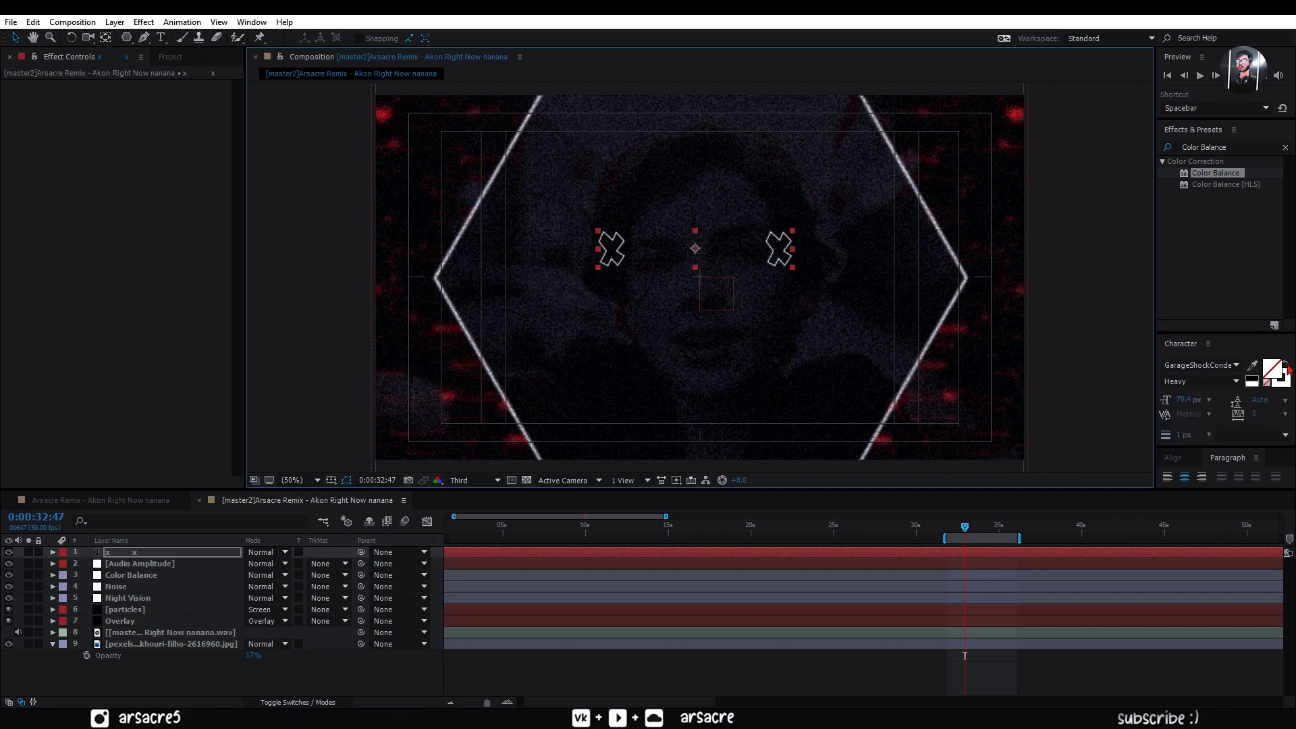
left_click(1208, 146)
type("glow")
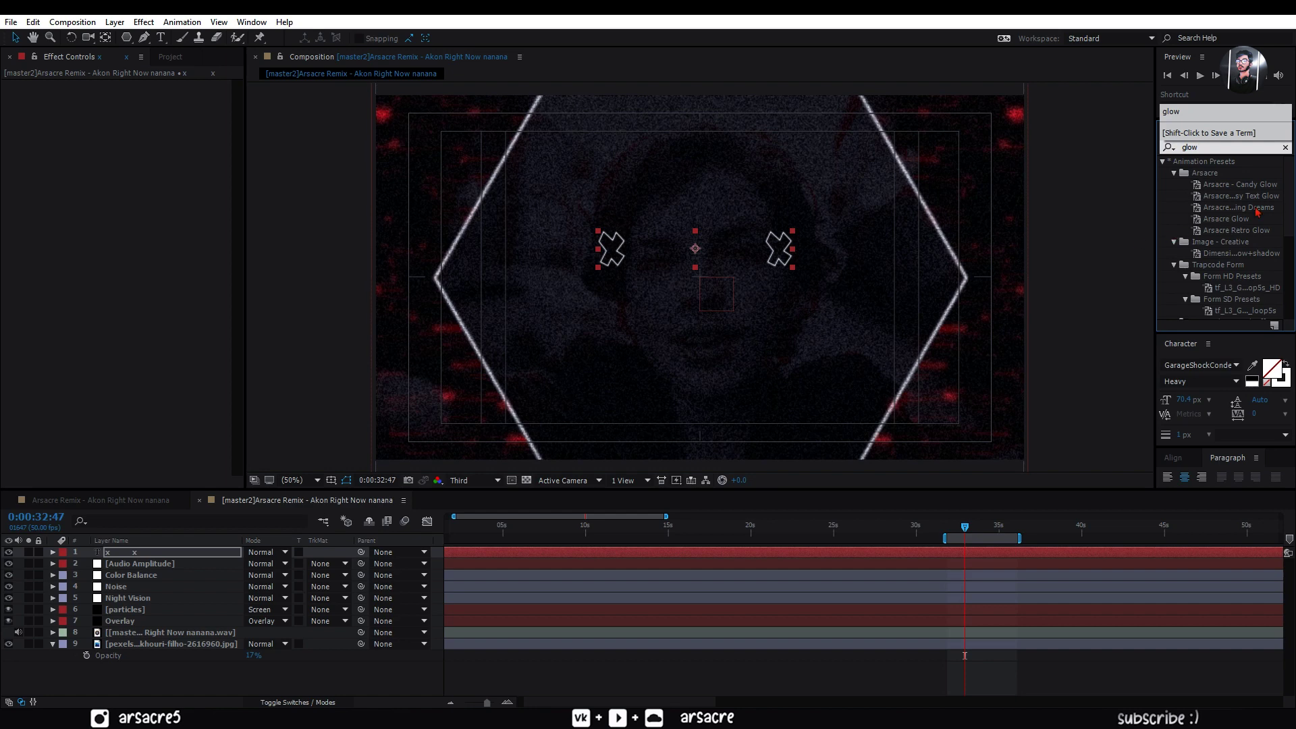
left_click_drag(1291, 203, 1233, 336)
left_click_drag(1192, 291, 659, 252)
left_click(1286, 148)
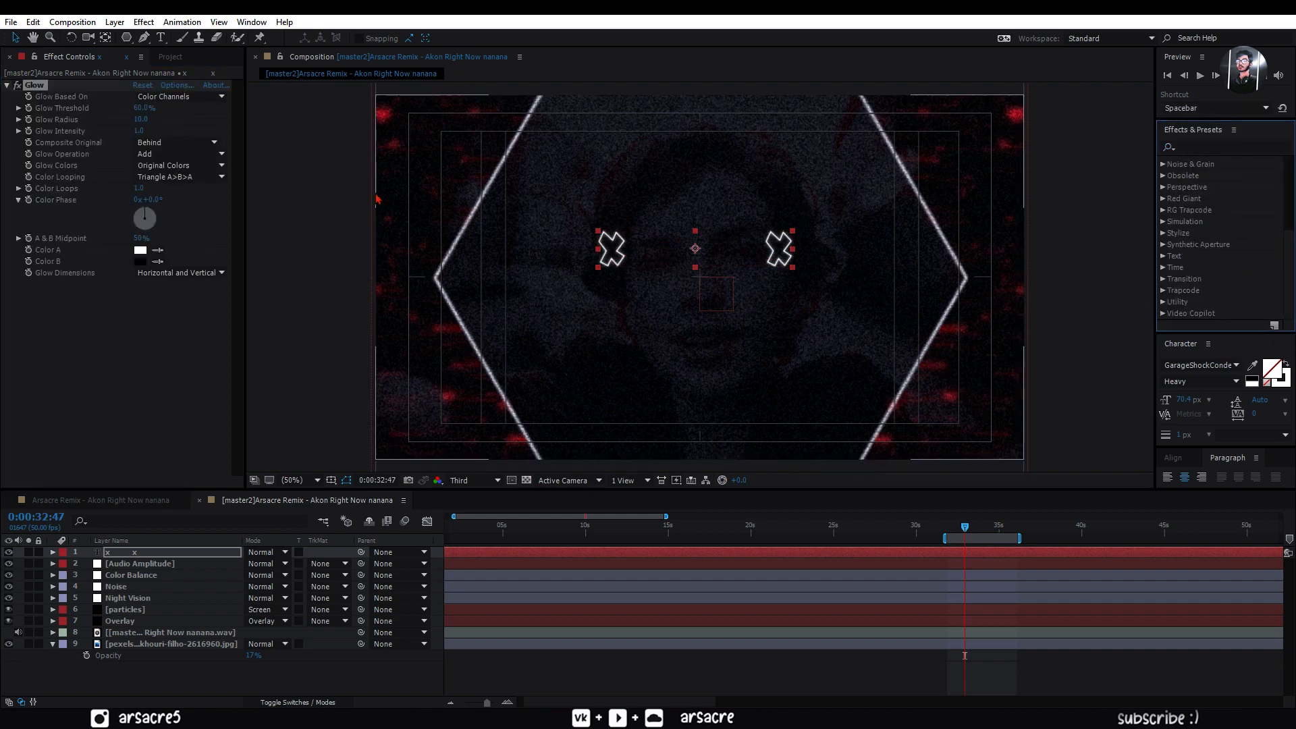
Set the Glow effect's Glow Colors to A & B Colors and its Glow Threshold to 80%.
left_click(179, 165)
left_click(178, 195)
left_click(141, 109)
type("80")
key("Return")
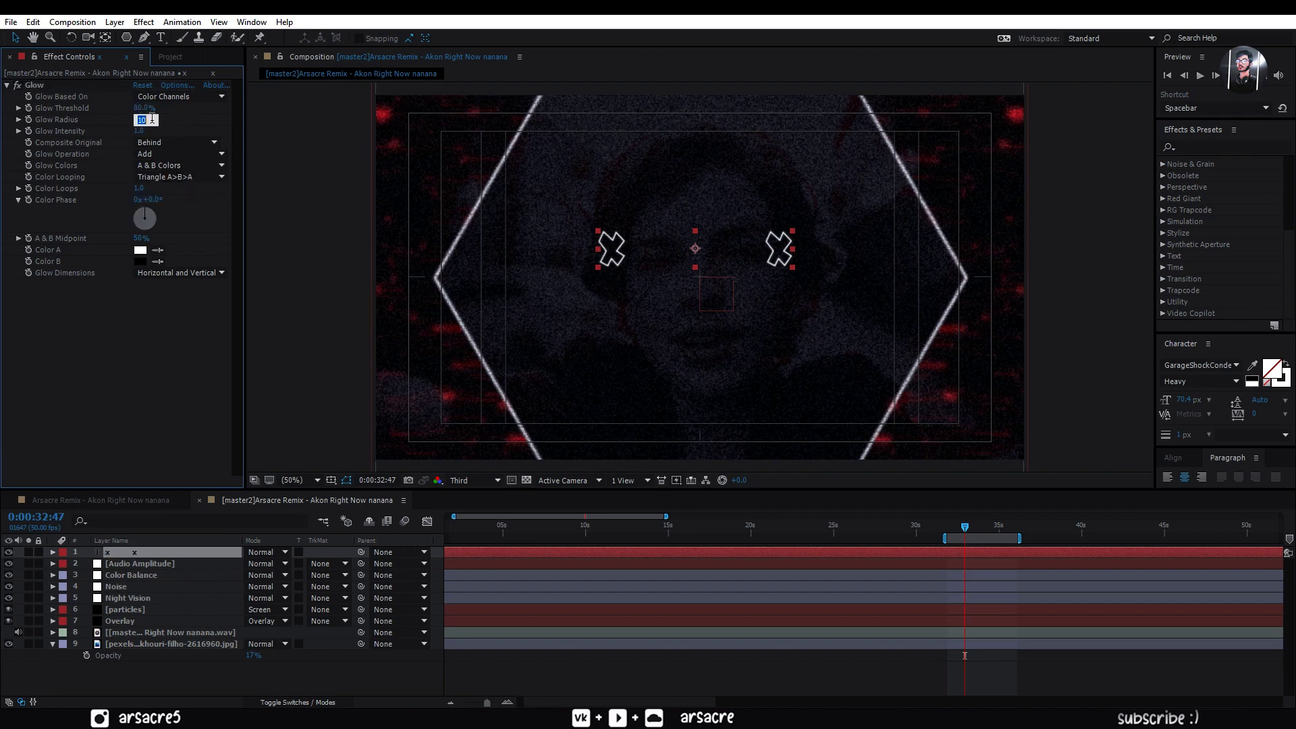
key("Return")
Set the glow's Color A and Color B to bright red, and raise the Glow Radius.
left_click(145, 251)
left_click_drag(935, 451, 983, 439)
key("Return")
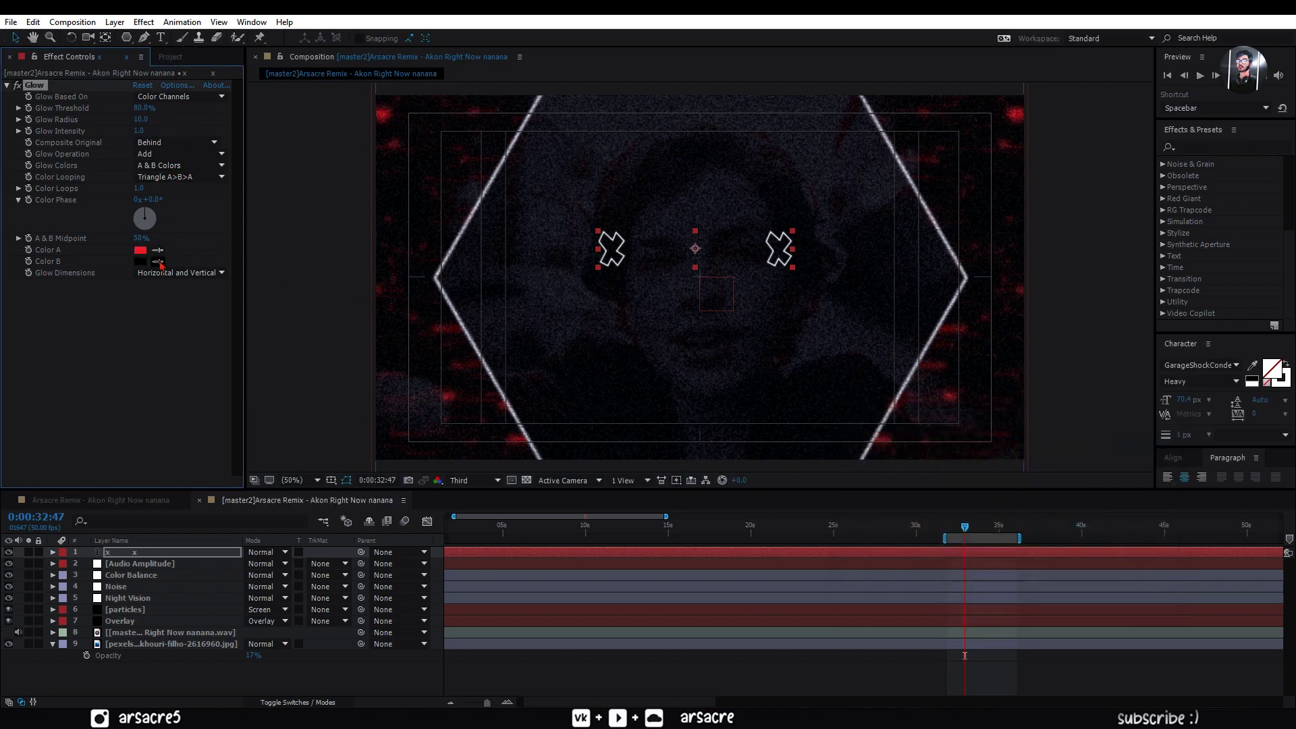
left_click(140, 250)
left_click(140, 261)
left_click_drag(970, 450, 983, 464)
key("Return")
left_click_drag(141, 119, 202, 120)
Move the two-x text layer beneath Night Vision and link its Glow Radius to the Audio Amplitude layer's Both Channels Slider by expression.
left_click_drag(128, 552, 132, 604)
left_click(132, 553)
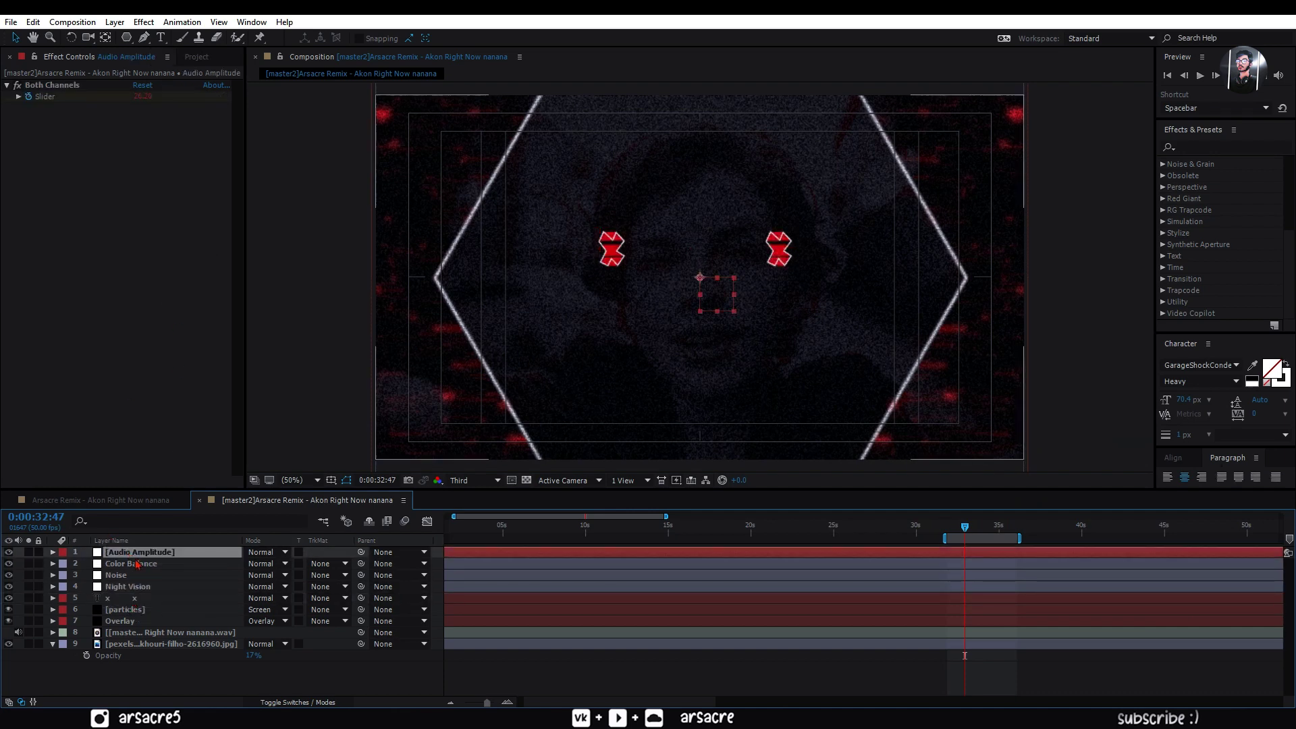
key("u")
left_click(122, 622)
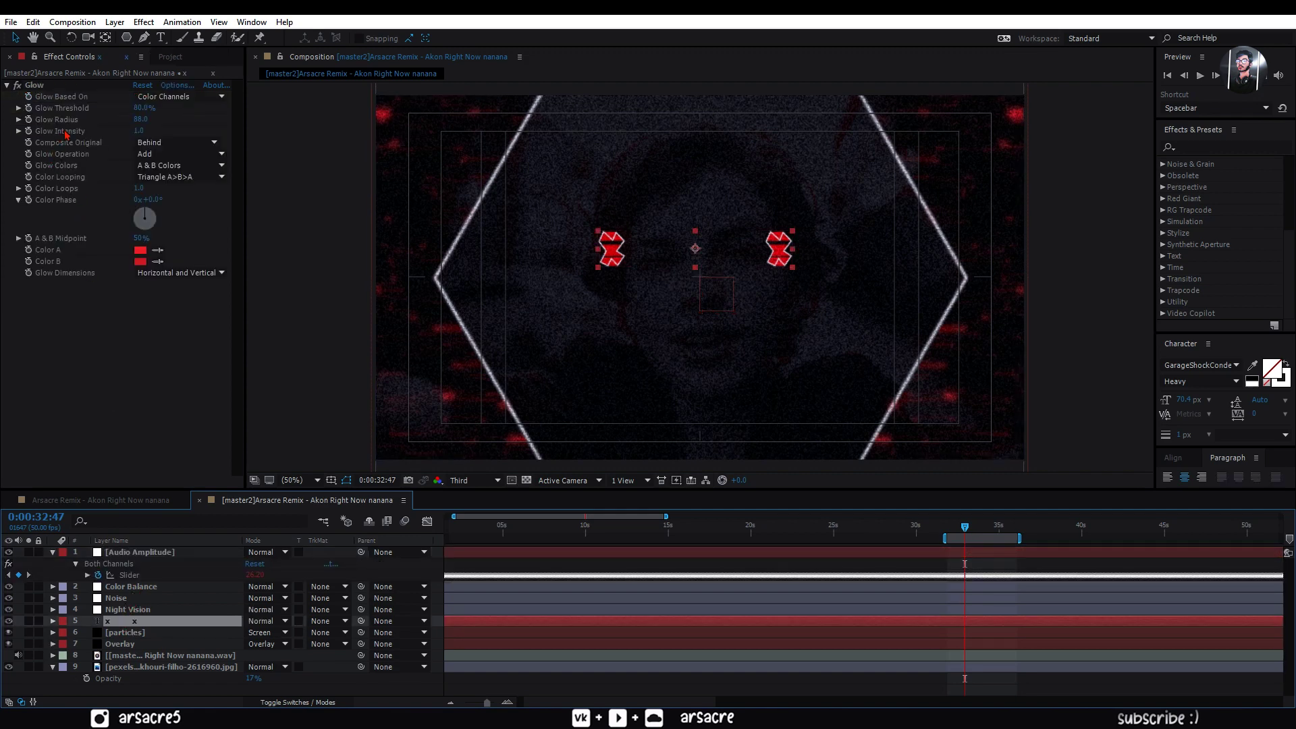
left_click(29, 119, "alt")
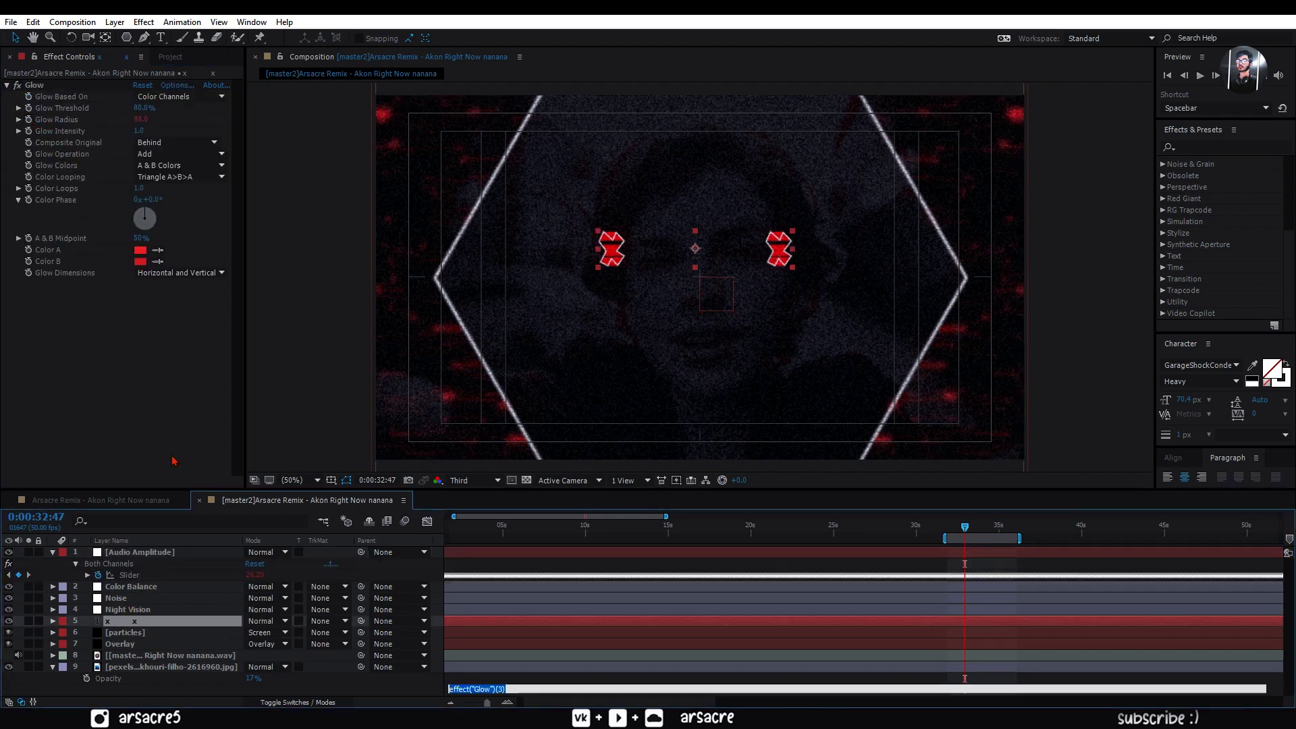
left_click_drag(284, 689, 128, 564)
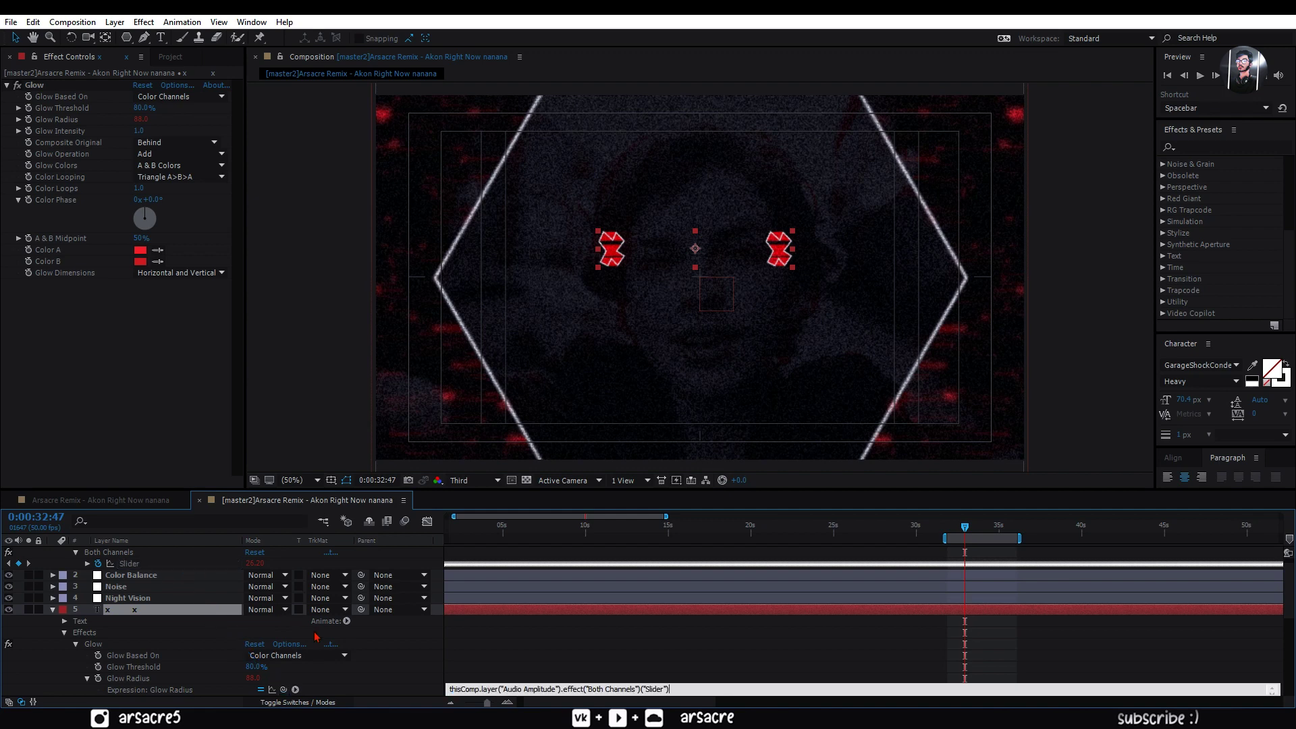
left_click(840, 540)
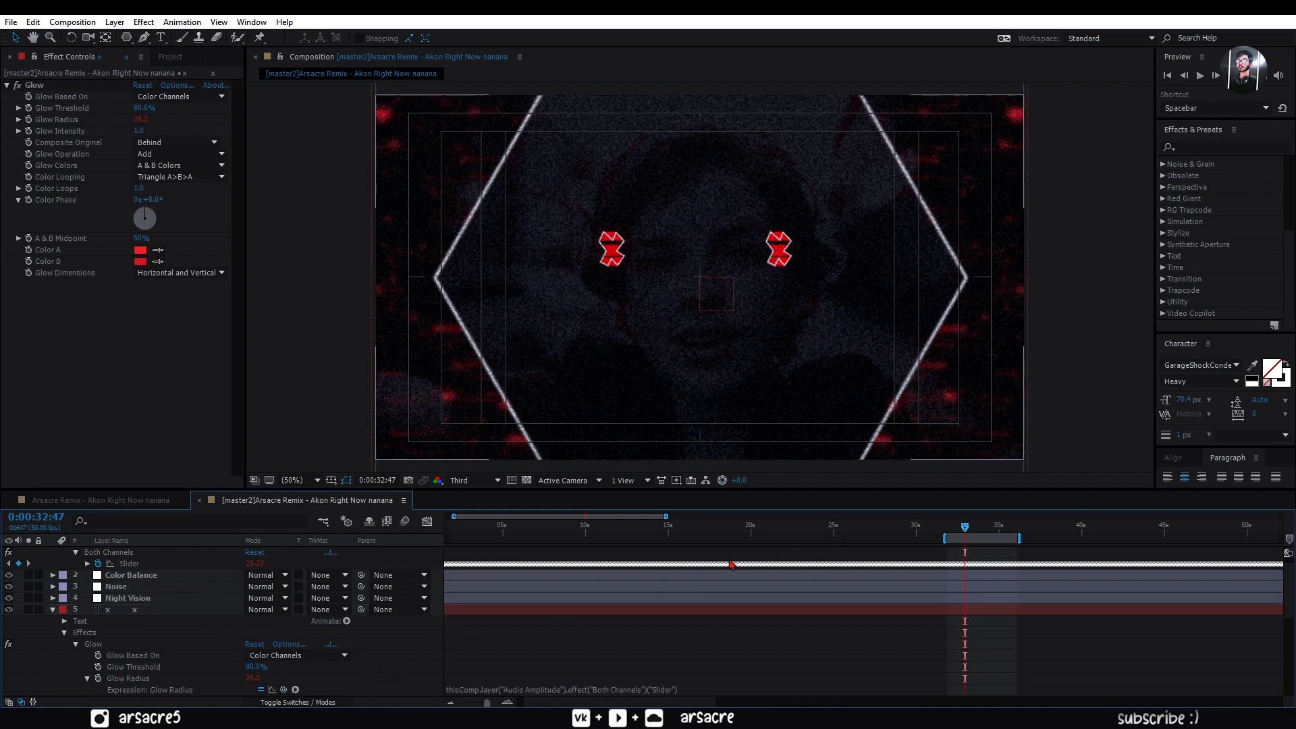
left_click(387, 636)
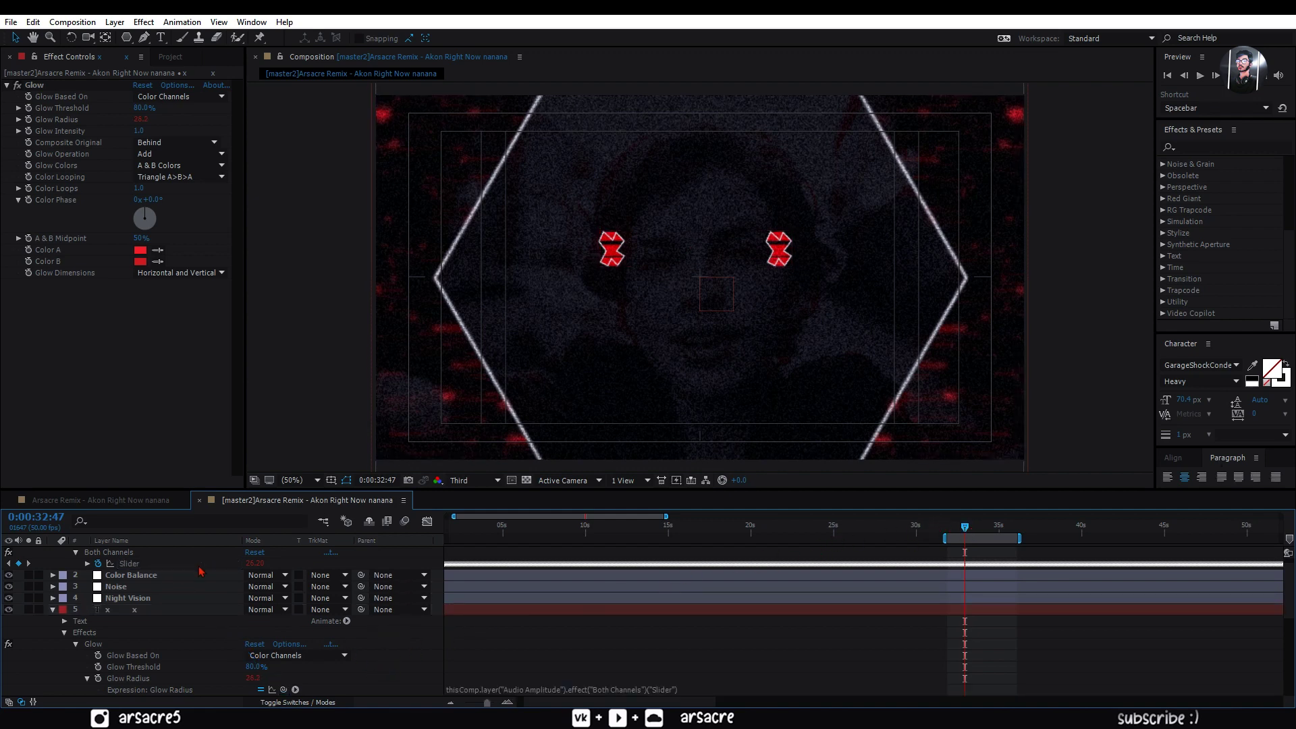
Shrink the two-x text, tilt it slightly to match the face, and reposition it near the portrait's eyes.
left_click(766, 264)
mouse_move(792, 232)
left_mouse_down()
mouse_move(777, 243)
mouse_move(791, 237)
left_mouse_up()
key("w")
key("v")
left_click_drag(751, 249, 764, 257)
Delete a space between the two x marks and enlarge the text layer.
key("ctrl+t")
left_click(759, 257)
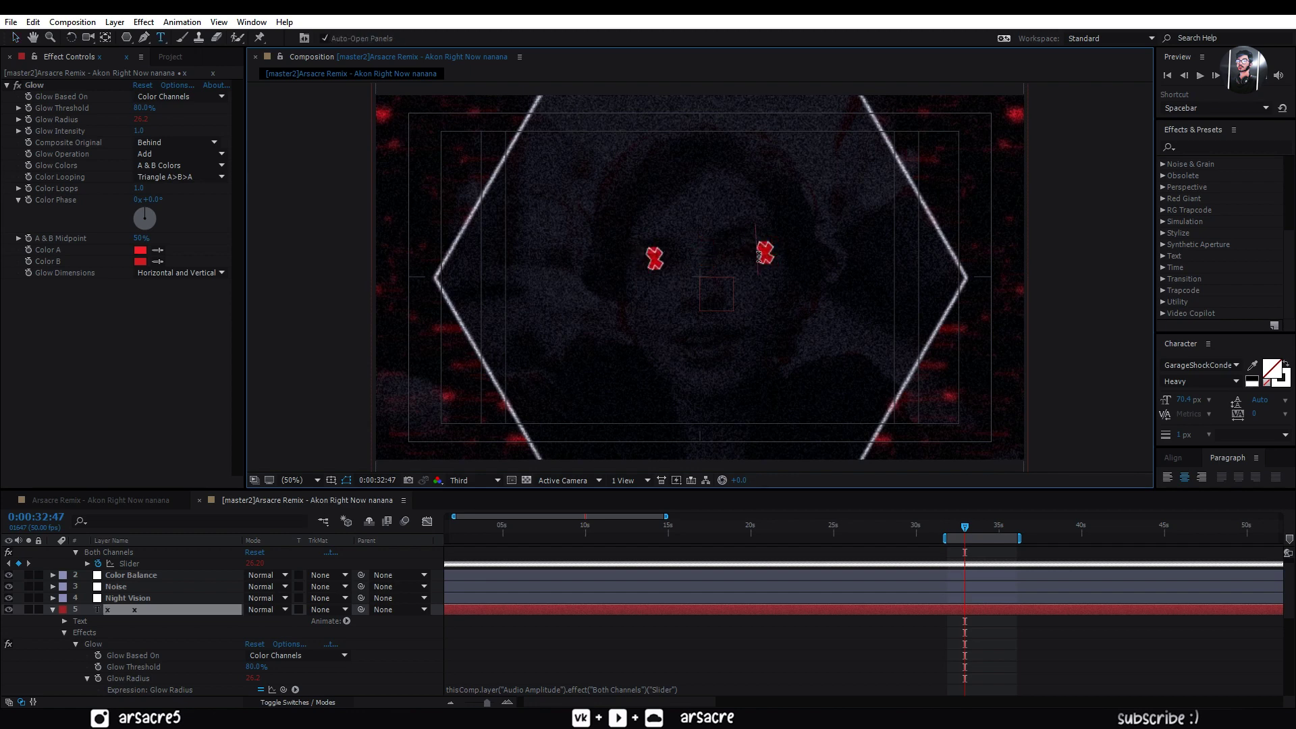
key("BackSpace")
key("KP_Enter")
left_click_drag(758, 253, 786, 232)
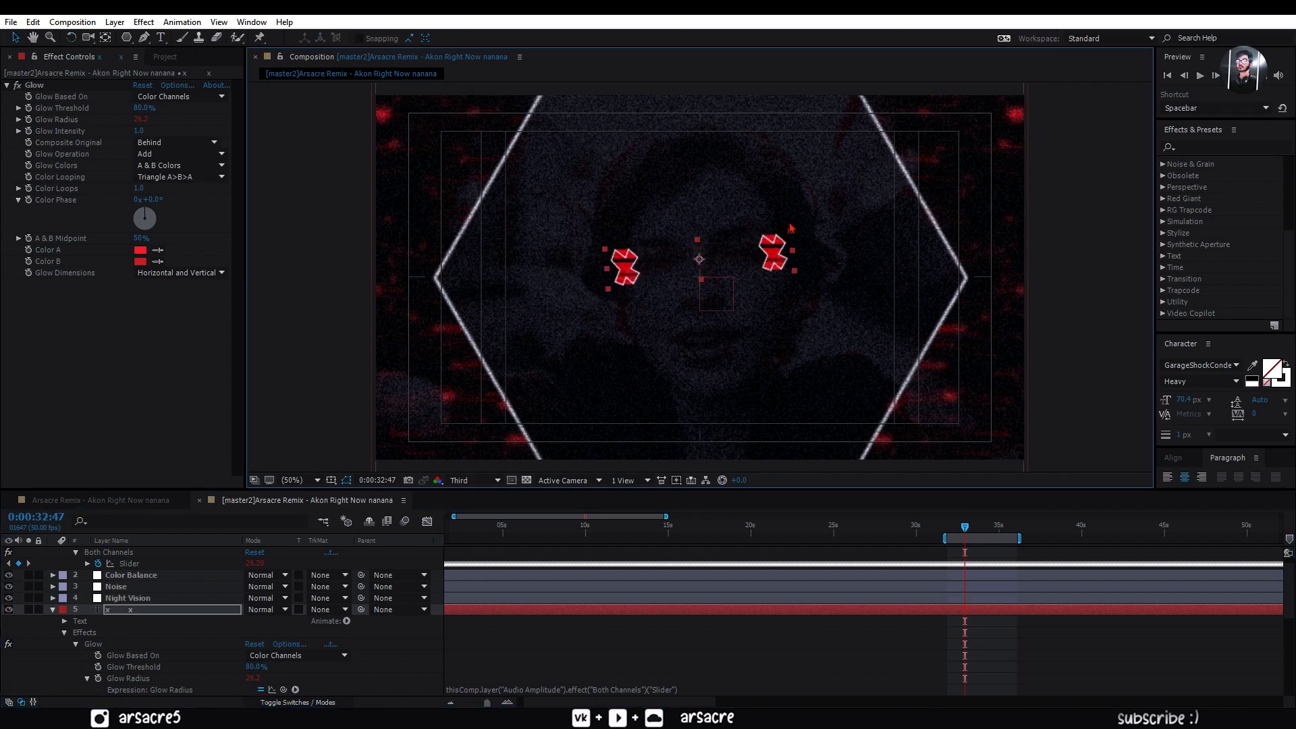
Remove more spaces between the x marks so each sits over one of the portrait's eyes, and collapse the layer's properties.
left_click(761, 251)
key("BackSpace")
key("KP_Enter")
left_click(702, 265)
key("BackSpace")
key("BackSpace")
key("BackSpace")
left_click(723, 270)
key("KP_Enter")
left_click(706, 266)
key("BackSpace")
key("v")
left_click(53, 610)
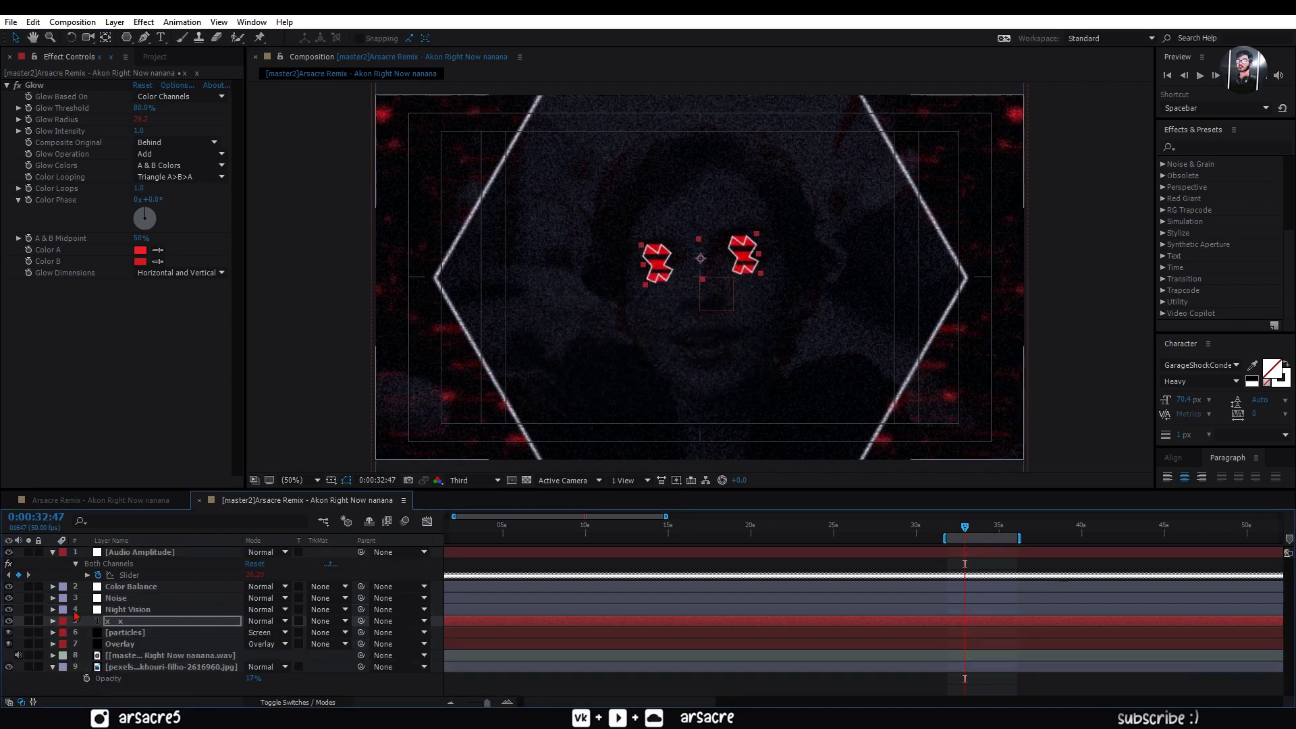
Add the text "Akon - right now" below the portrait's eyes in the Heading Pro Wide font.
left_click(634, 687)
key("ctrl+t")
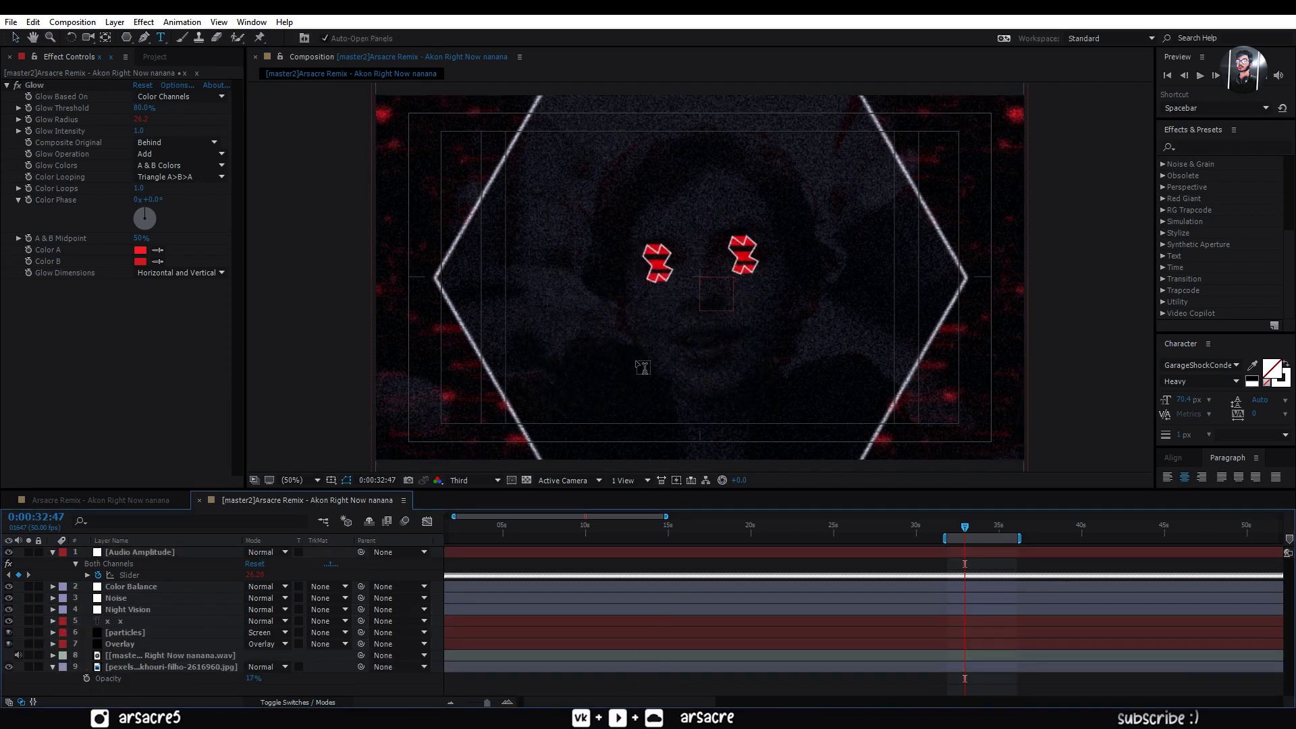
left_click(651, 351)
type("a")
key("BackSpace")
type("Akon - right now")
key("ctrl+a")
left_click(1199, 365)
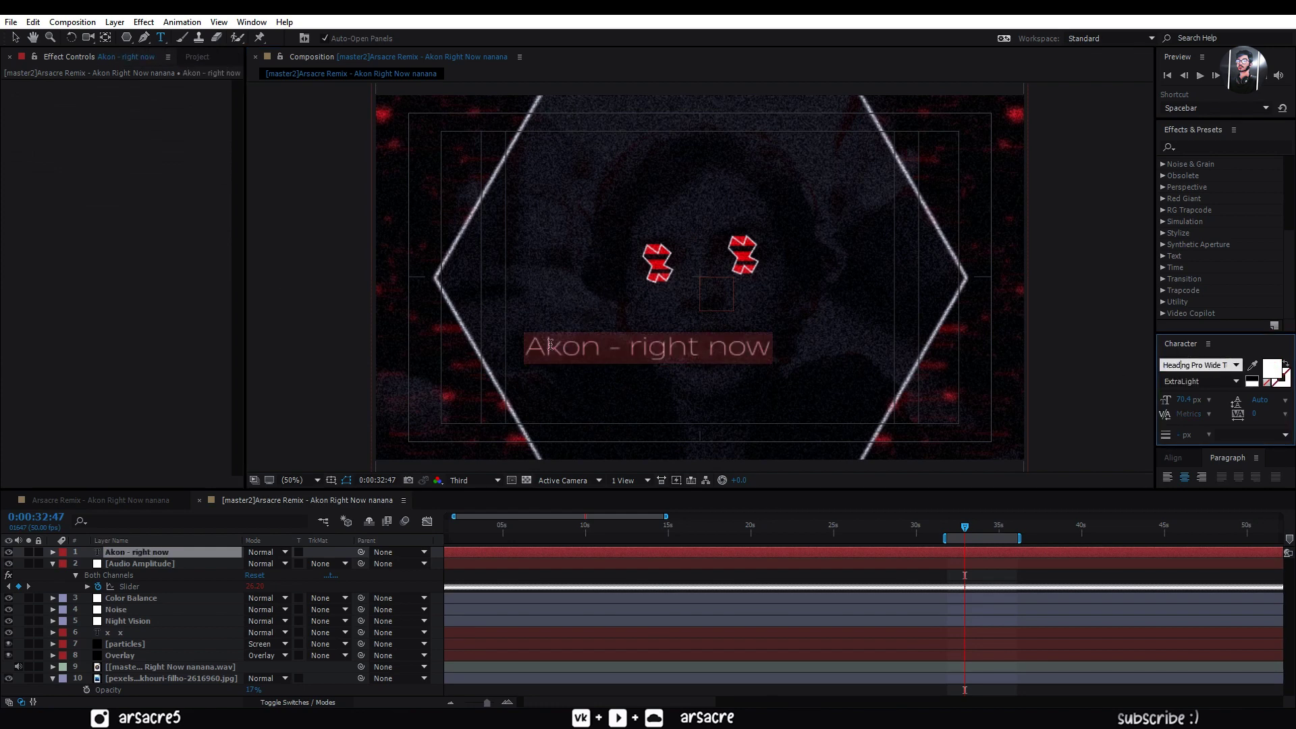
Replace the capital A at the start of the title with a lowercase a.
left_click(548, 347)
key("BackSpace")
type("a")
Swap the title's fill and stroke to make it outline-only, and move it to the lower center of the frame.
left_click(1236, 381)
left_click(1202, 397)
left_click(15, 38)
left_click(137, 552)
left_click(1285, 364)
mouse_move(596, 348)
left_mouse_down()
mouse_move(648, 401)
mouse_move(647, 429)
left_mouse_up()
Duplicate the title and change the copy's text to "arsacre remix", forming a second line.
key("ctrl+d")
double_click(648, 427)
type("arsacre remix")
key("ctrl+Return")
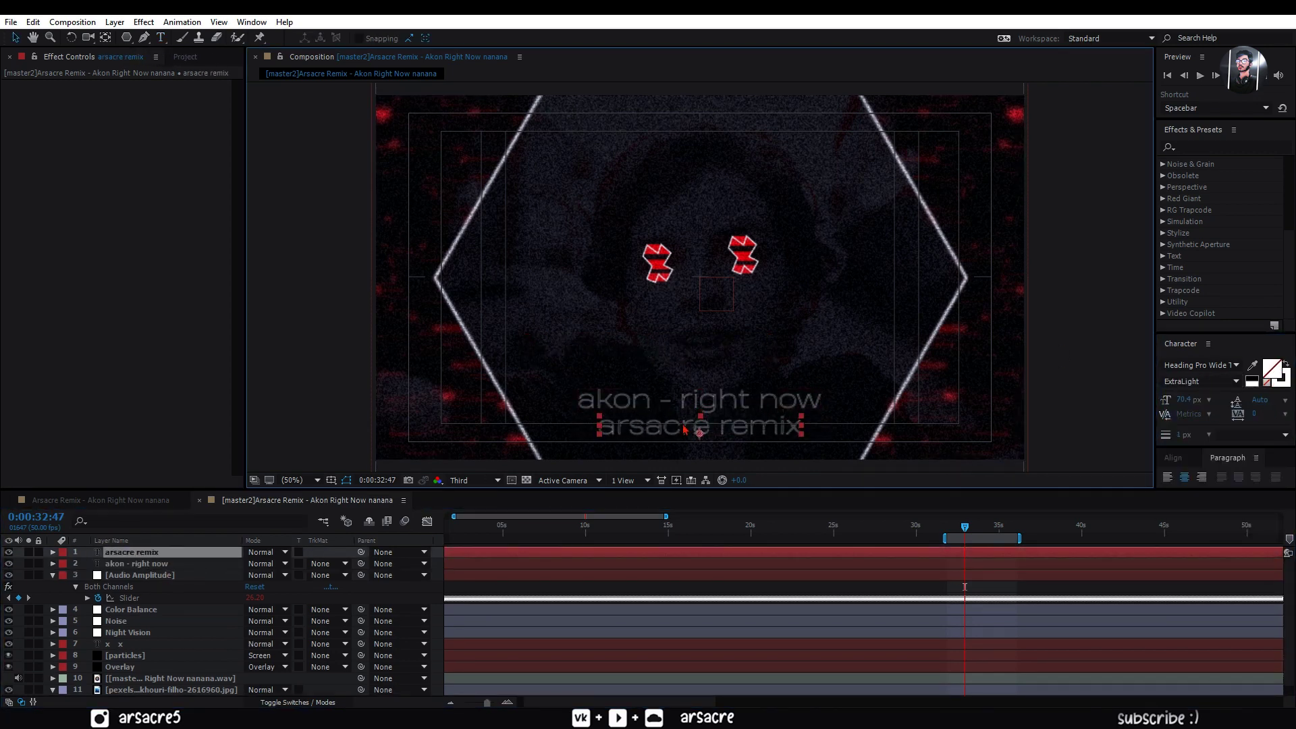
Copy the two-x layer's Glow effect to both title layers and move them directly beneath the two-x layer.
left_click(129, 643)
left_click(55, 323)
left_click(116, 564)
left_click(128, 552, "ctrl")
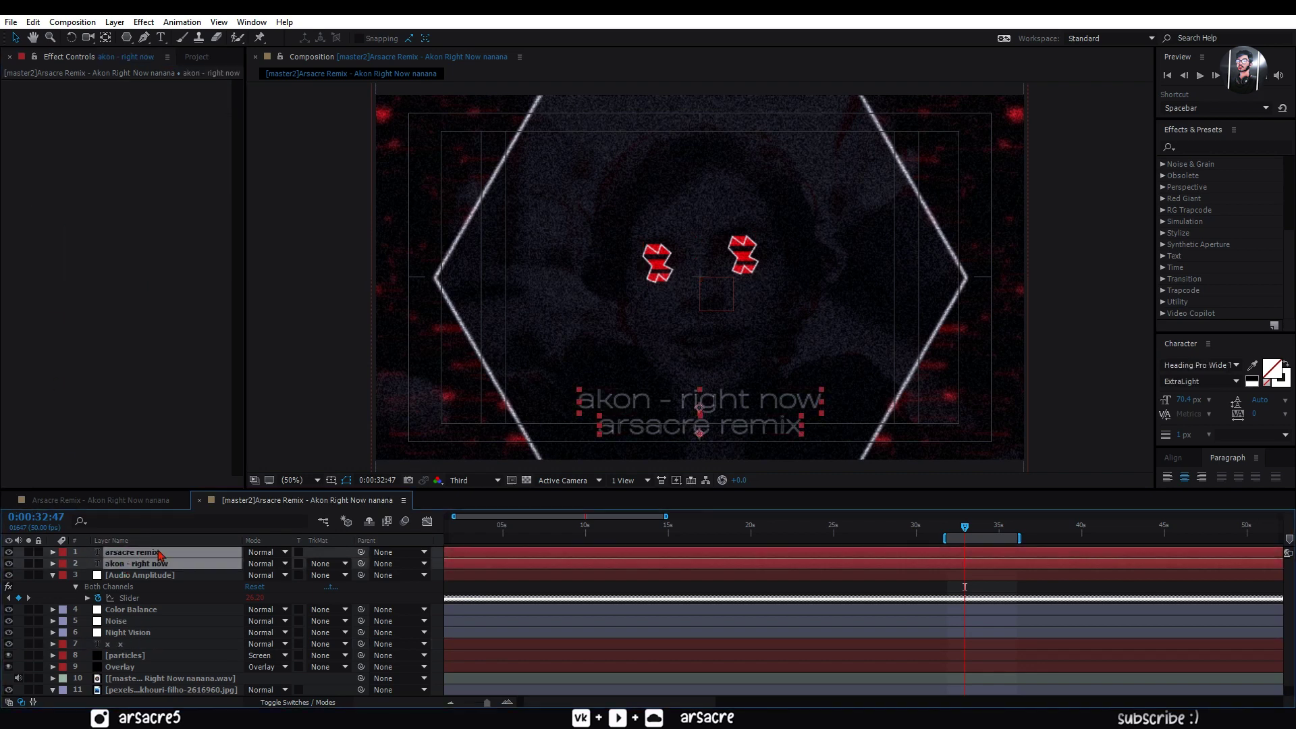
left_click_drag(140, 561, 150, 652)
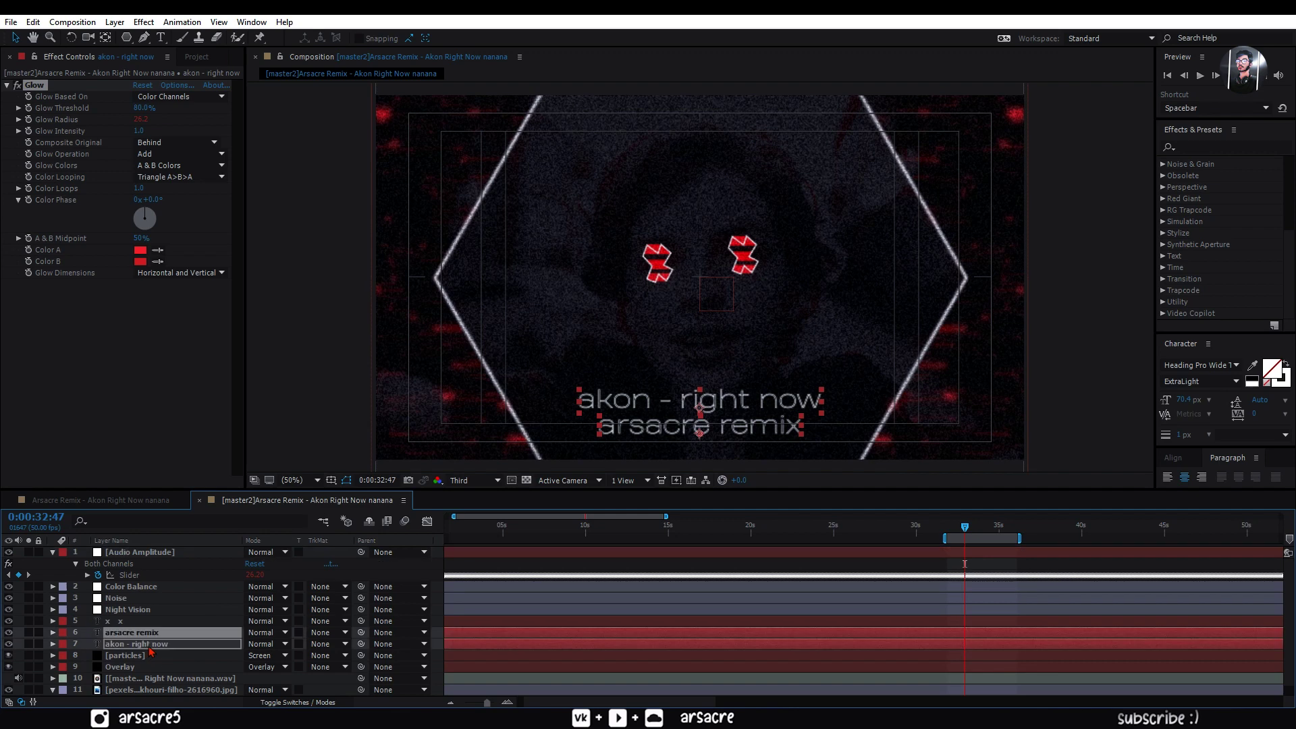
left_click(113, 621, "ctrl")
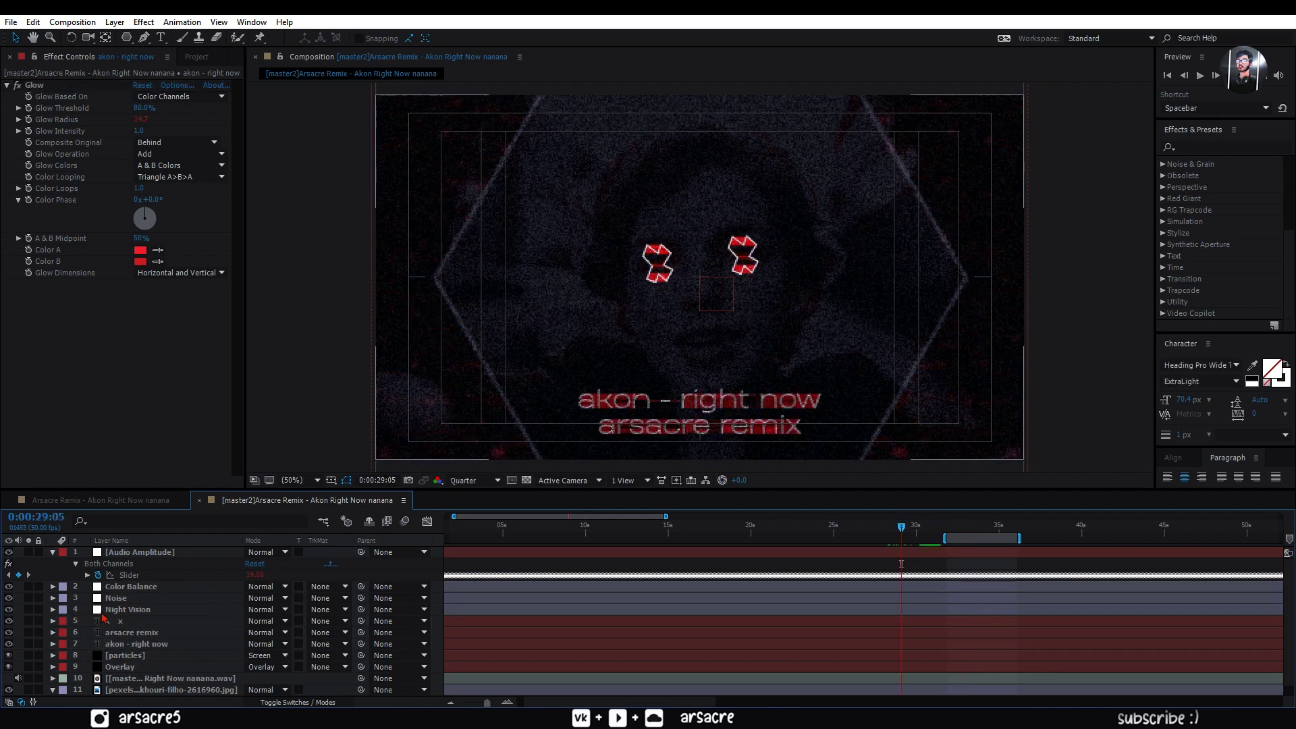
Add an Opacity expression to the two-x layer, linked to the Audio Amplitude layer's Both Channels Slider.
left_click(104, 619)
key("t")
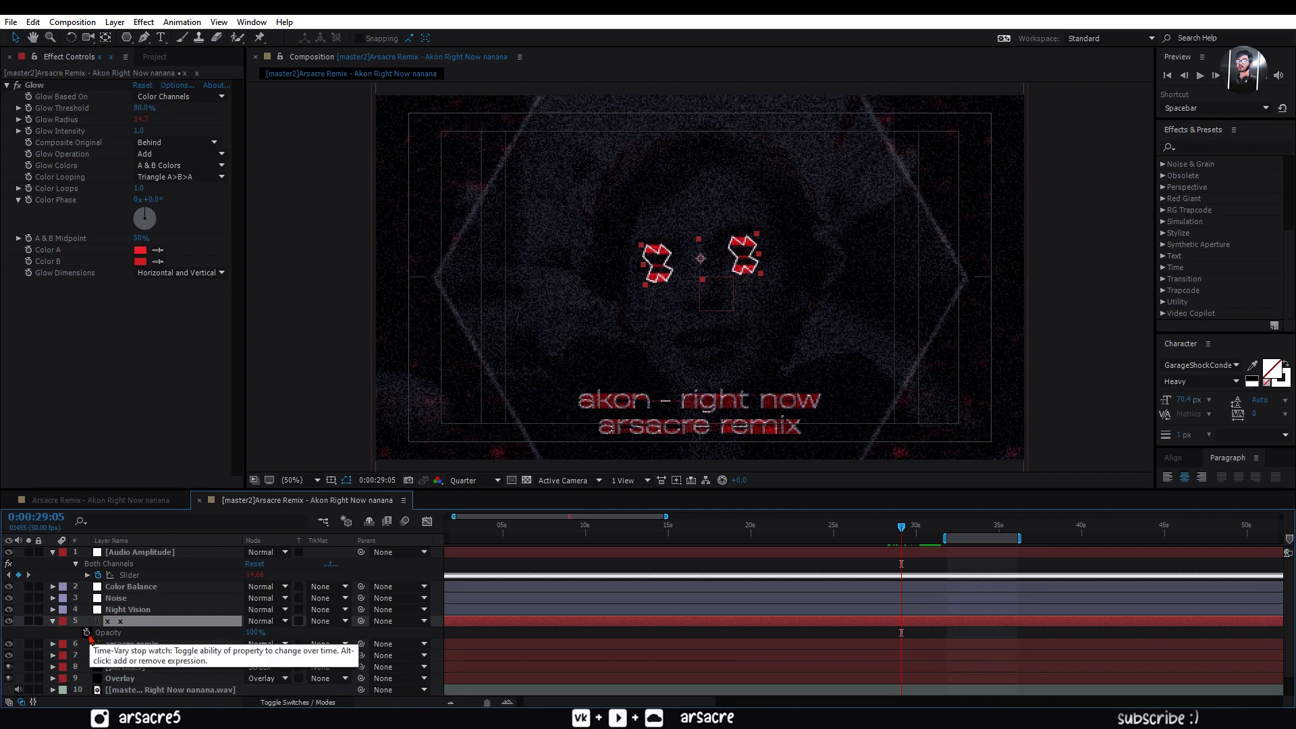
left_click(87, 632, "alt")
left_click_drag(273, 645, 130, 575)
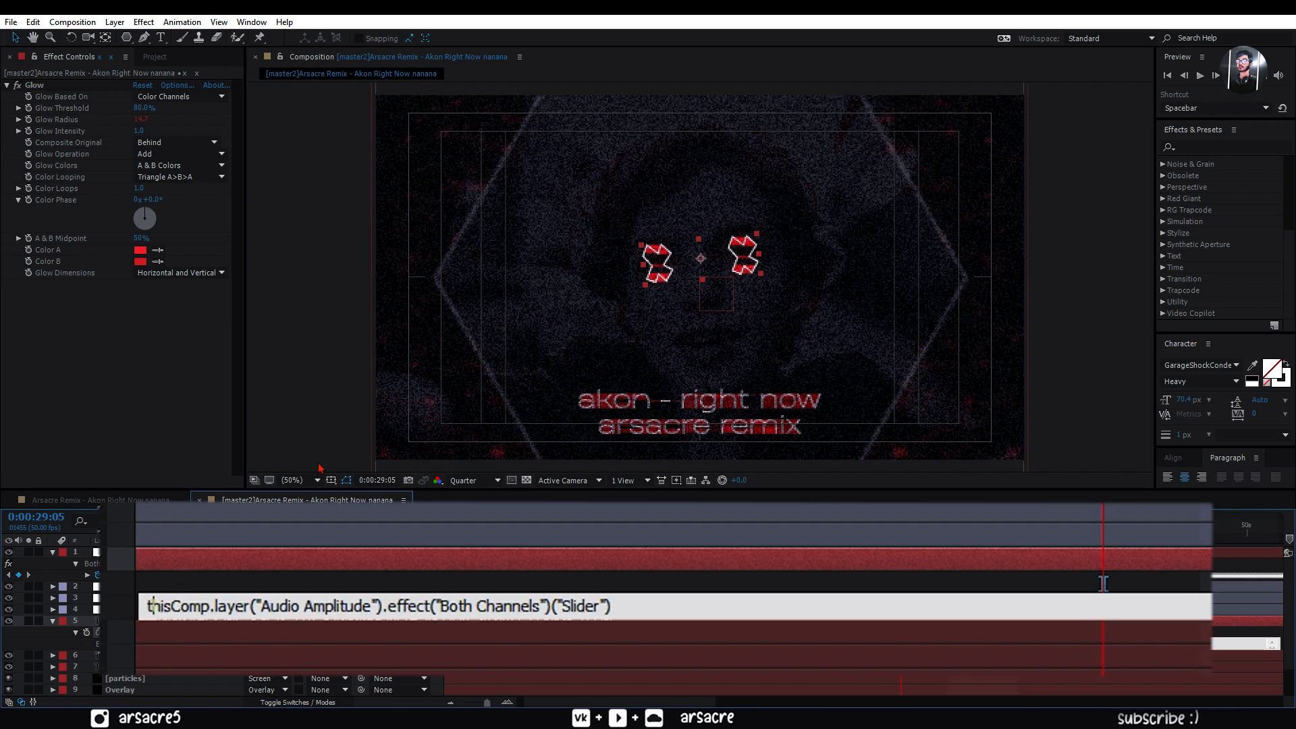
Assign the slider reference to f in the opacity expression, add the line linear(f, 28,32,0,1000), and preview the playback.
type("f =")
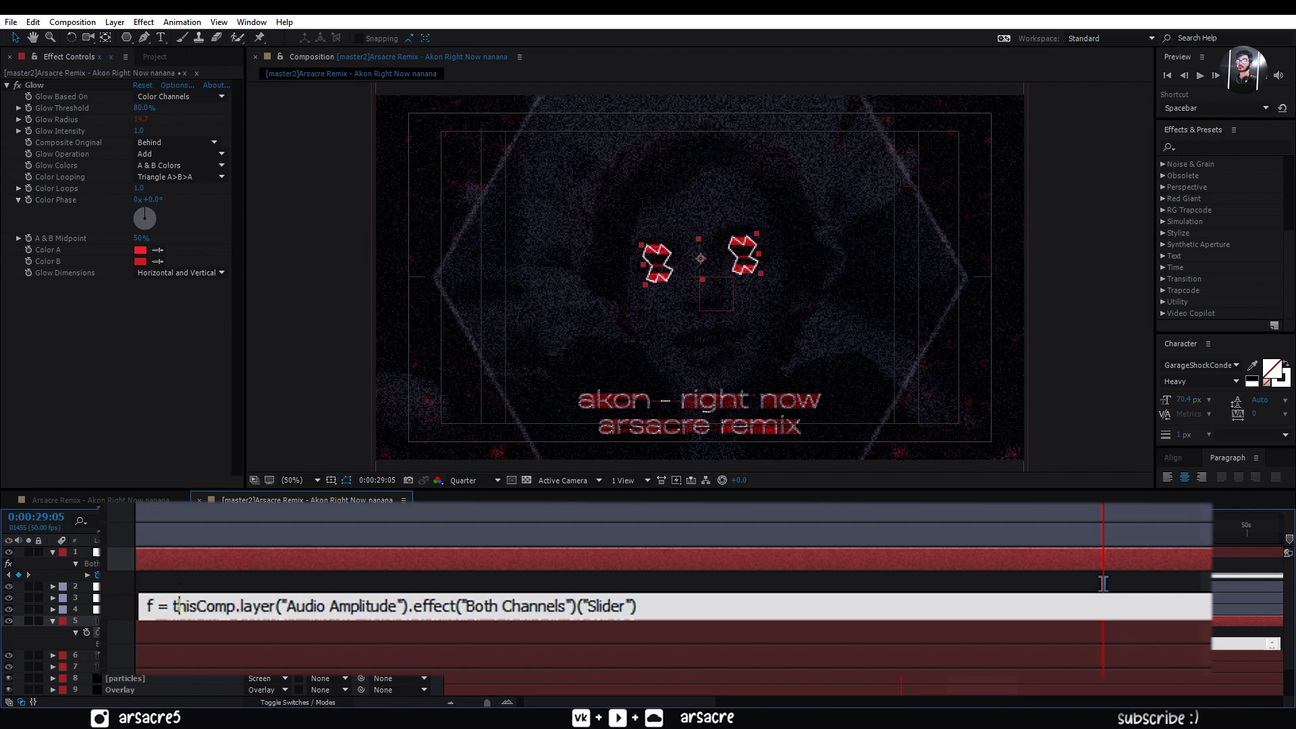
key("Return")
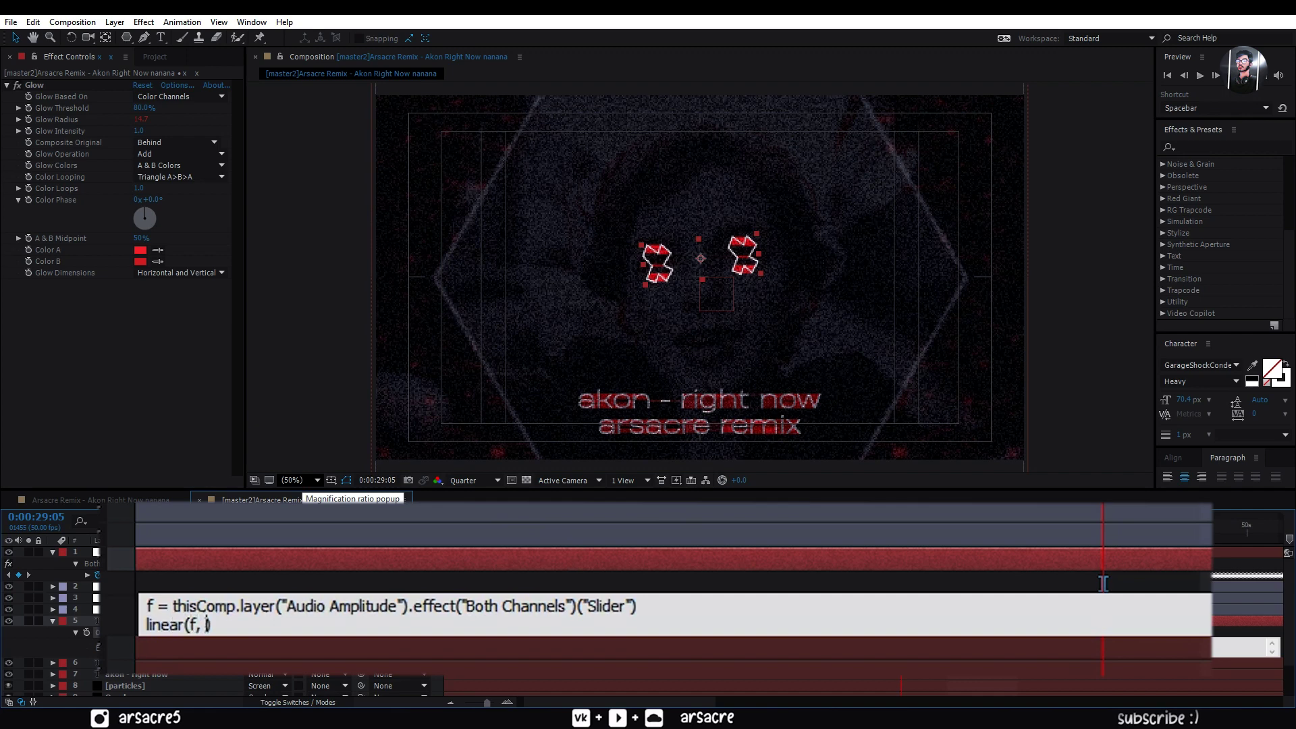
type("linear(f, 28,32,0,1000")
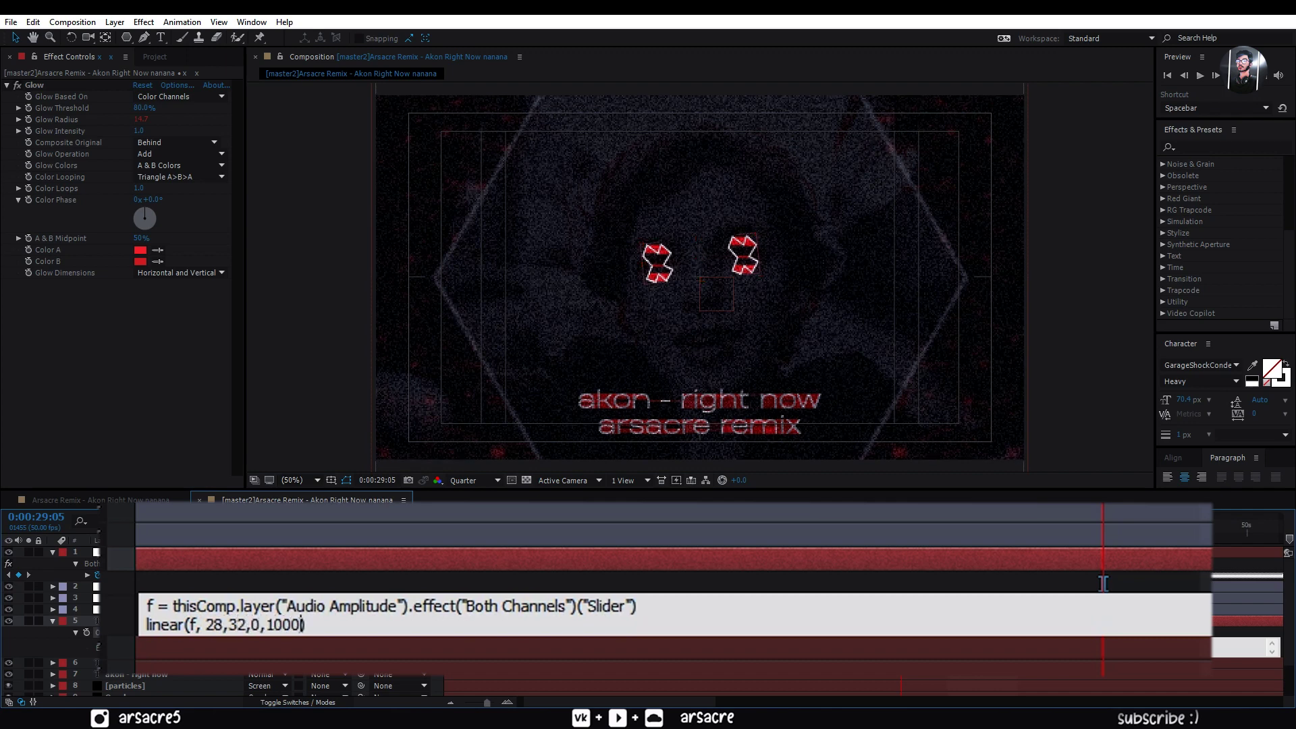
left_click(1103, 583)
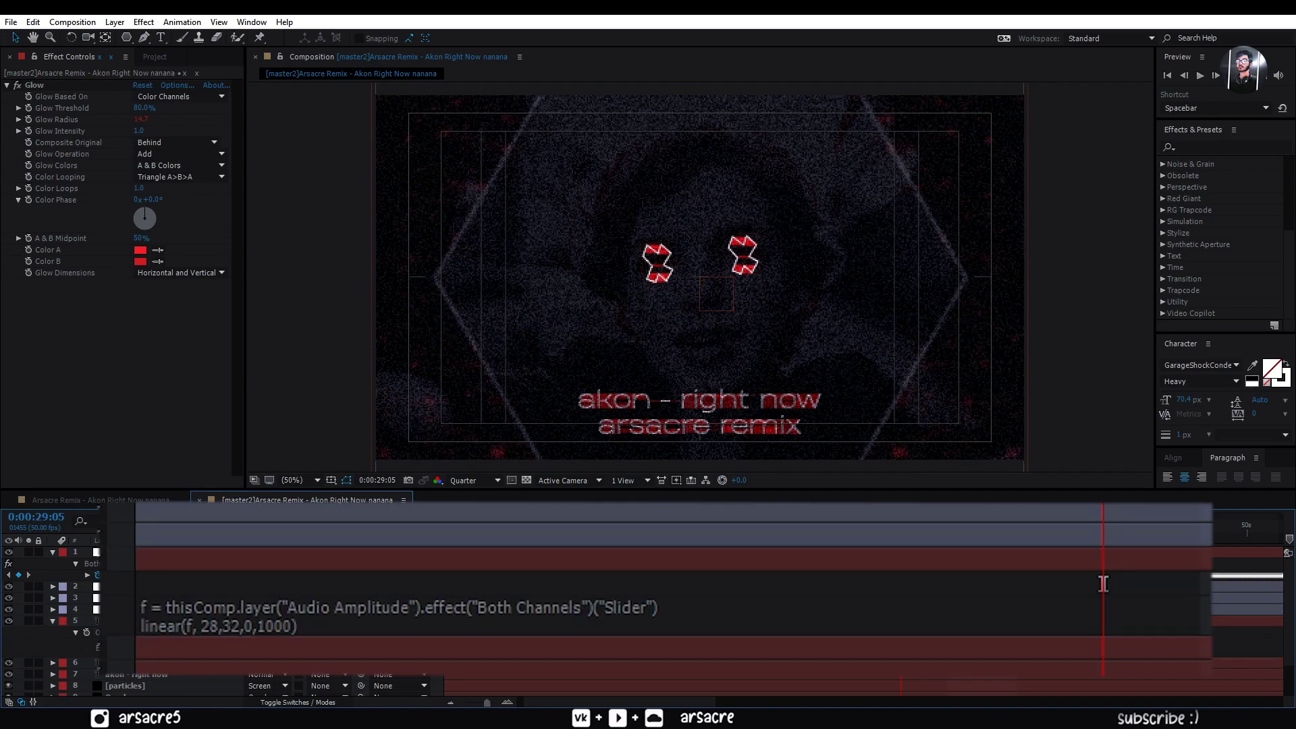
left_click_drag(900, 529, 956, 530)
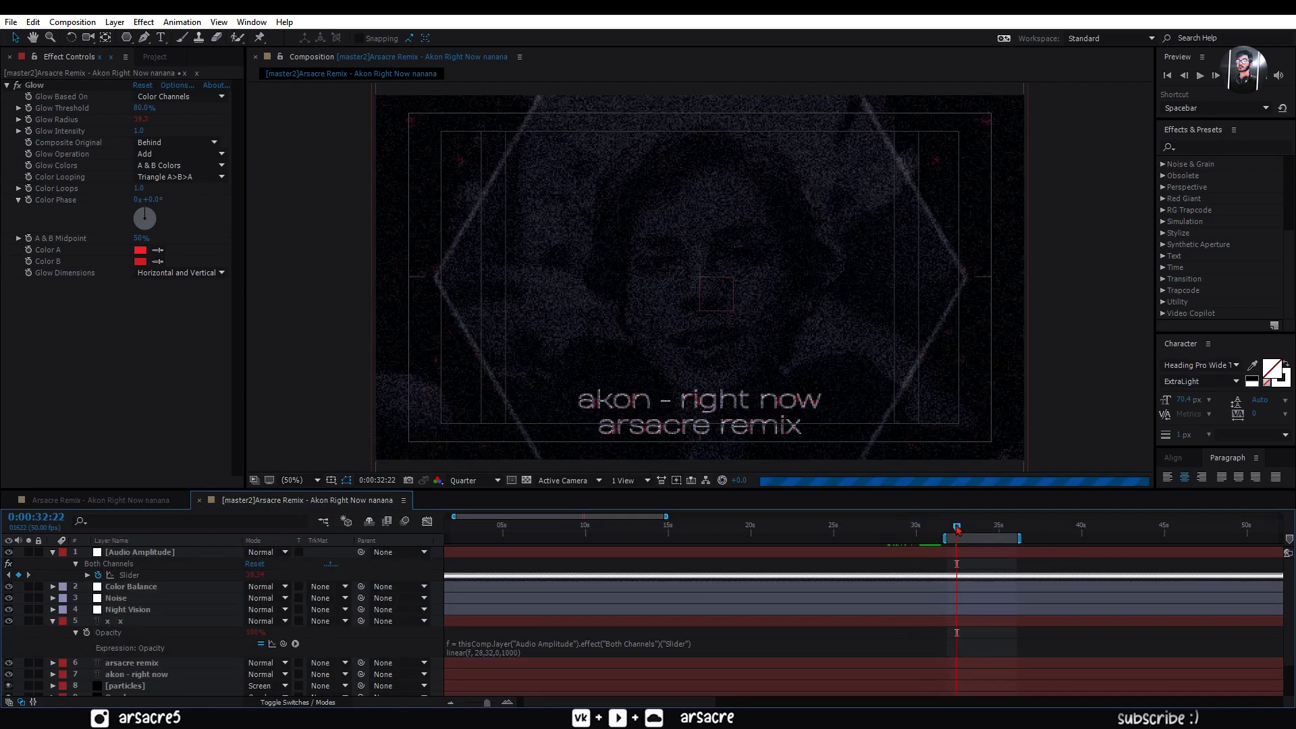
key("space")
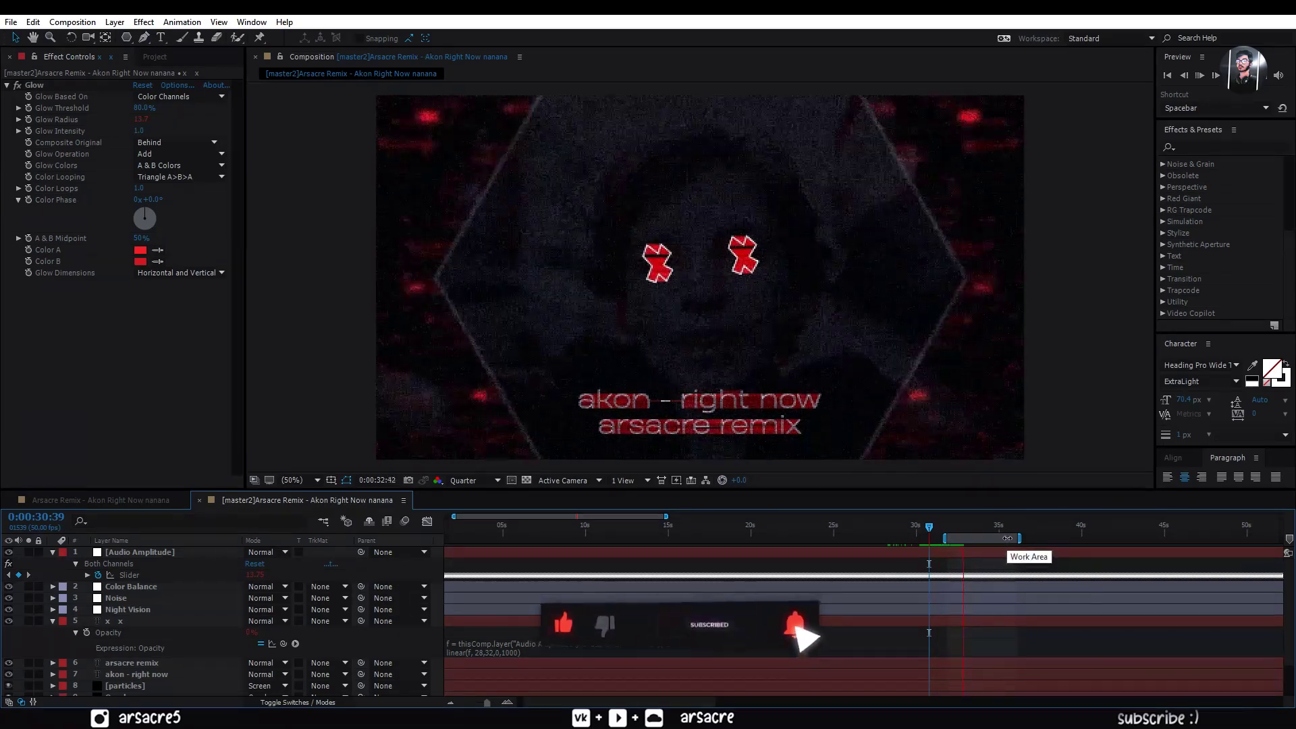
key("space")
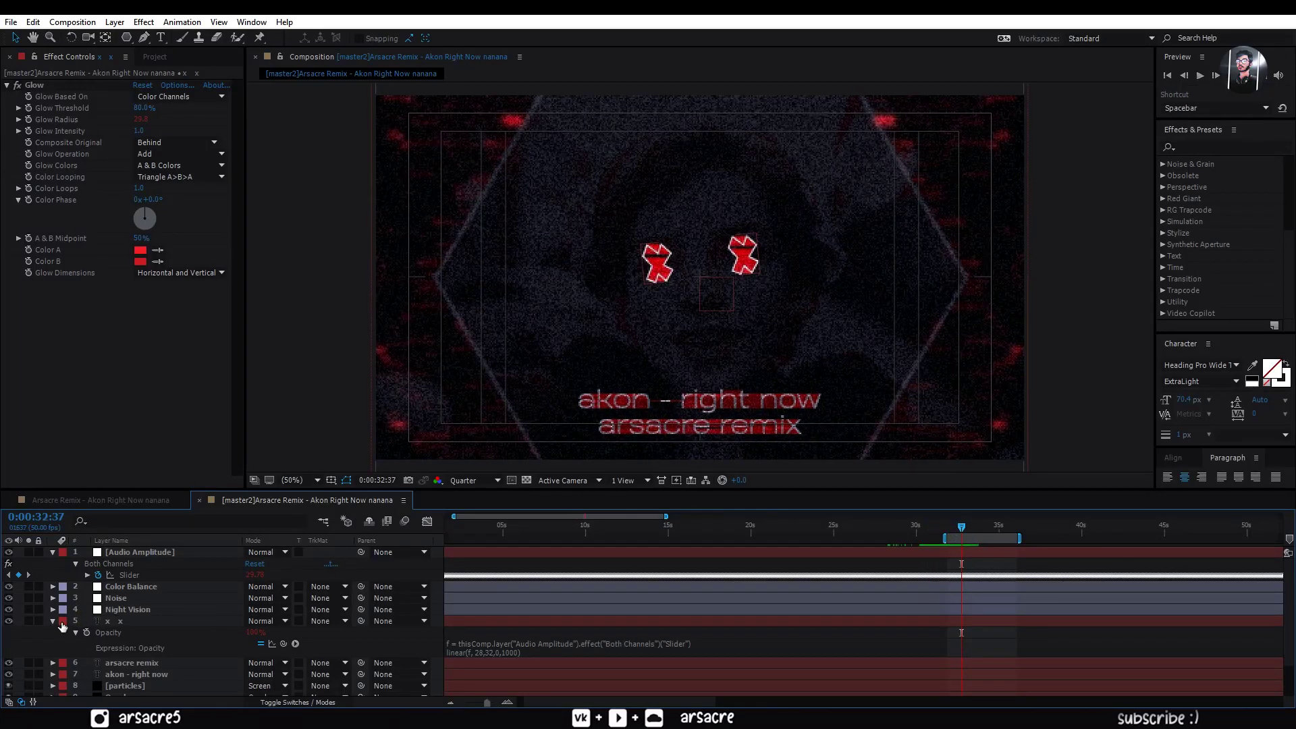
Parent the two-x layer and both title layers to the portrait image layer.
left_click(118, 621)
left_click(118, 644, "shift")
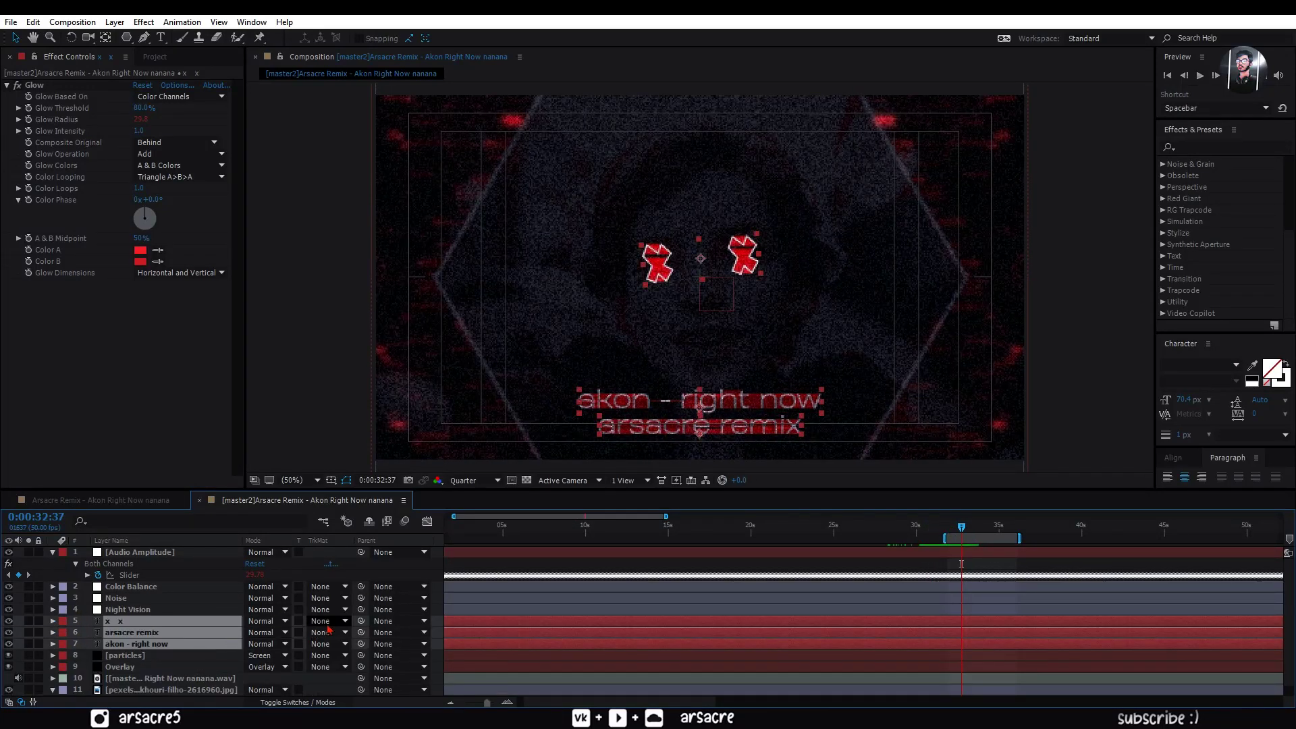
left_click_drag(361, 621, 151, 679)
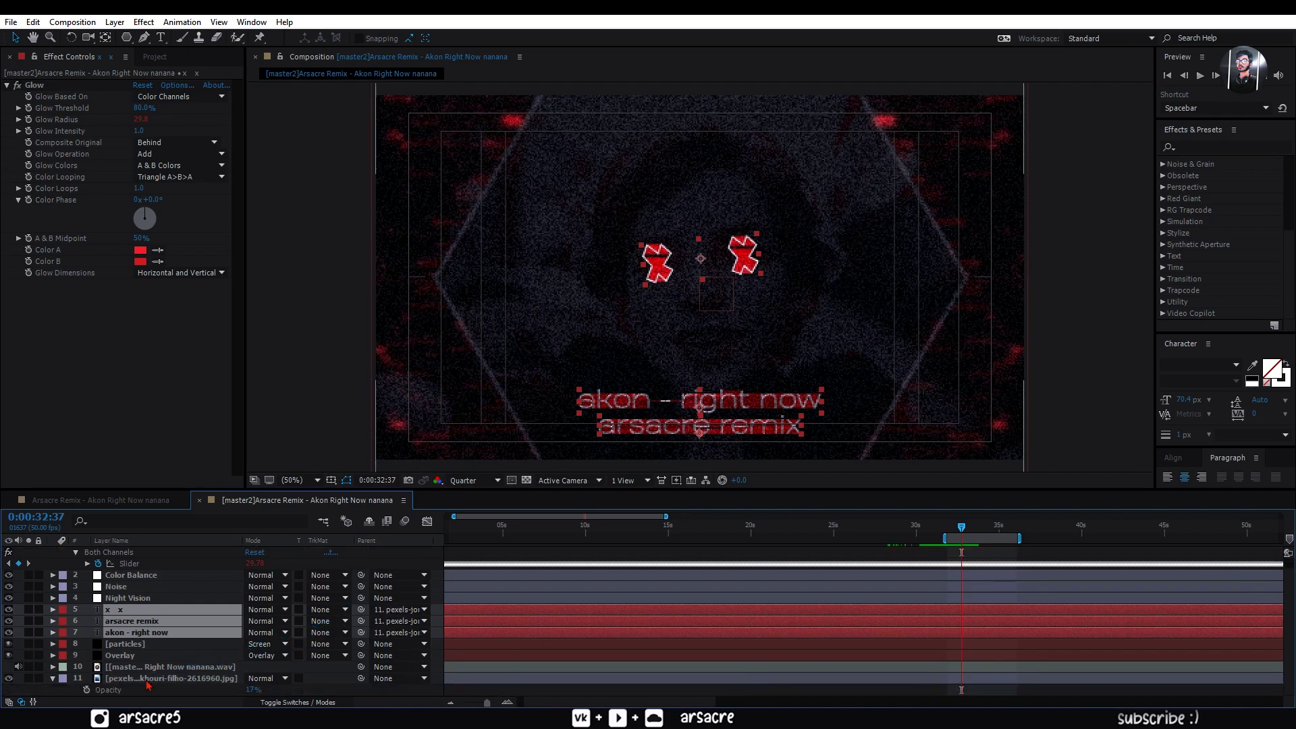
Link the portrait layer's Scale to the Audio Amplitude Both Channels Slider with an expression ending in [temp, temp]+value.
left_click(86, 690, "alt")
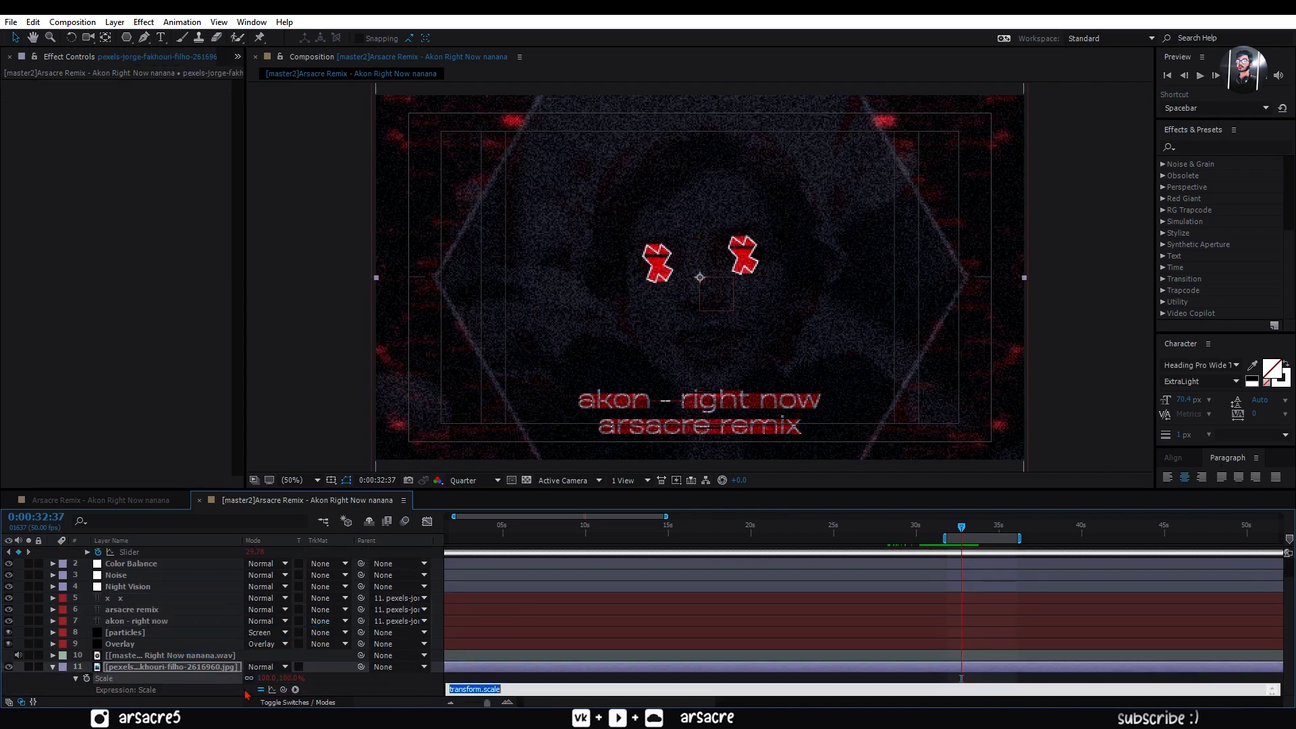
left_click_drag(284, 689, 135, 571)
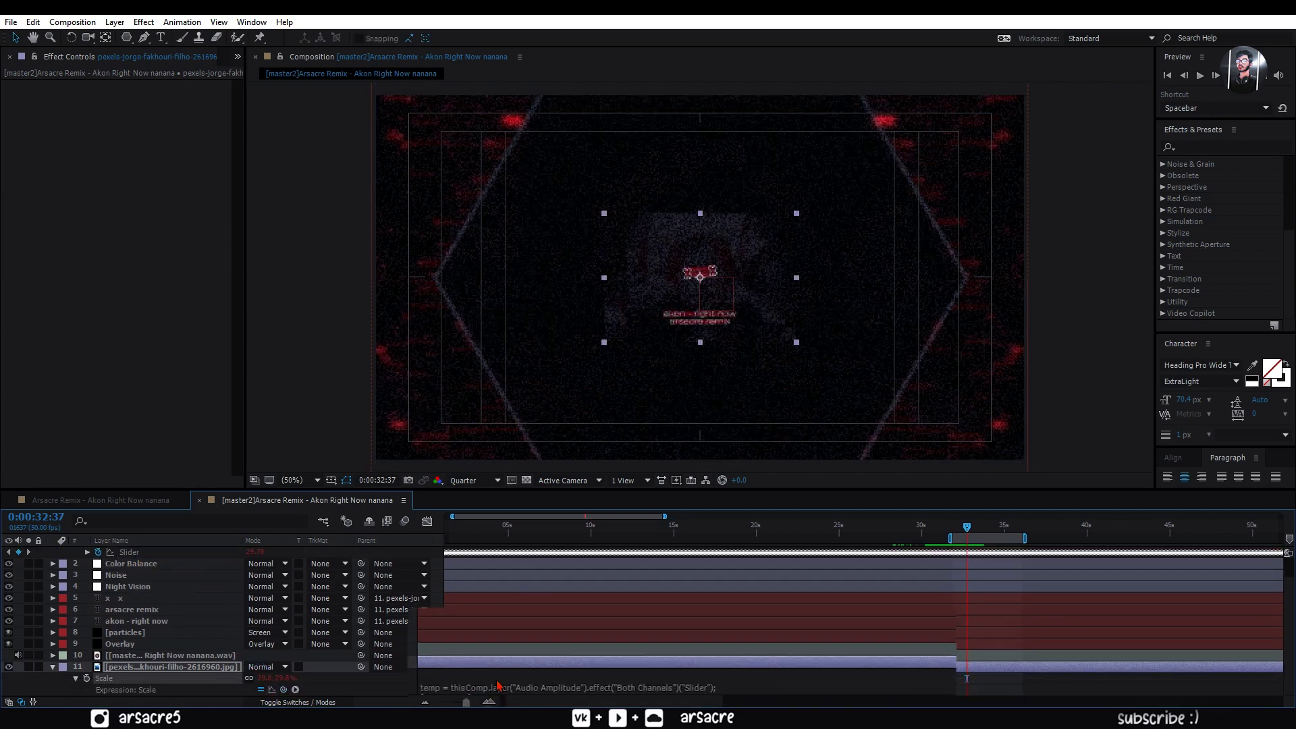
left_click(513, 689)
key("Down")
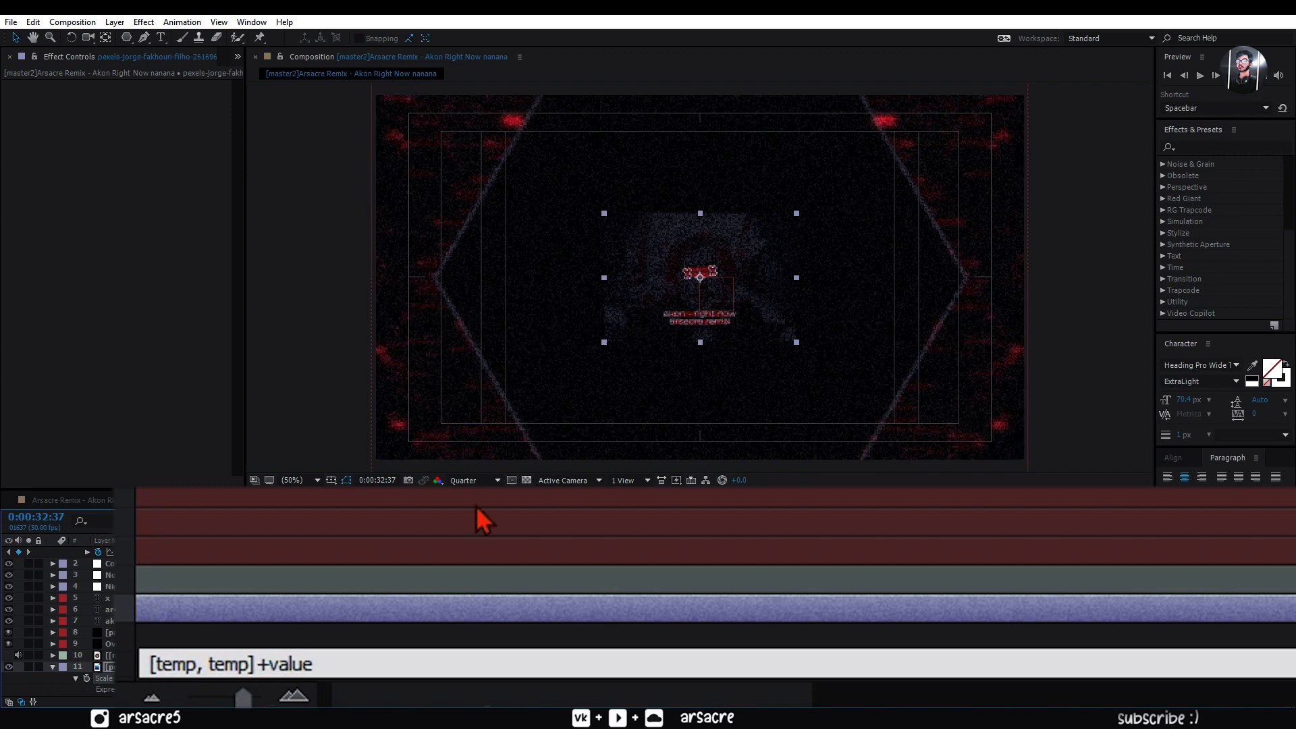
Divide the slider value by 3 in the first line of the portrait's scale expression.
scroll(474, 659, "up", 1)
left_click_drag(755, 664, 848, 650)
type("/;")
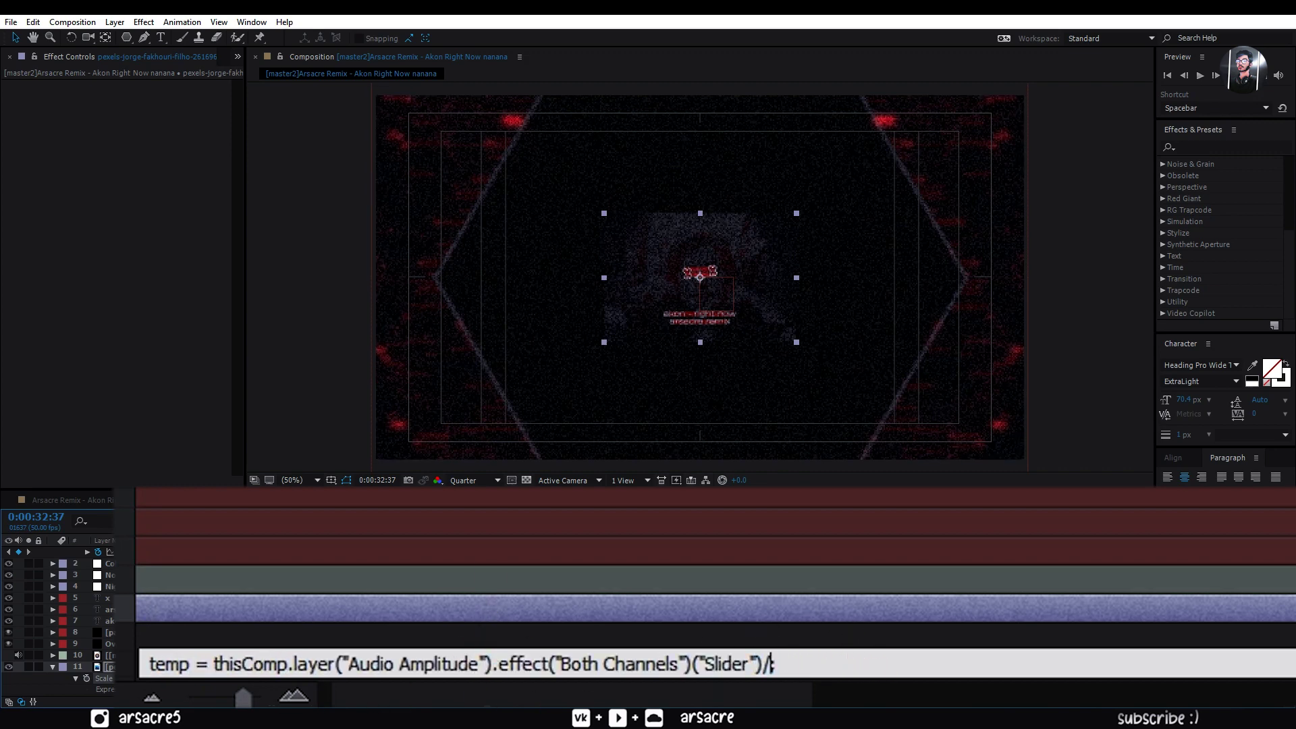
type("3")
Enlarge the timeline area to review the full scale expression, and preview the audio-driven scaling from just before the work area.
left_click_drag(499, 488, 498, 419)
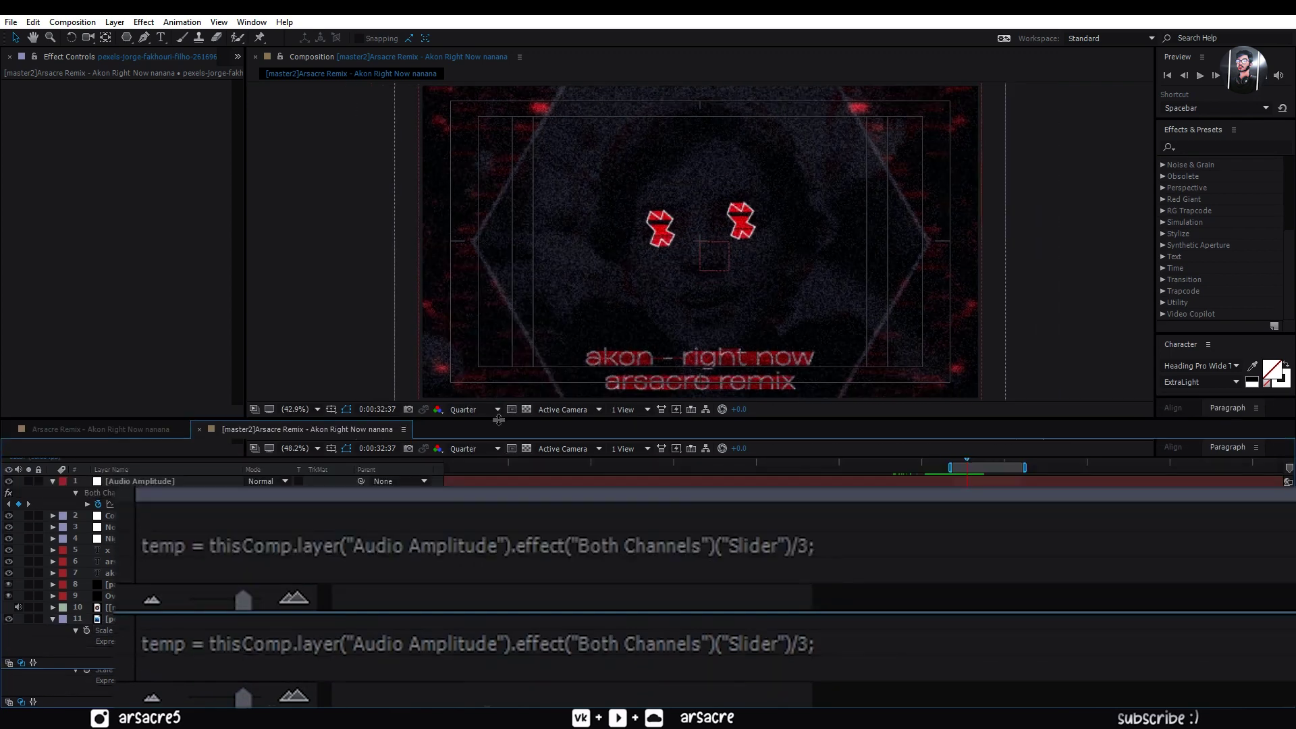
left_click(347, 558)
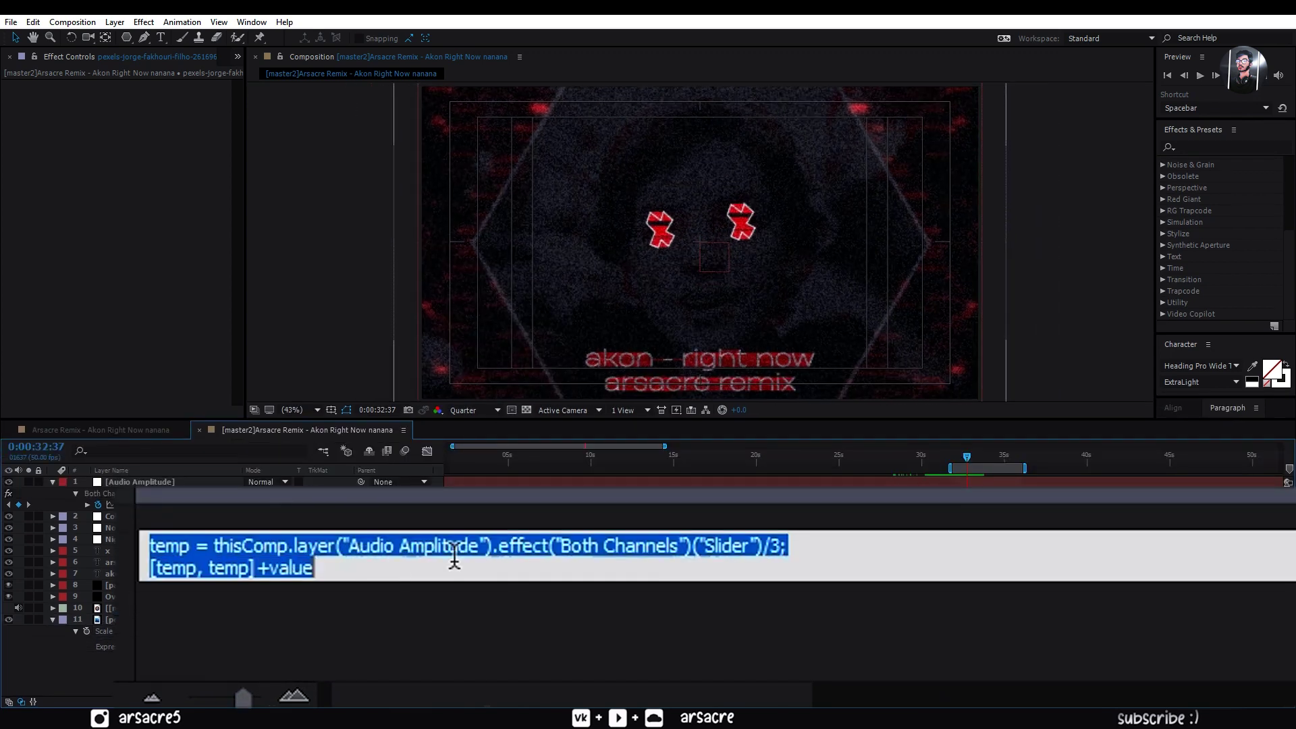
left_click(416, 572)
left_click(948, 458)
key("space")
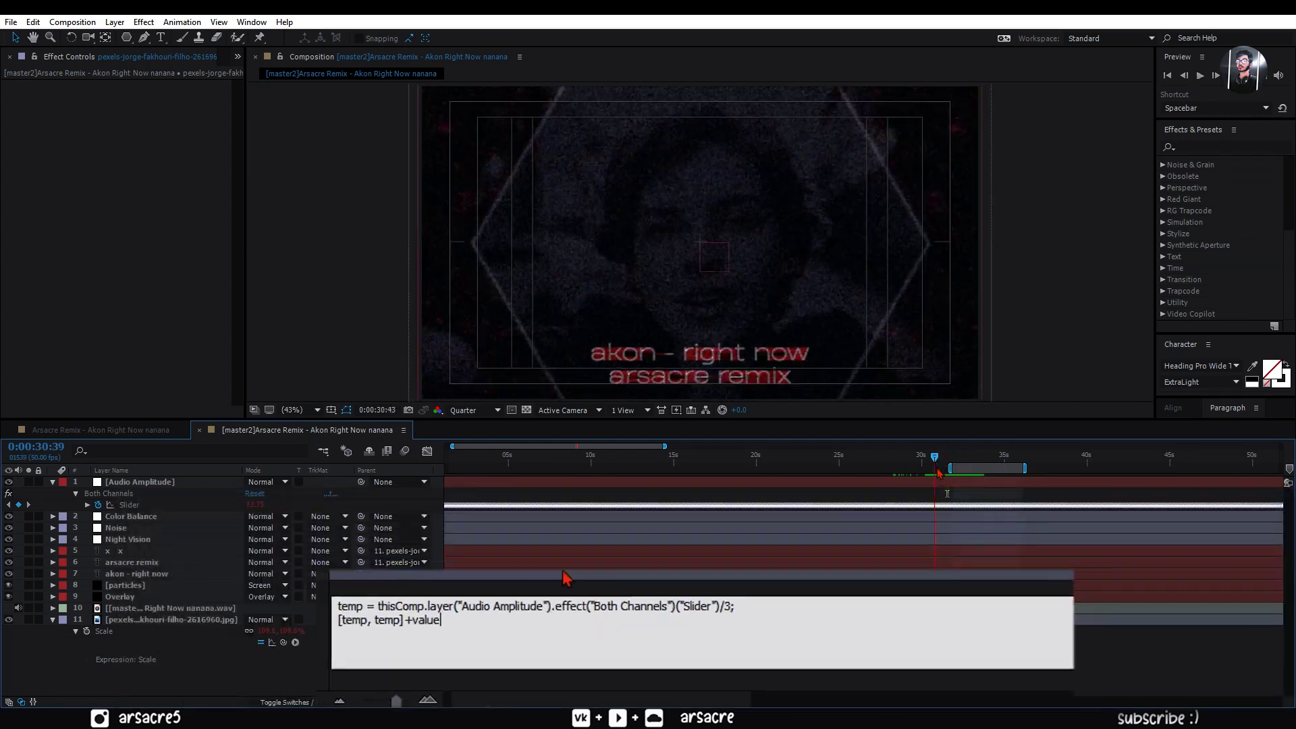
Preview the audio-driven portrait scaling from 0:00:30:22, then move to 0:00:32:41.
left_click_drag(937, 469, 930, 468)
key("space")
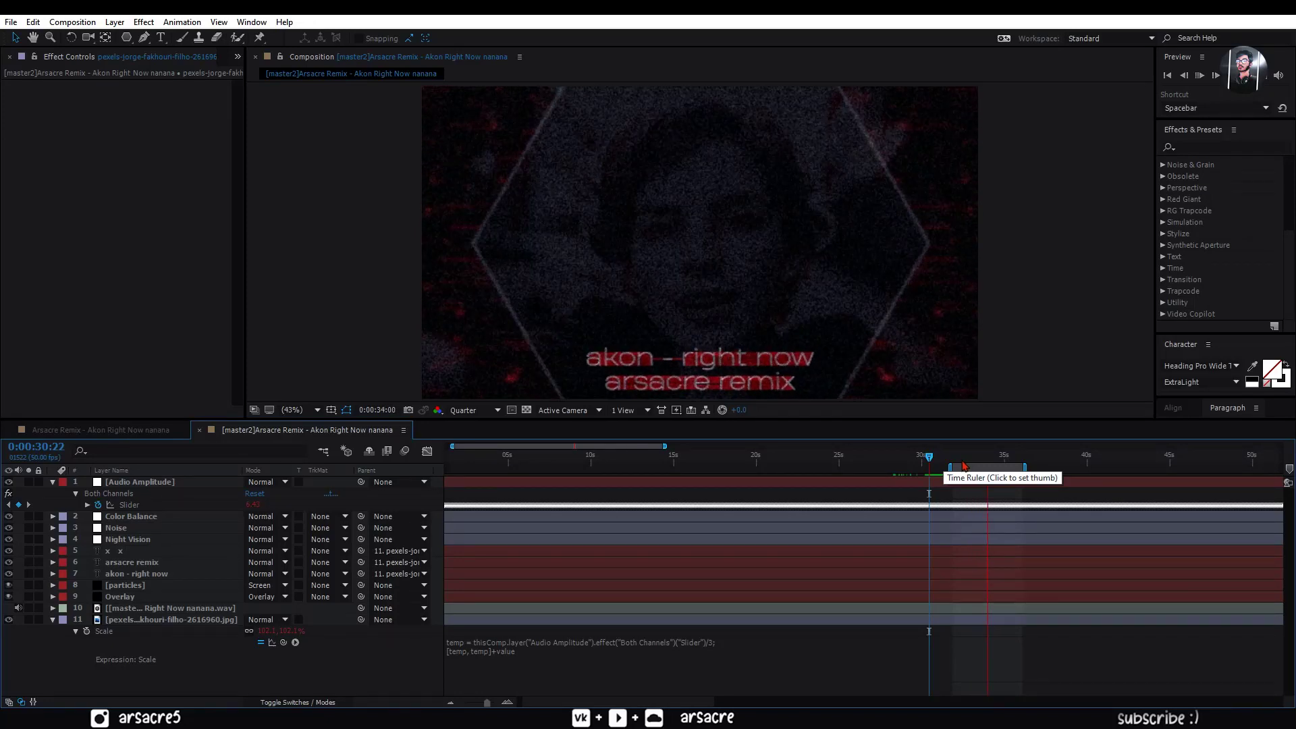
left_click(969, 462)
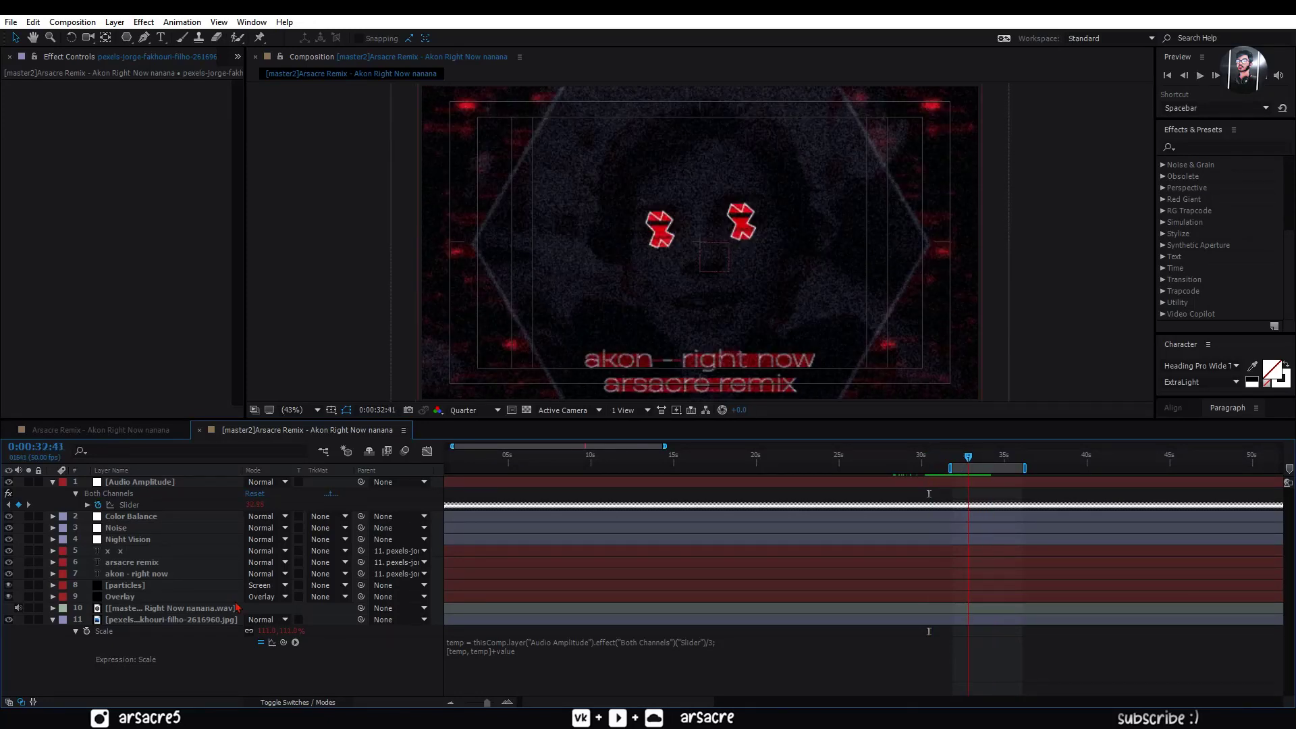
Add the expression wiggle(1,15) to the portrait layer's Position and copy the expression text.
left_click(160, 620)
key("p")
left_click(87, 632, "alt")
type("wigg")
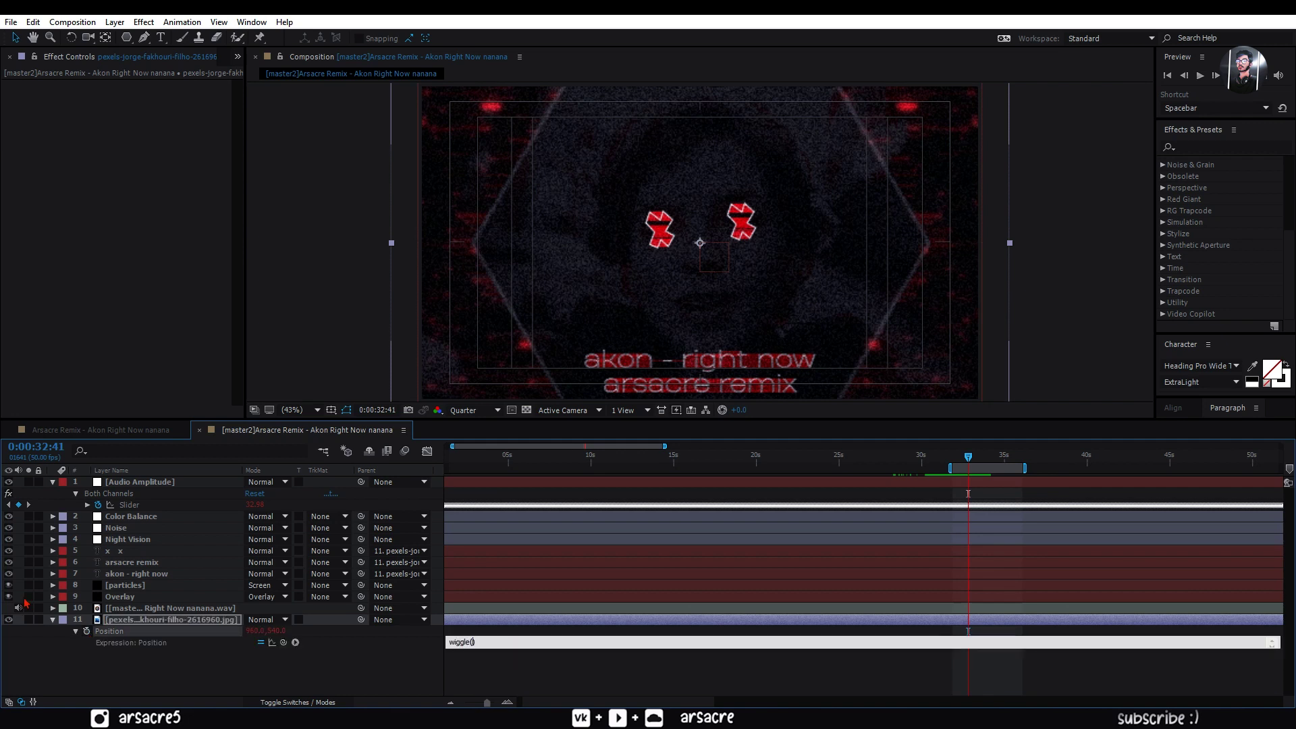
type("le(1,15)")
key("ctrl+a")
key("ctrl+c")
left_click(130, 643)
Add the expression wiggle(0.6,6) to the portrait layer's Rotation, adapting the copied wiggle, and preview the movement.
key("shift+r")
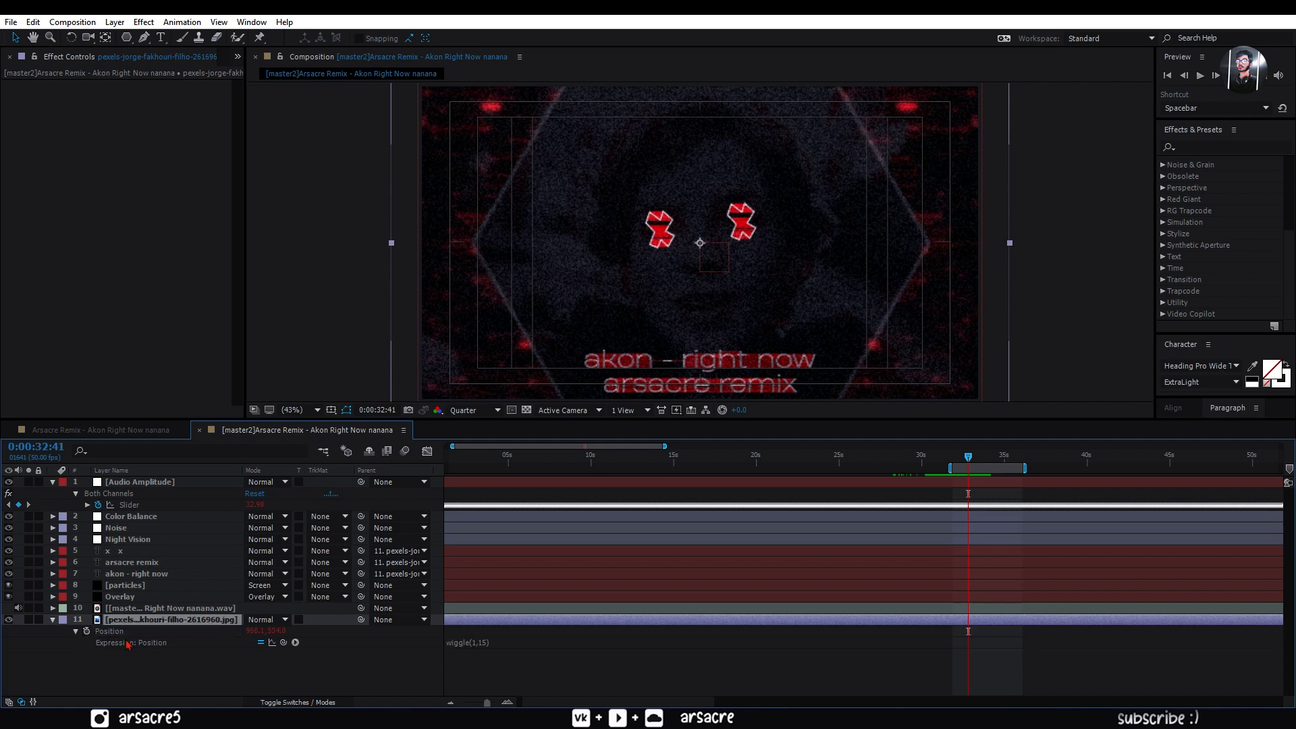
left_click(87, 655, "alt")
key("ctrl+v")
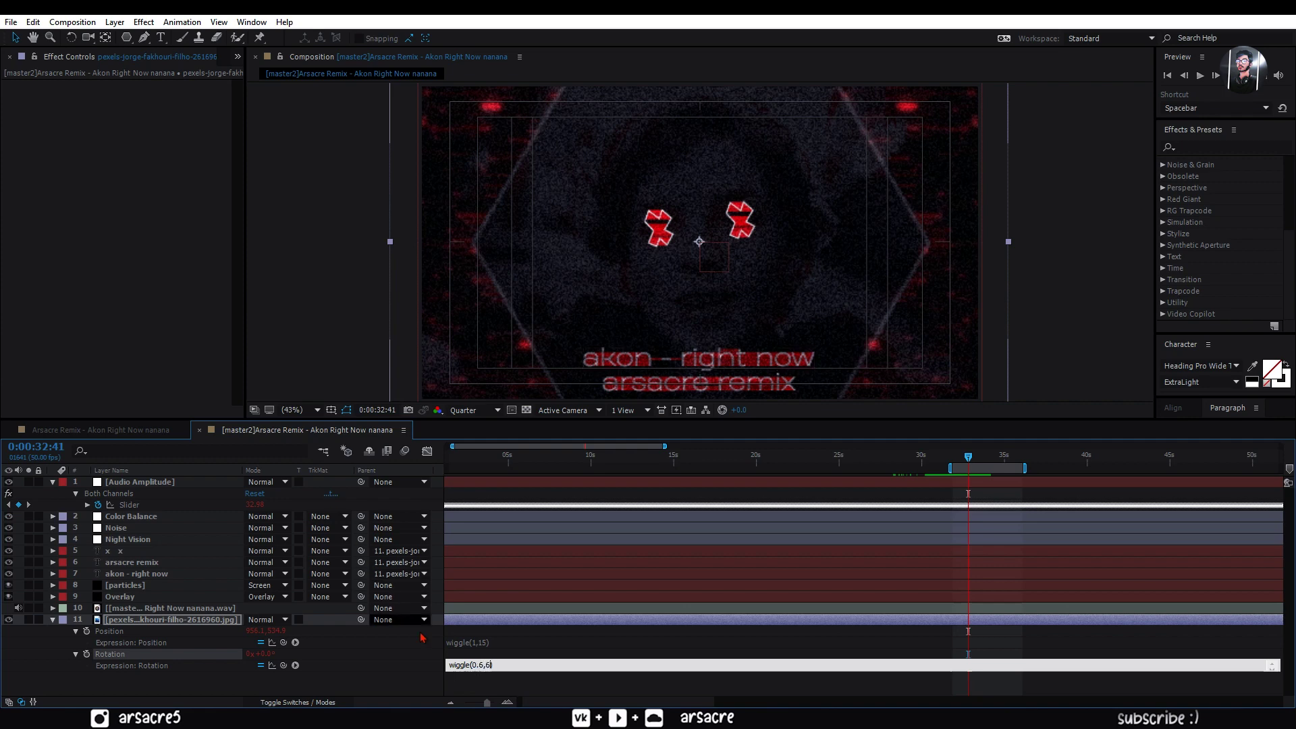
left_click(486, 637)
key("space")
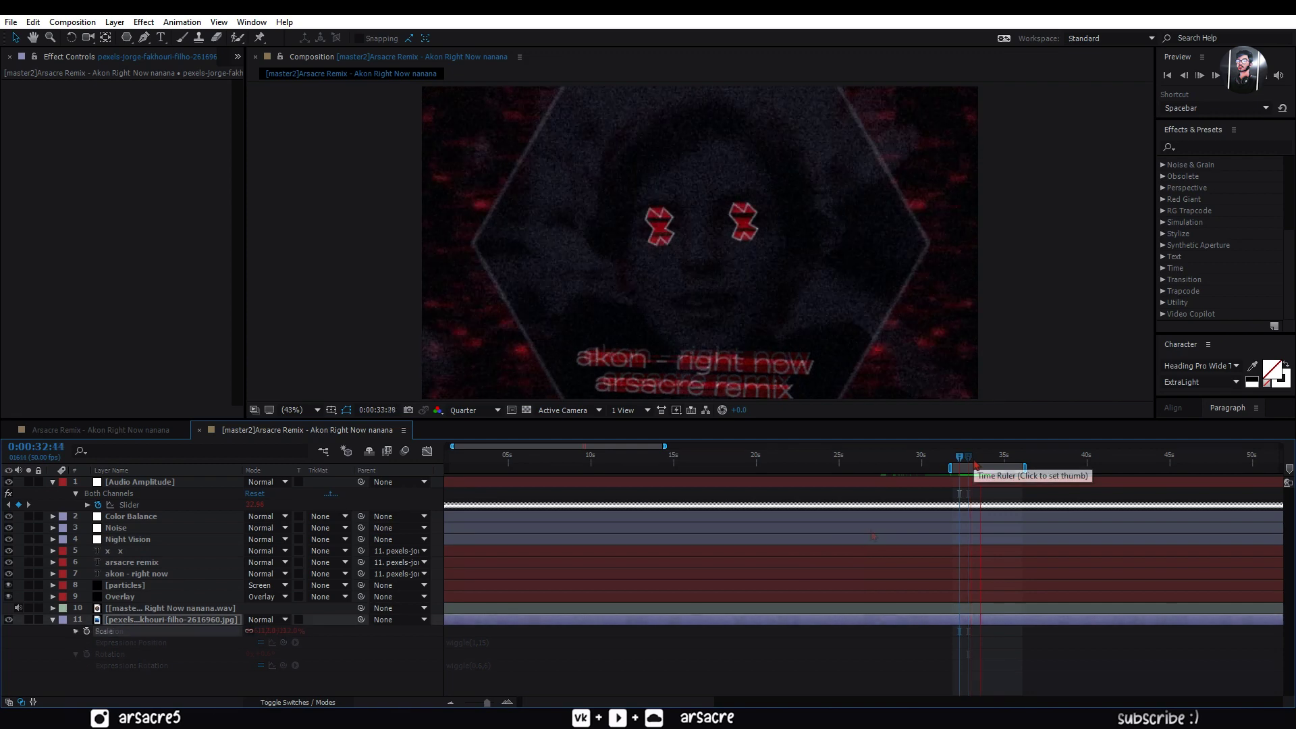
key("space")
Rename the particles layer as "particles 1" and duplicate it.
left_click(139, 585)
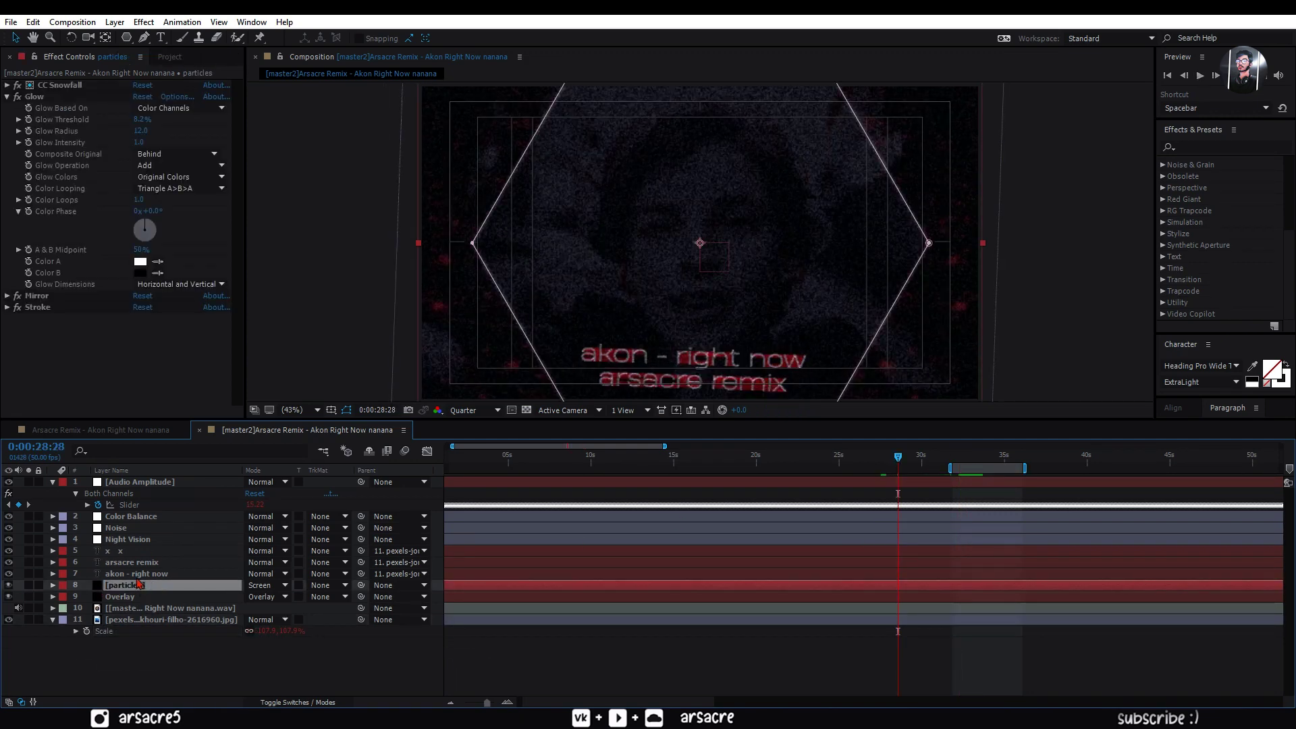
key("Return")
type("part")
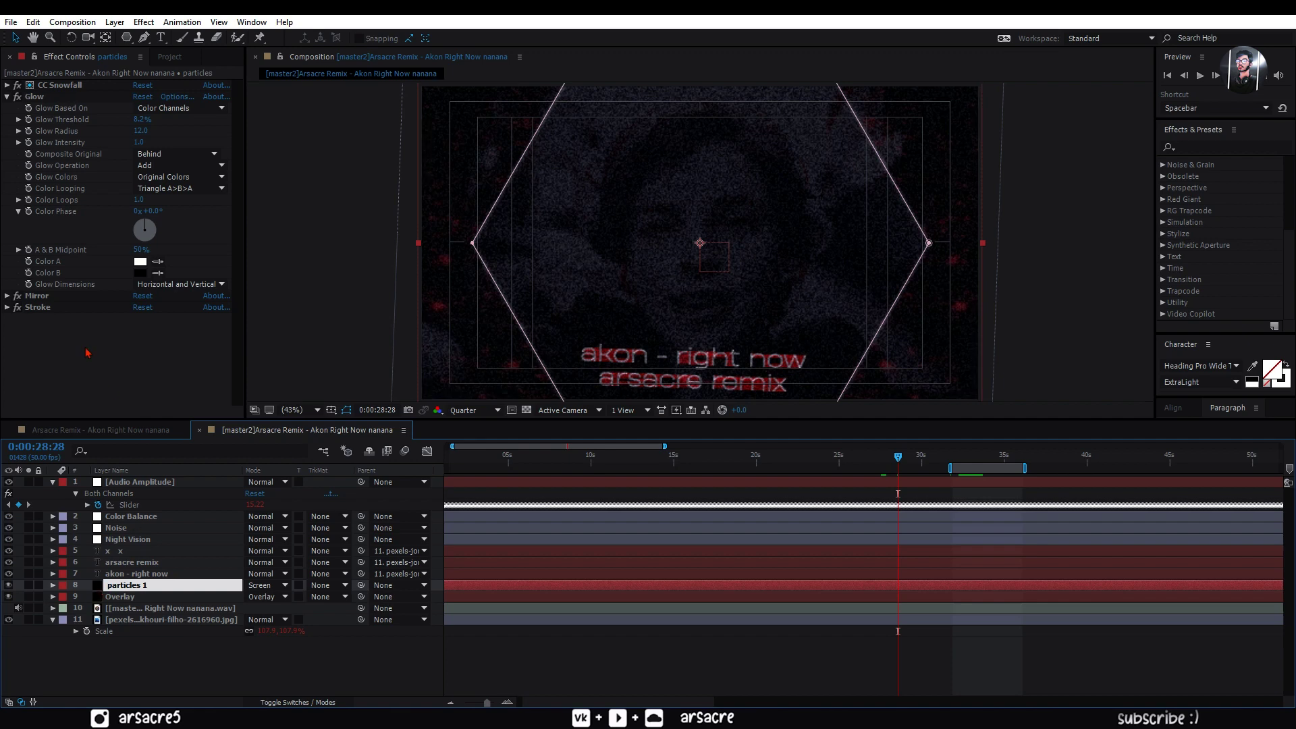
key("Return")
left_click(33, 22)
left_click(72, 211)
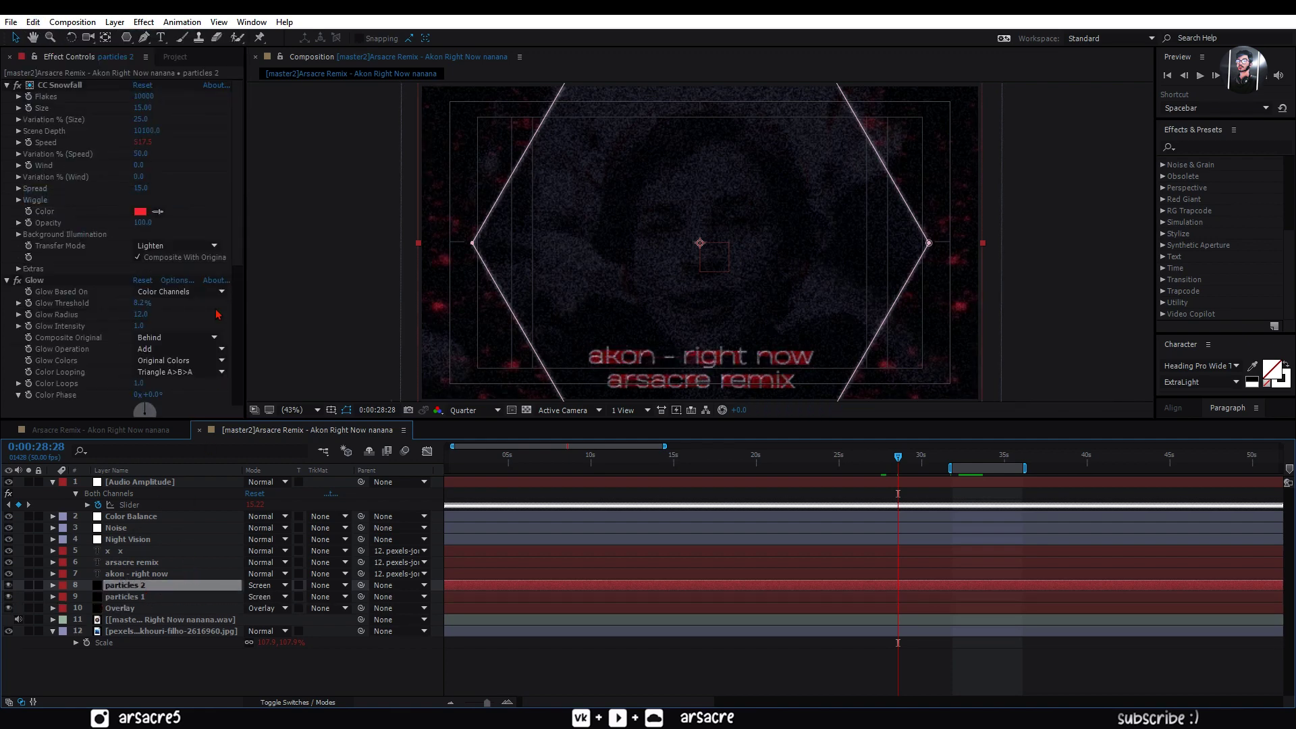
Set the CC Snowfall color of the particles 2 layer to white (FFFFFF) and its Random Seed to 2.
left_click(140, 211)
left_click_drag(894, 455, 828, 434)
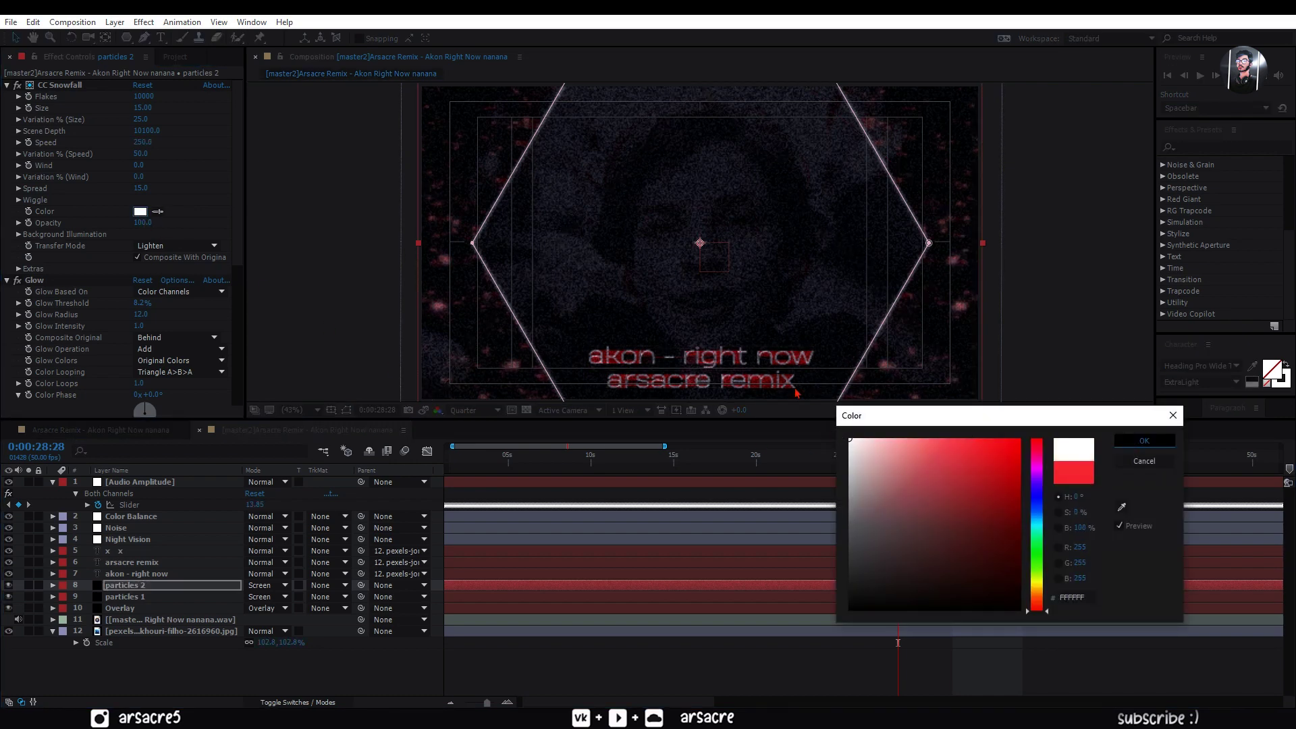
key("Return")
left_click(18, 269)
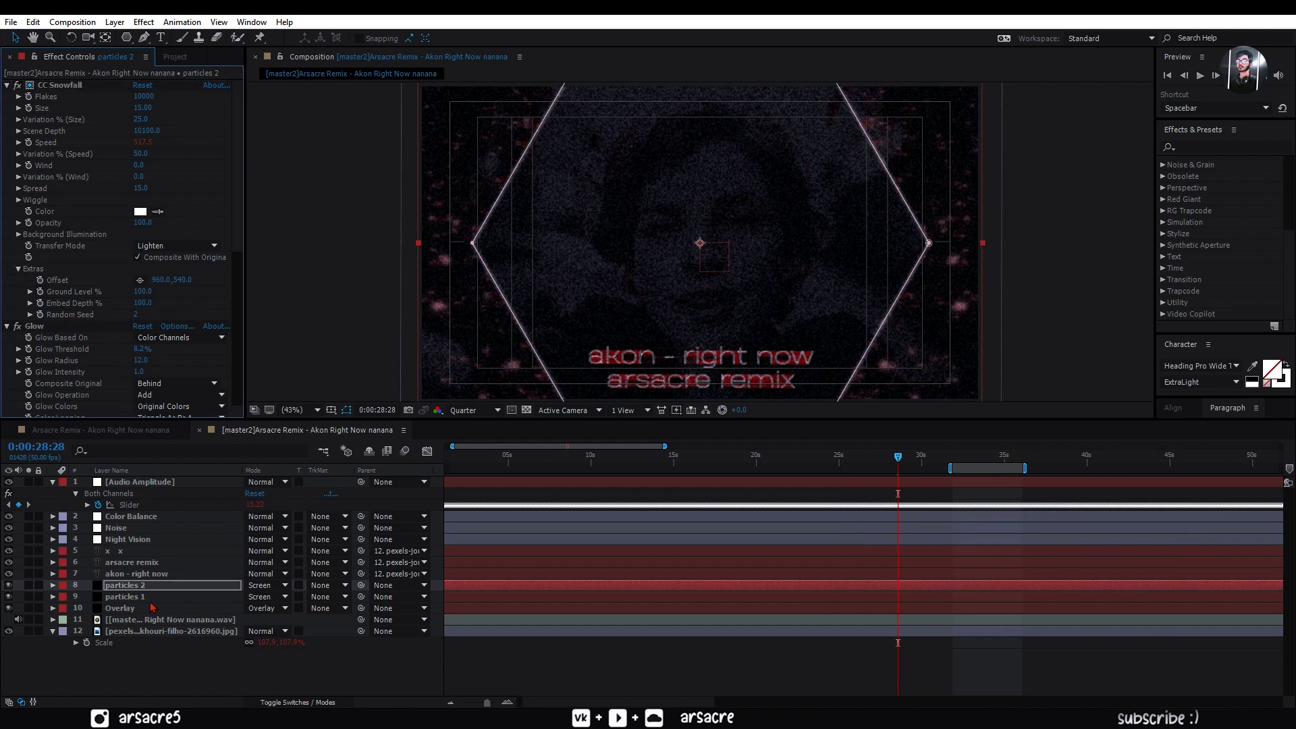
Link the particles 2 layer's Opacity to the Audio Amplitude Both Channels Slider with an expression.
left_click(139, 587)
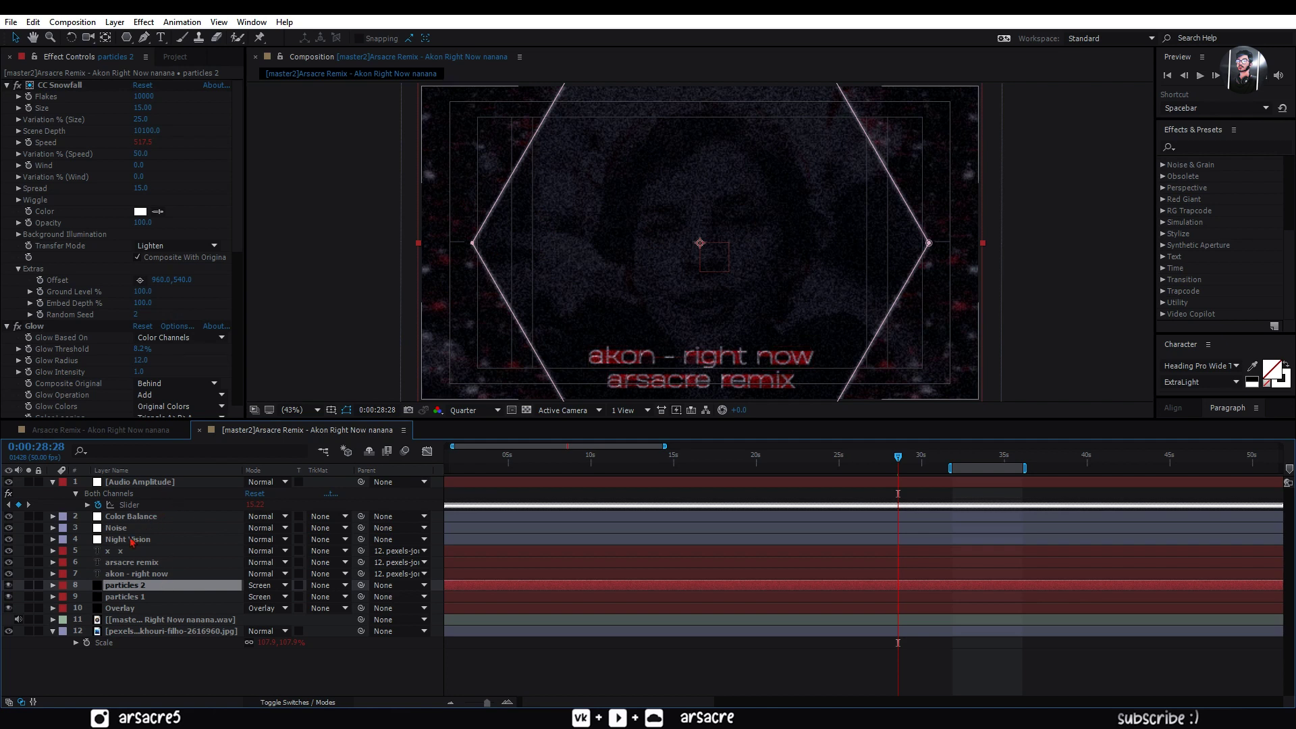
key("t")
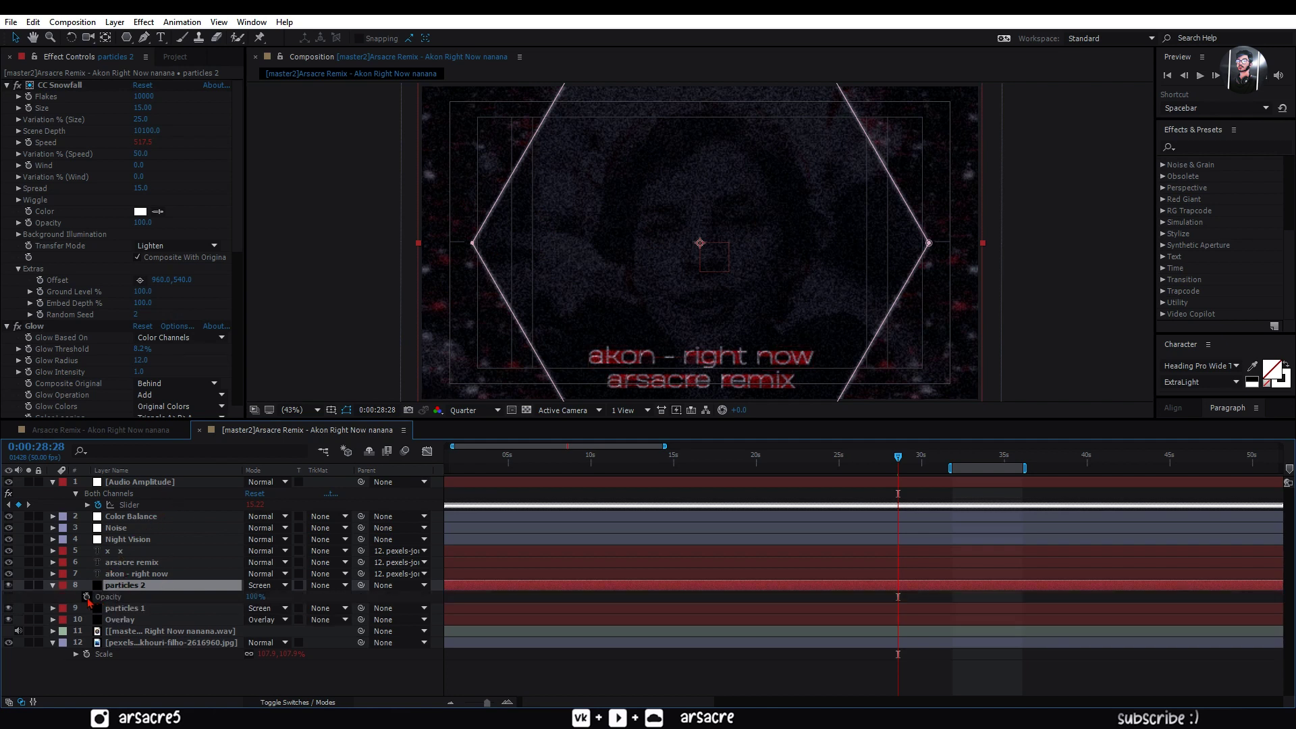
left_click(86, 596, "alt")
left_click_drag(272, 608, 128, 505)
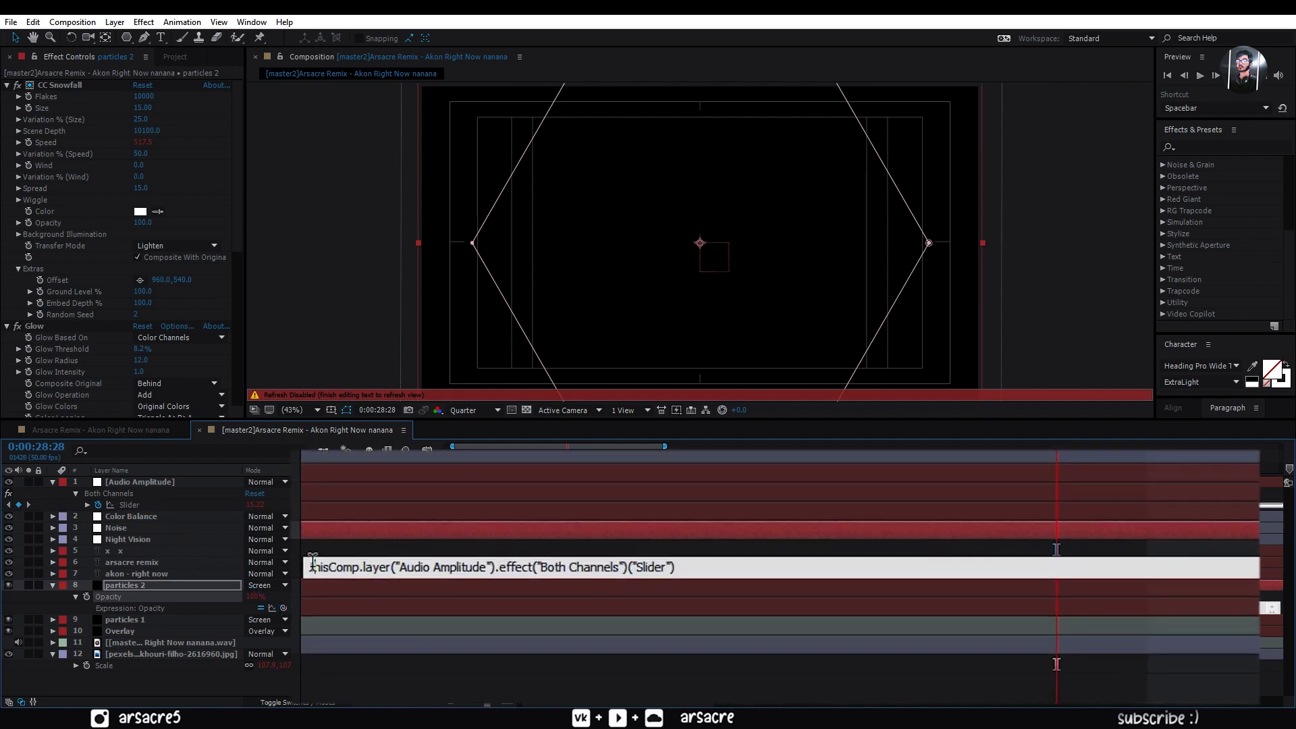
Assign the linked slider to f in the opacity expression, add the line linear(f,28,32,0,200), and preview it.
type("f")
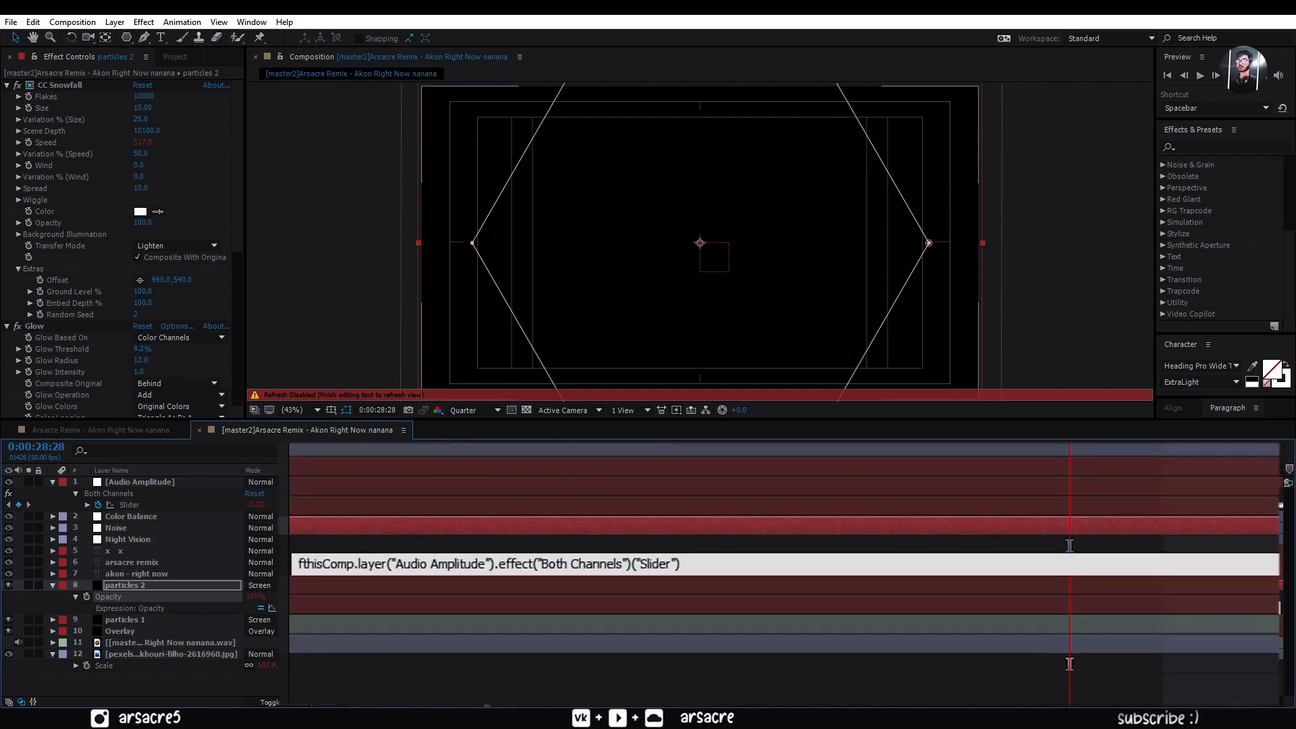
type(" =")
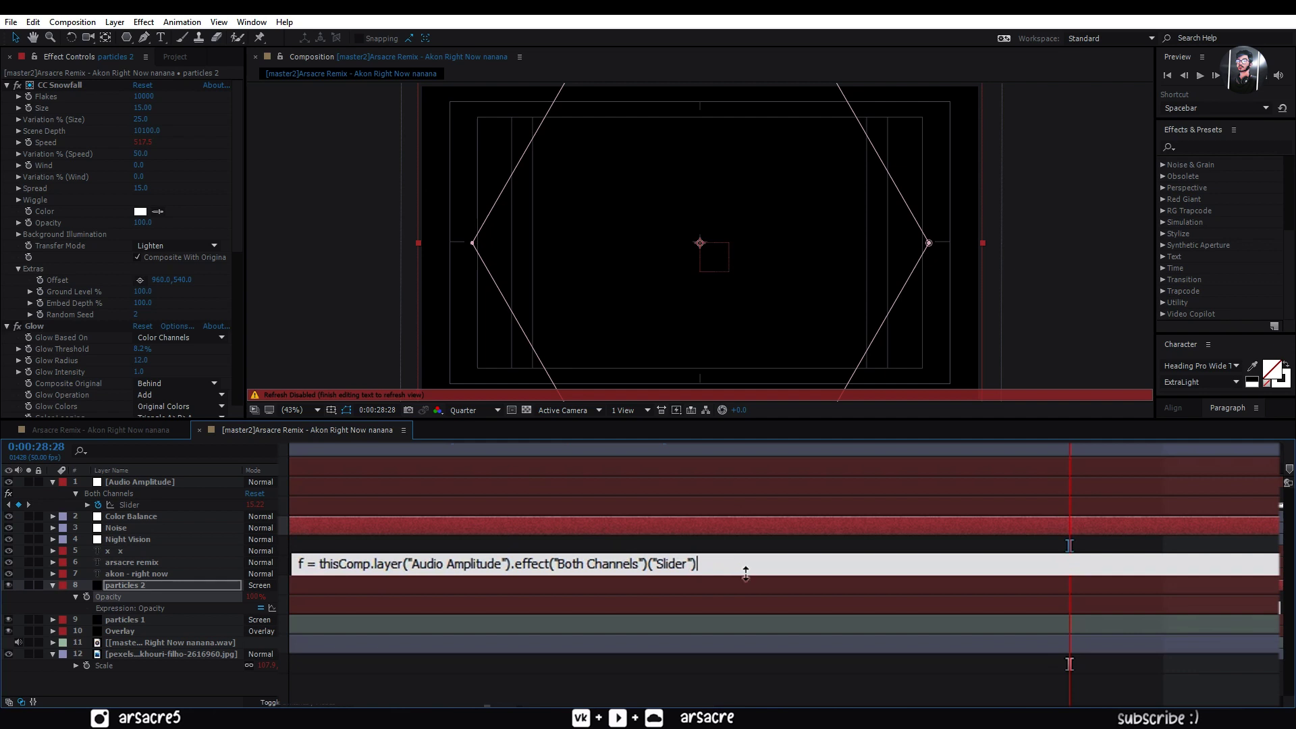
key("Return")
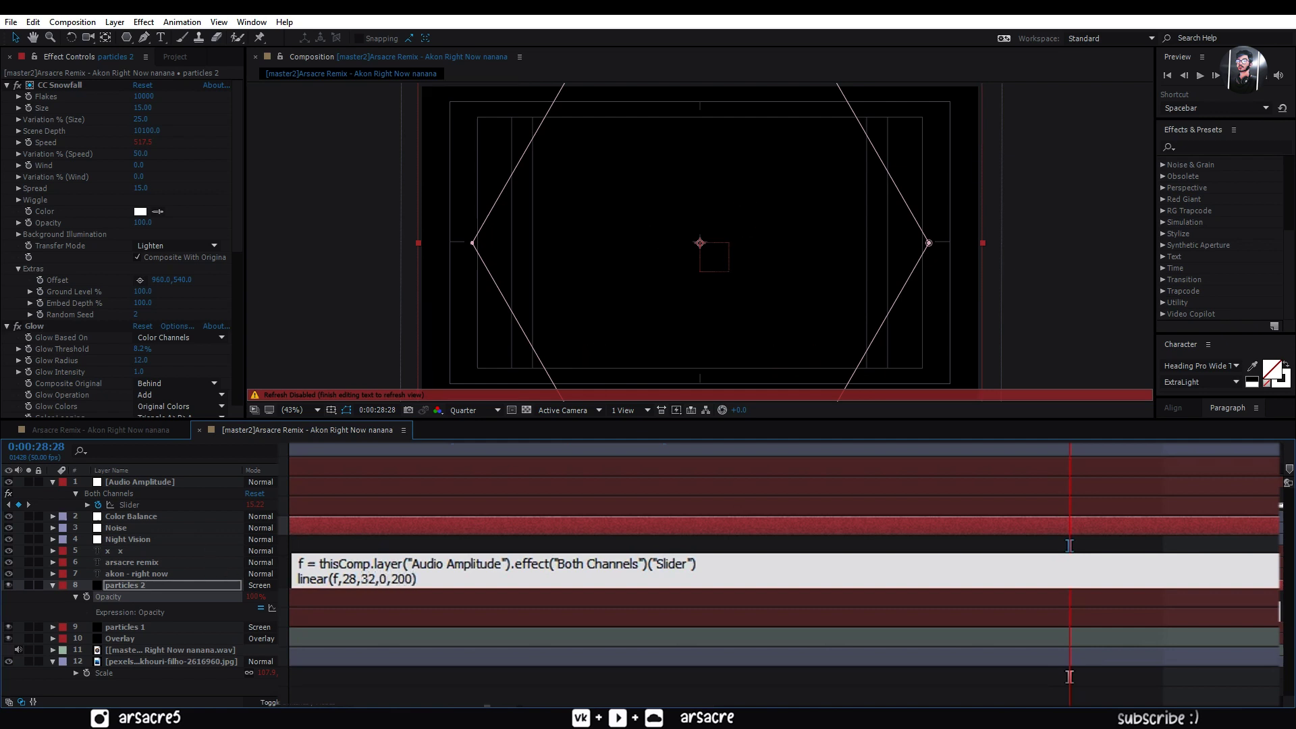
left_click(834, 396)
key("space")
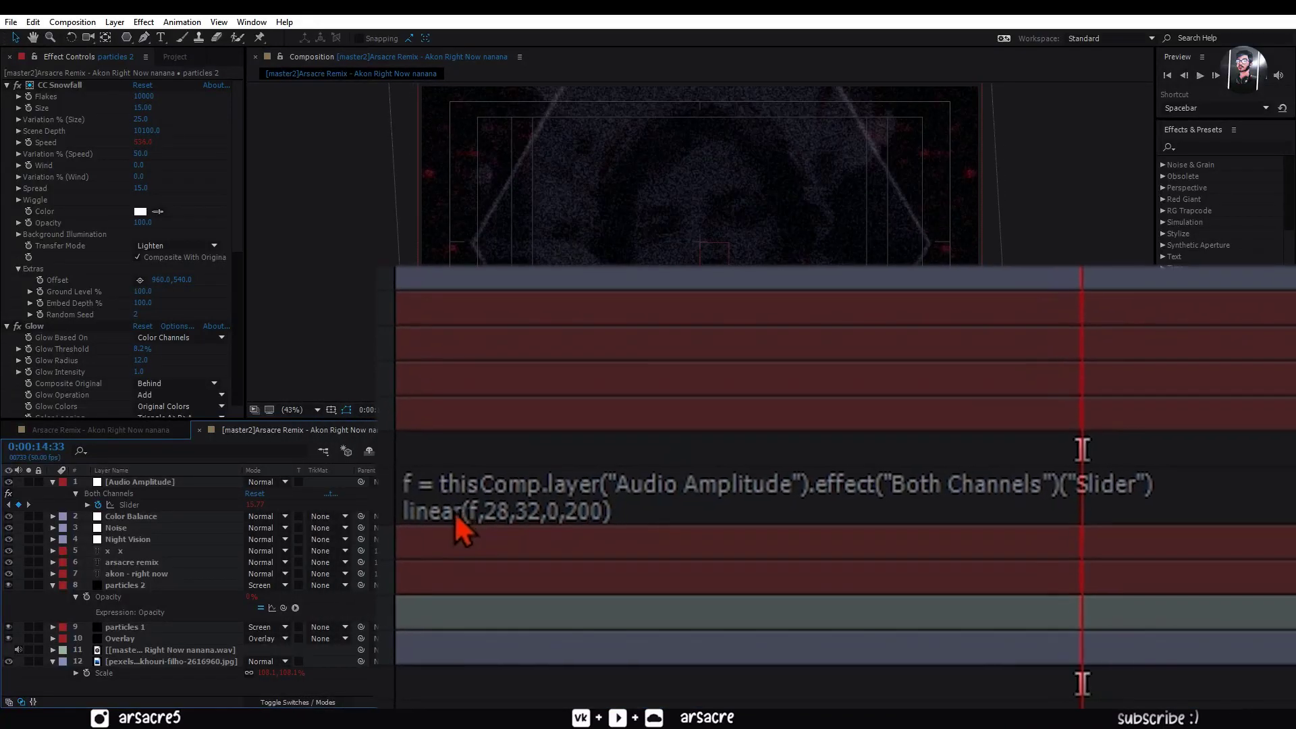
Replace linear with ease in the second line of the particles 2 opacity expression.
left_click(457, 514)
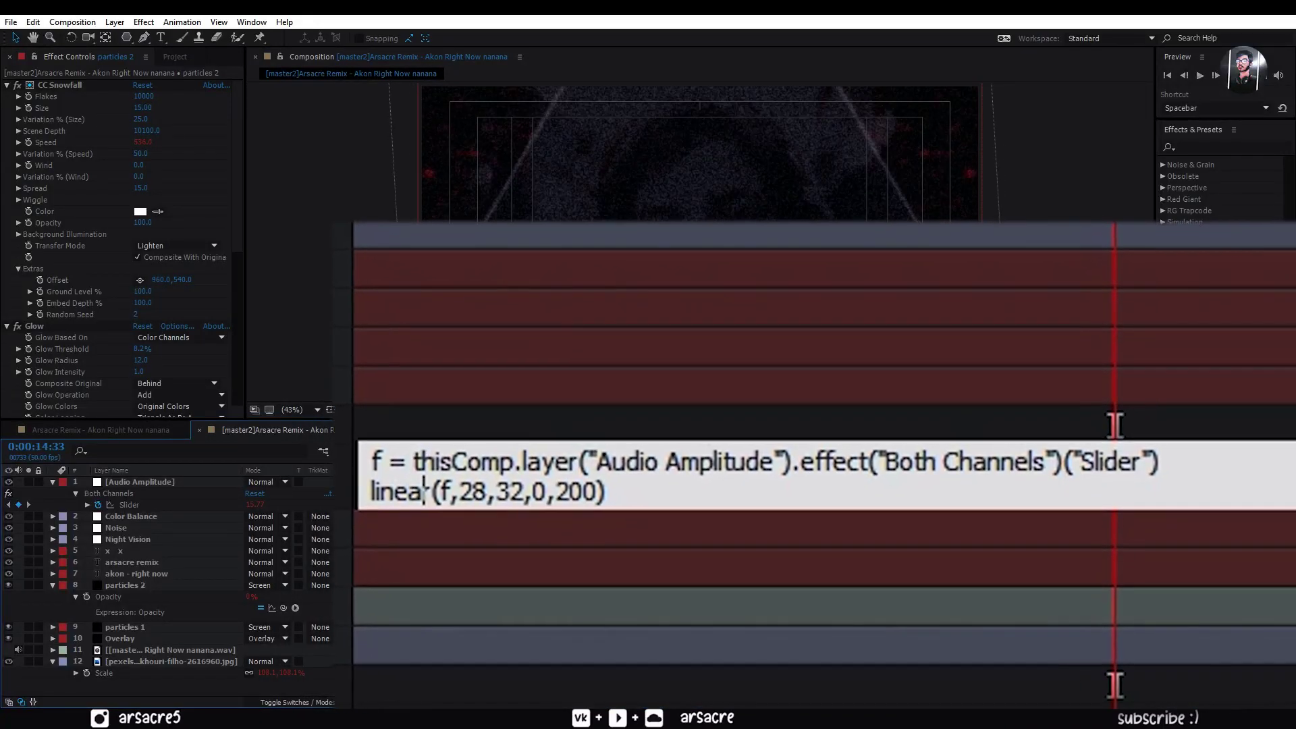
left_click_drag(461, 511, 407, 511)
type("ease")
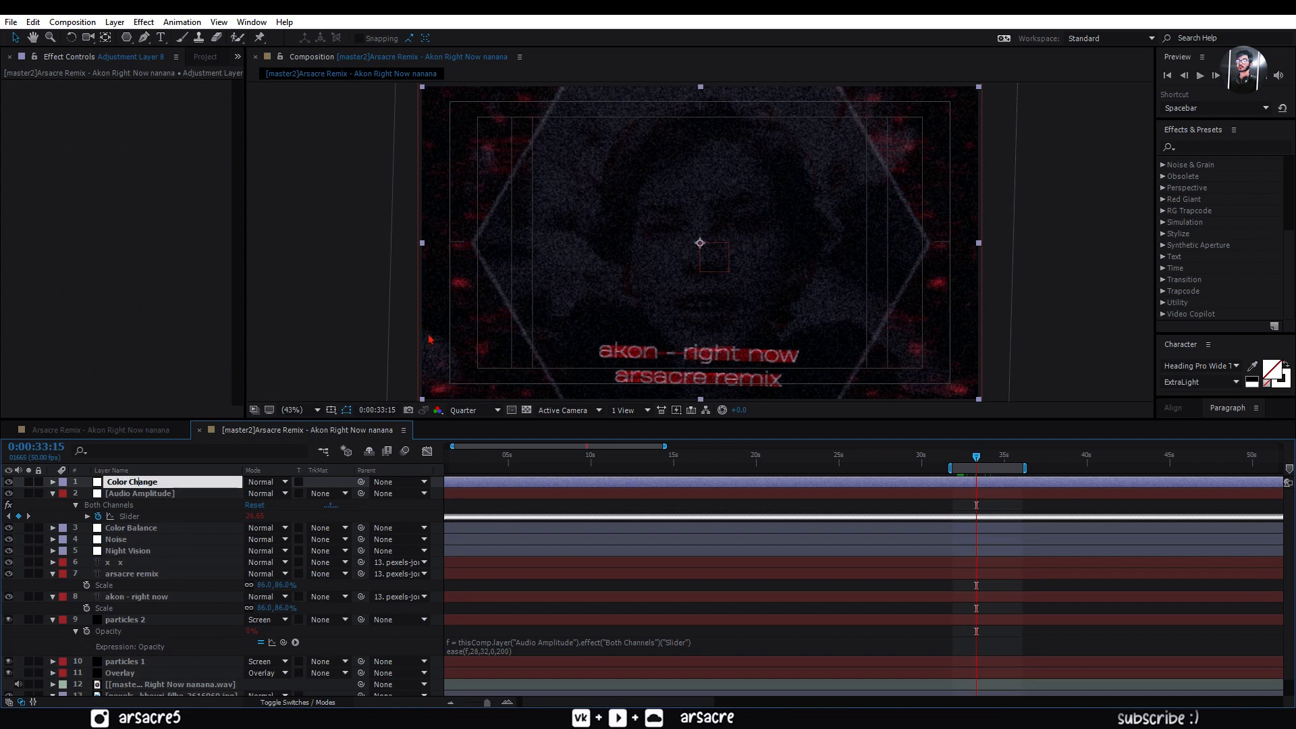
Apply Color Balance (HLS) to the Color Change adjustment layer, set its Hue to 297°, and preview the recolored visualizer.
left_click(1209, 144)
type("jh")
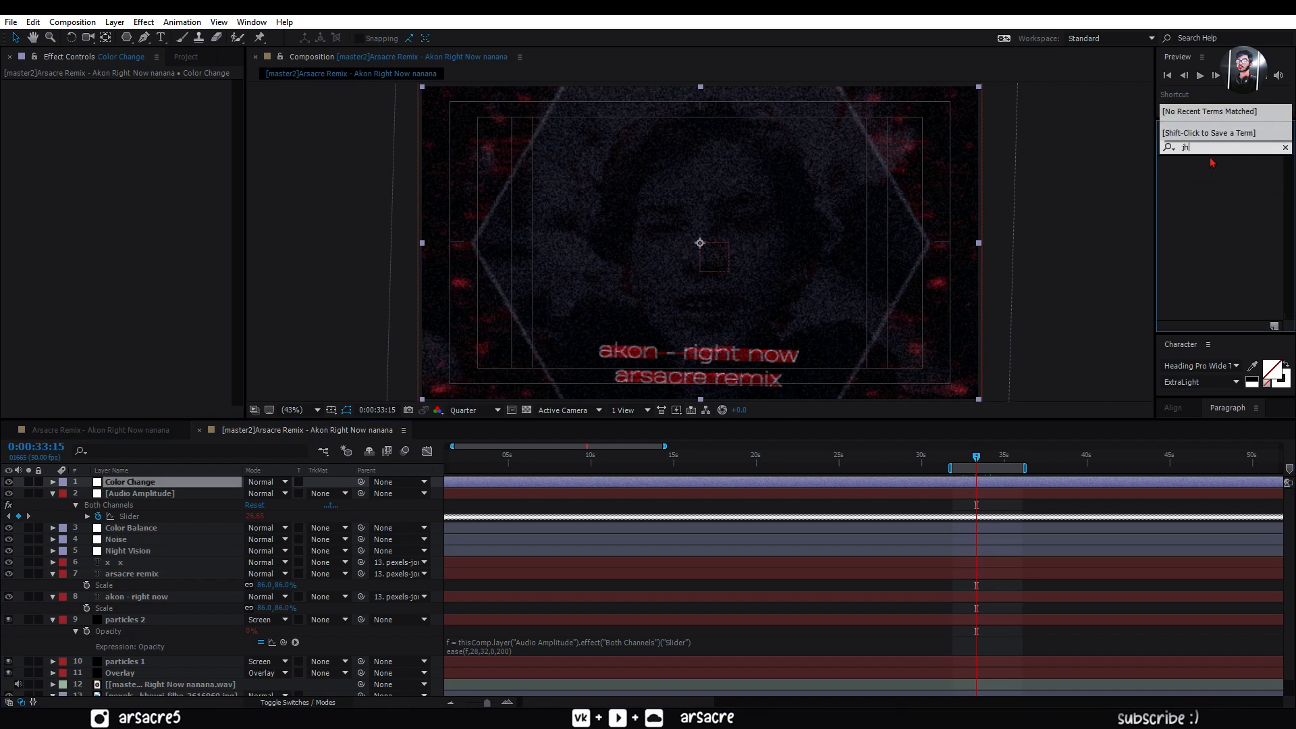
type("hls")
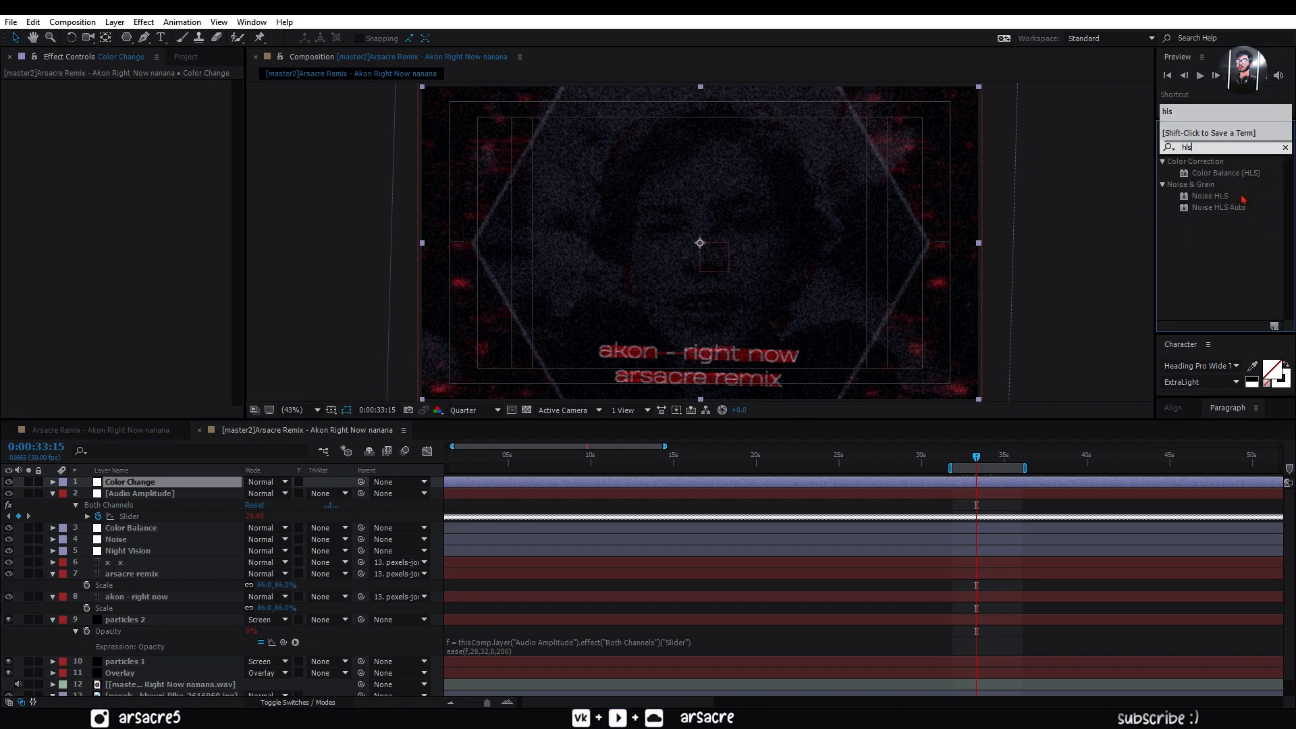
left_click_drag(225, 481, 212, 485)
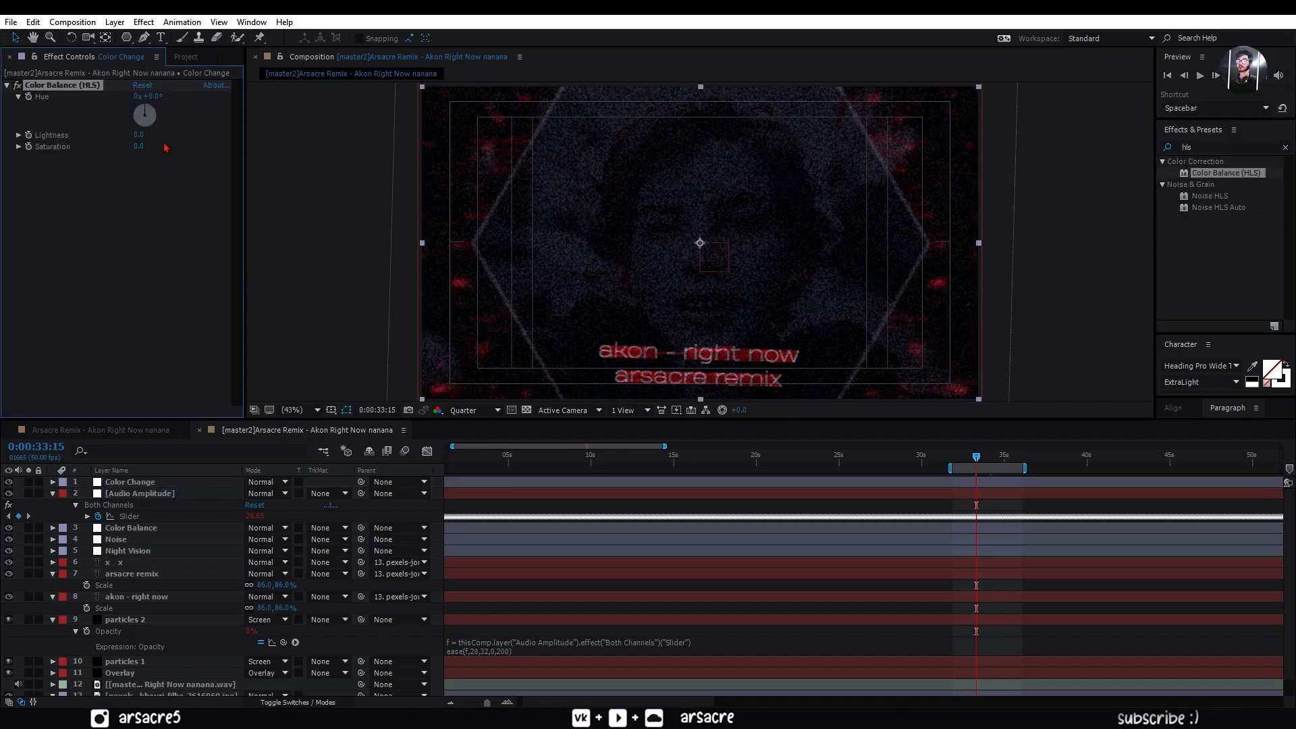
left_click_drag(212, 99, 340, 105)
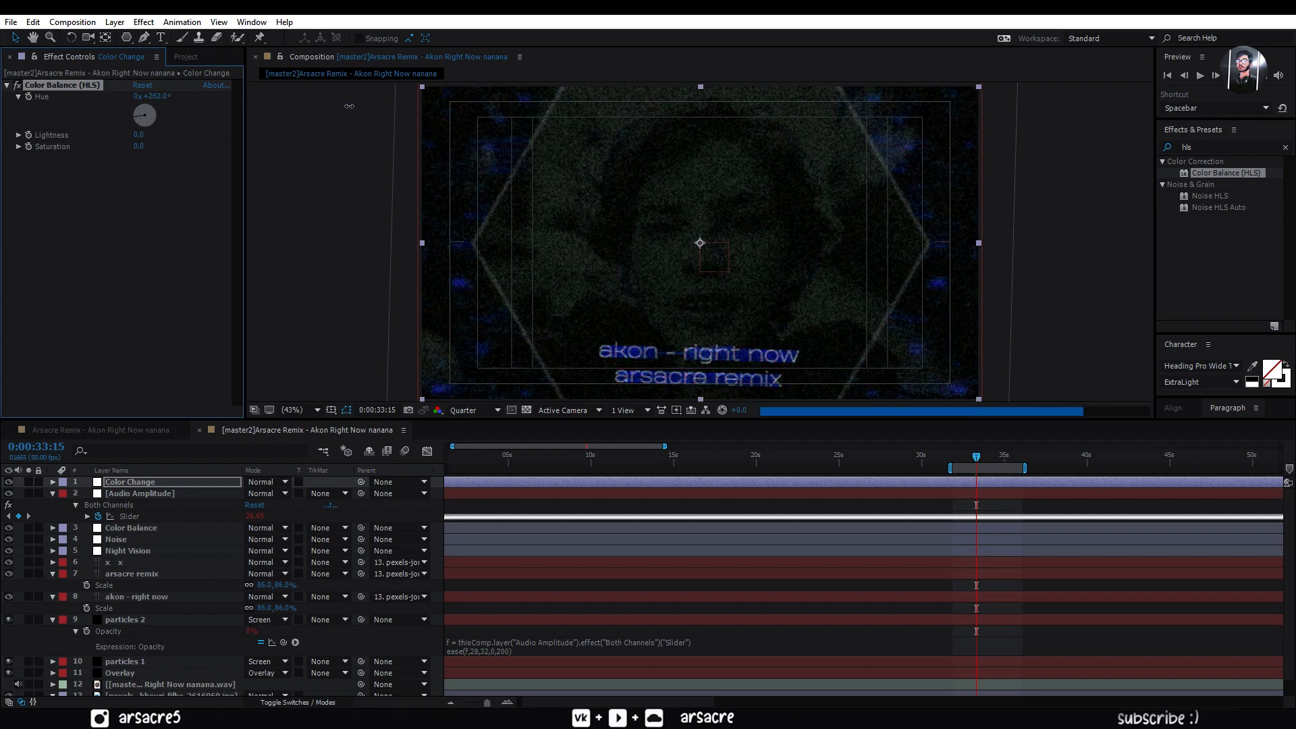
key("space")
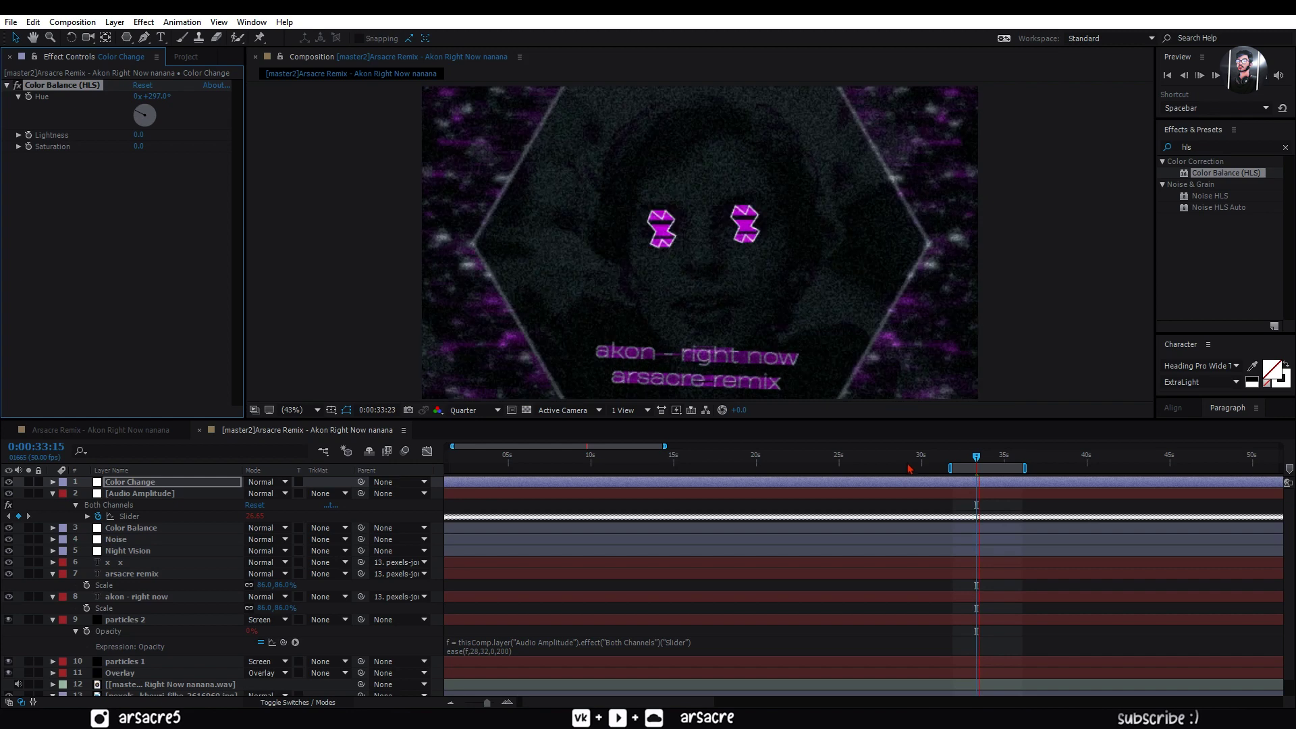